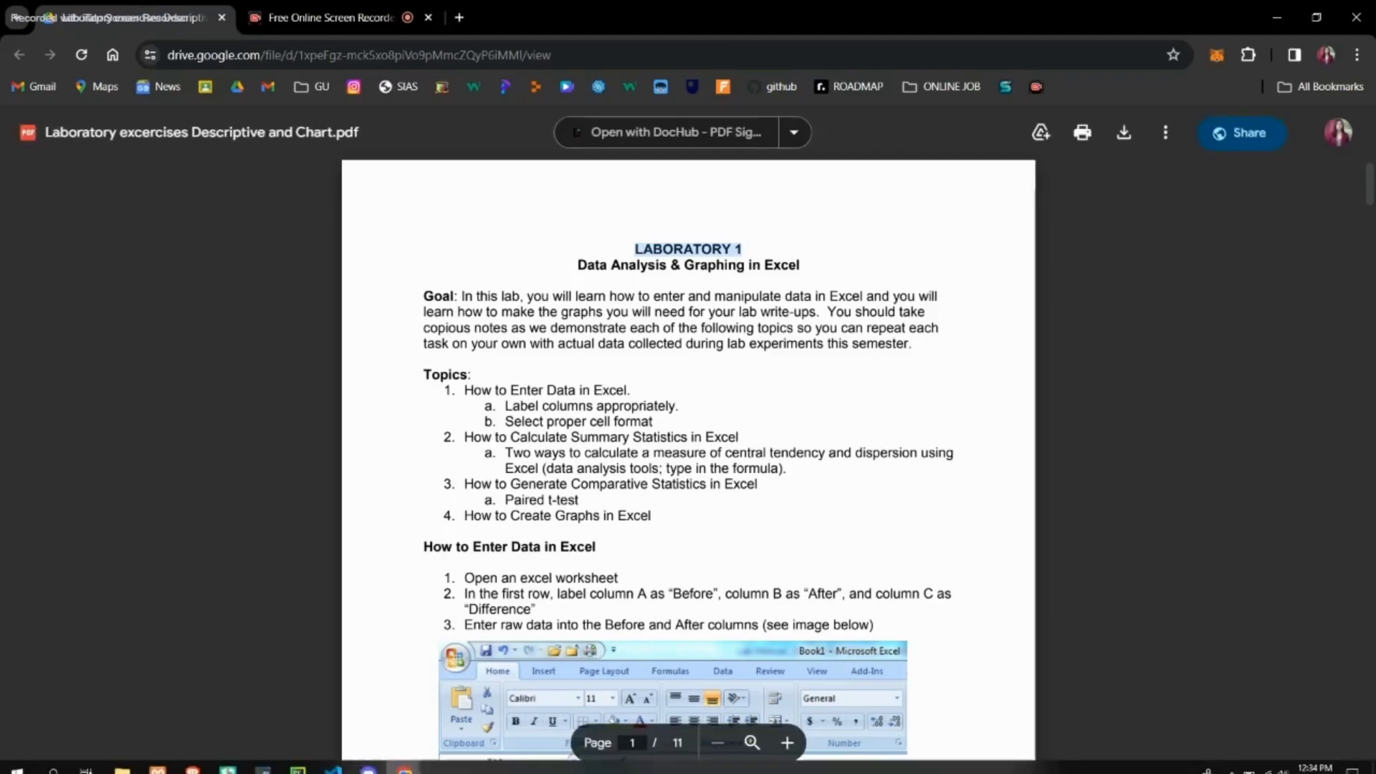
Step: Switch to Excel and create a new blank workbook
click(52, 760)
text(excel)
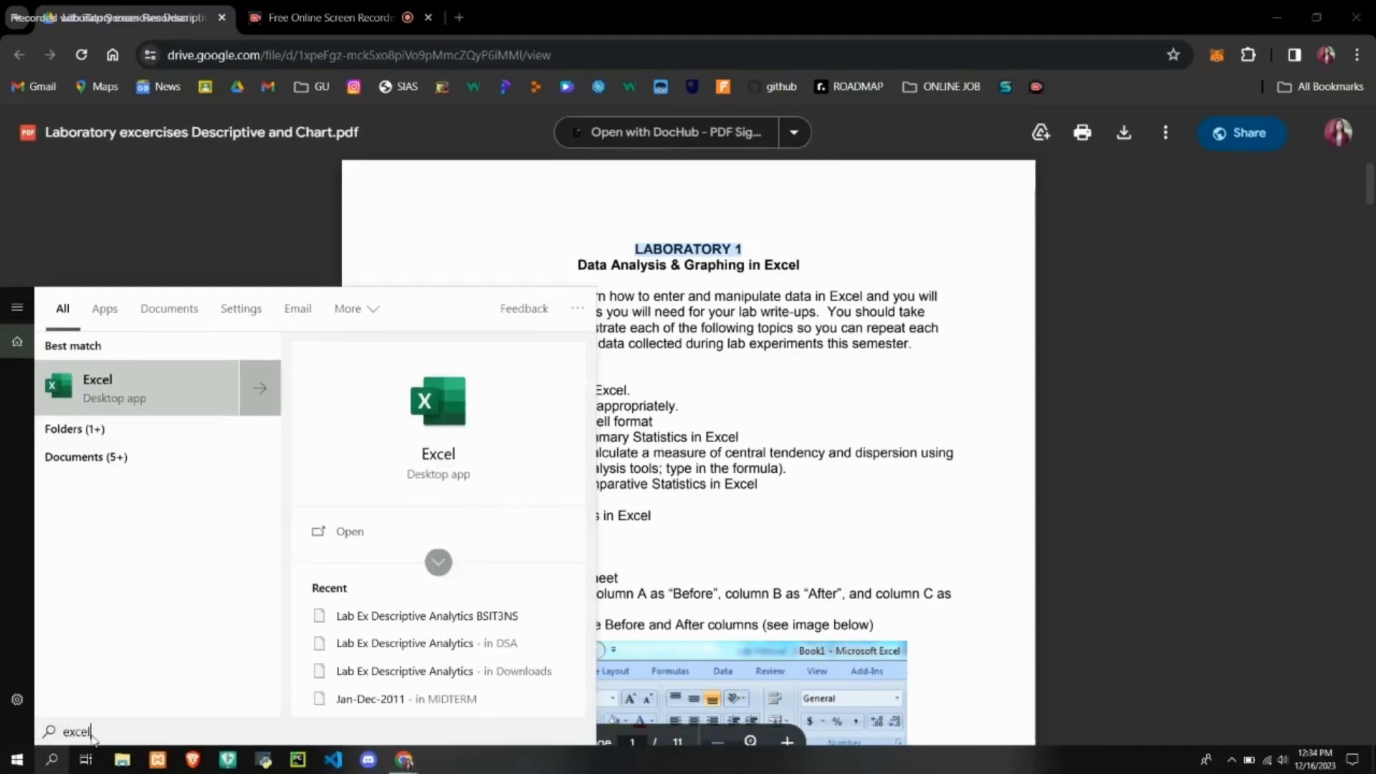
click(365, 536)
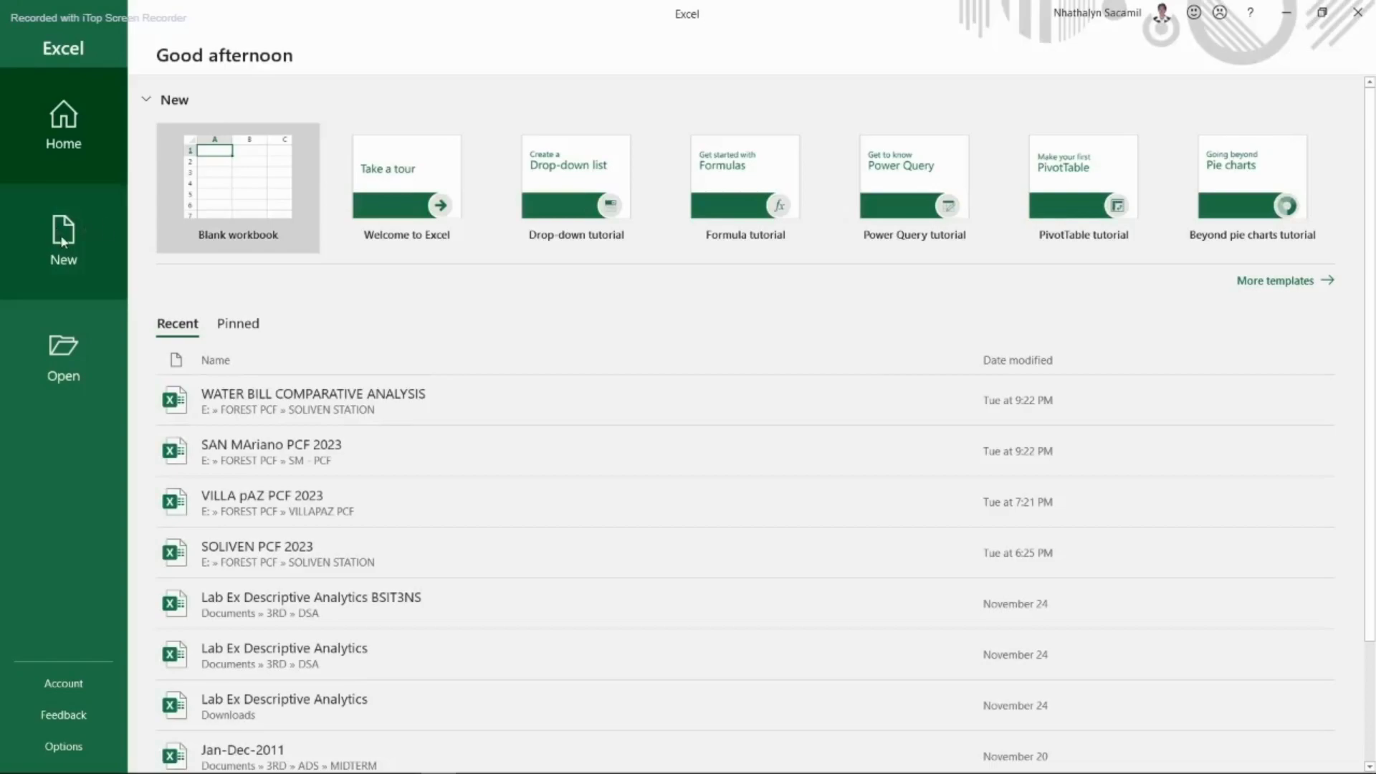
click(251, 188)
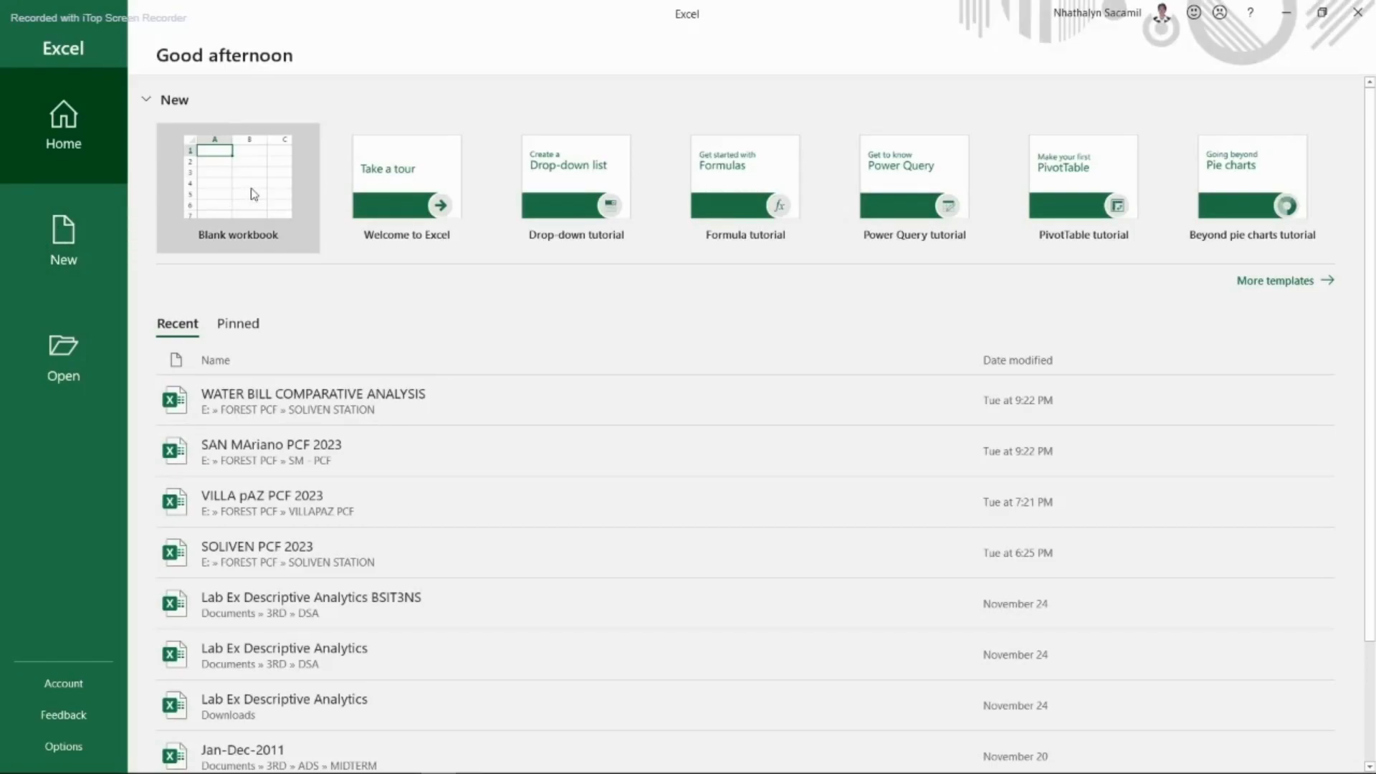
Step: Arrange the blank workbook and the laboratory exercises PDF side by side
key(super+Right)
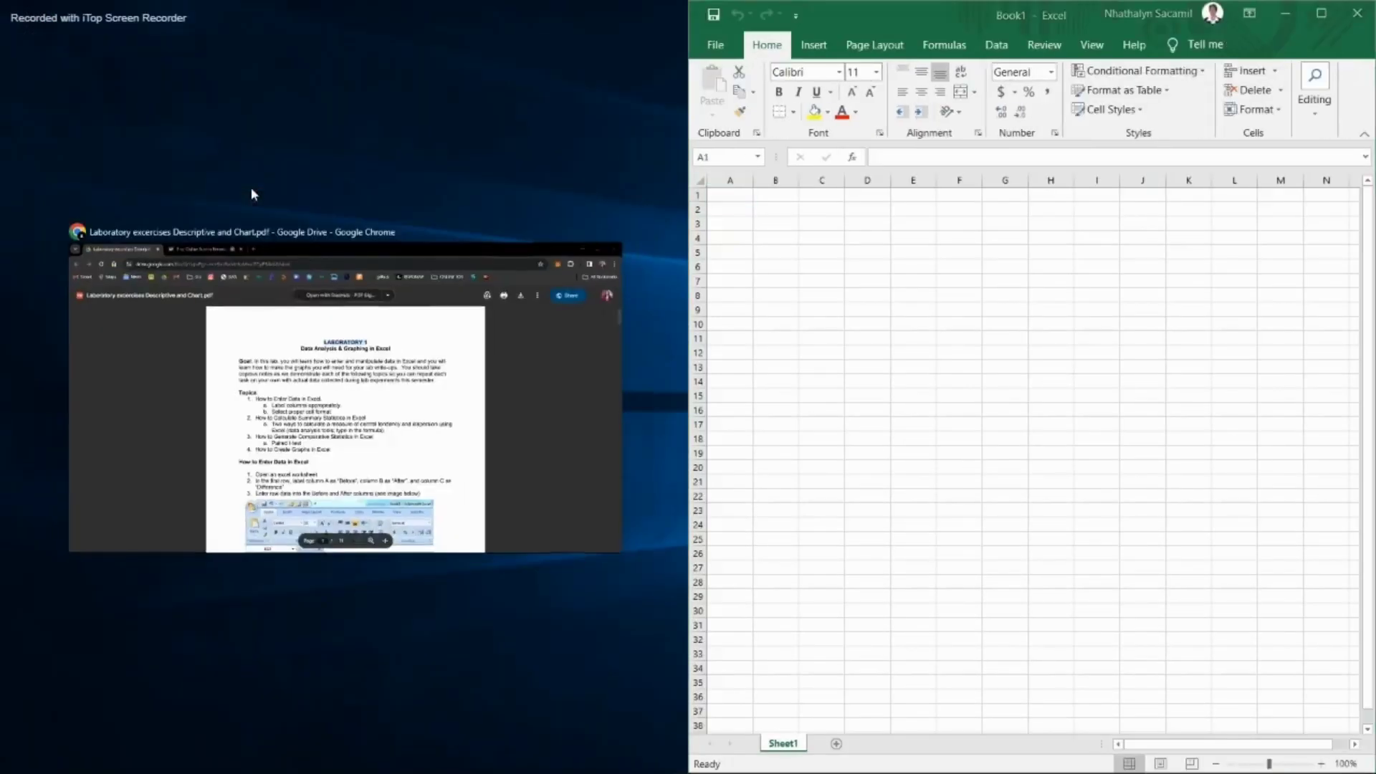
click(209, 448)
scroll(998, 314, down, 4)
scroll(998, 314, up, 2)
scroll(998, 314, up, 2)
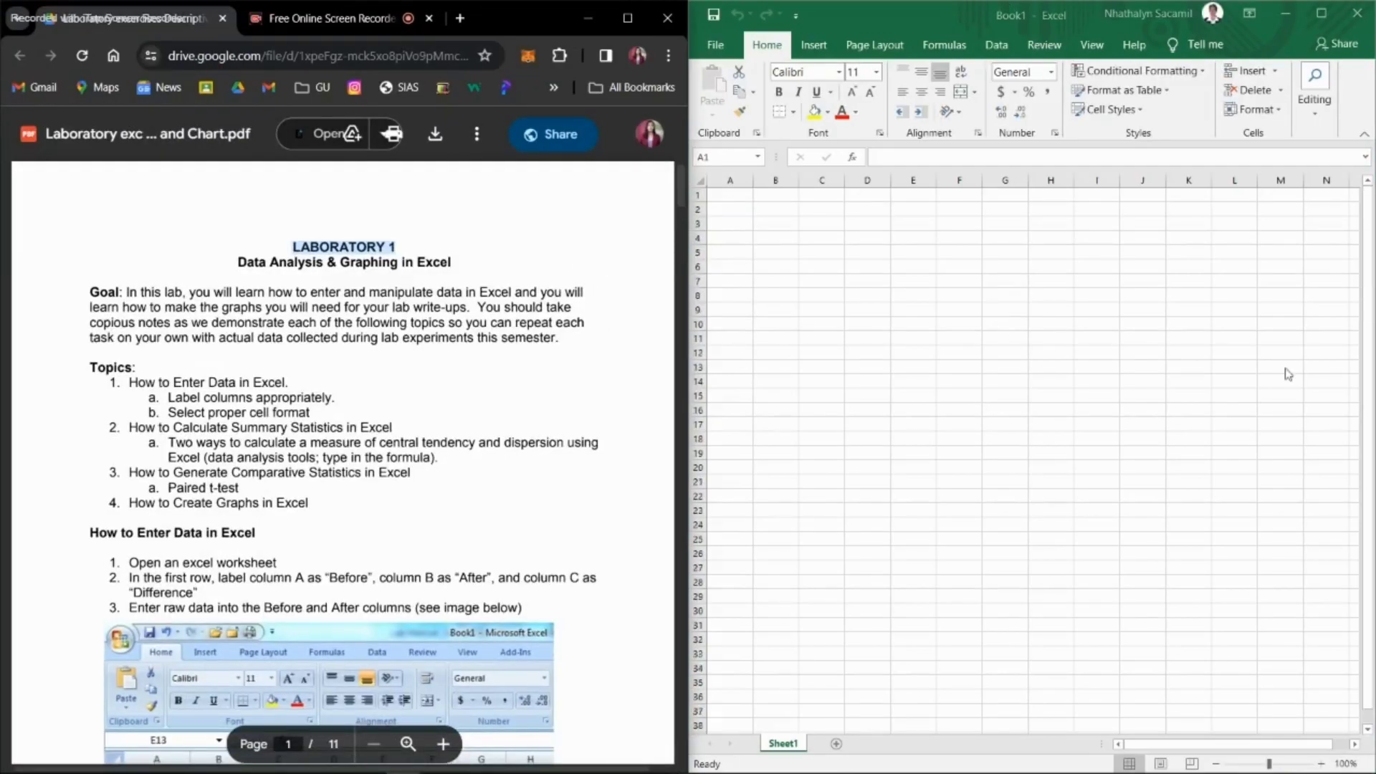
Step: Label cells A1 to C1 as Before, After and Difference, and widen column C to fit its heading
scroll(441, 311, down, 3)
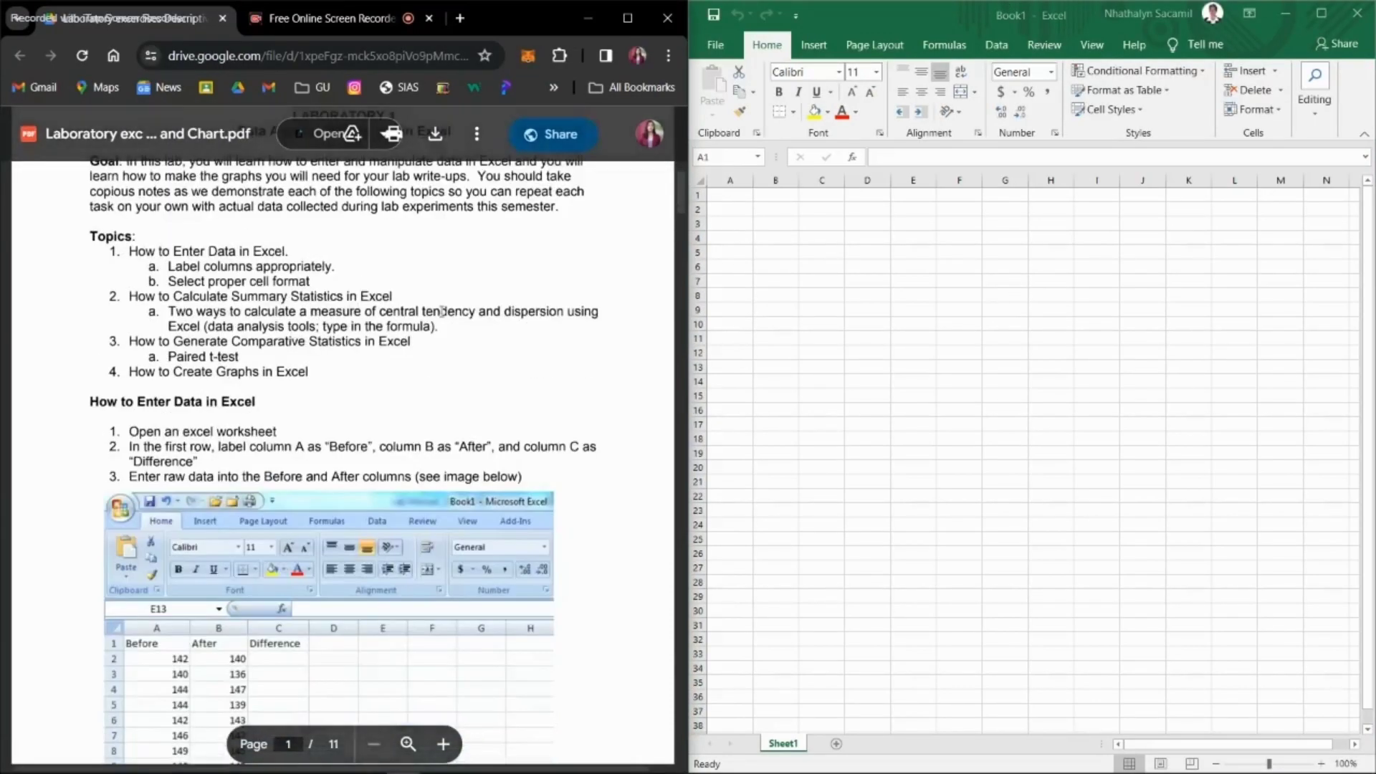
drag(281, 361, 159, 380)
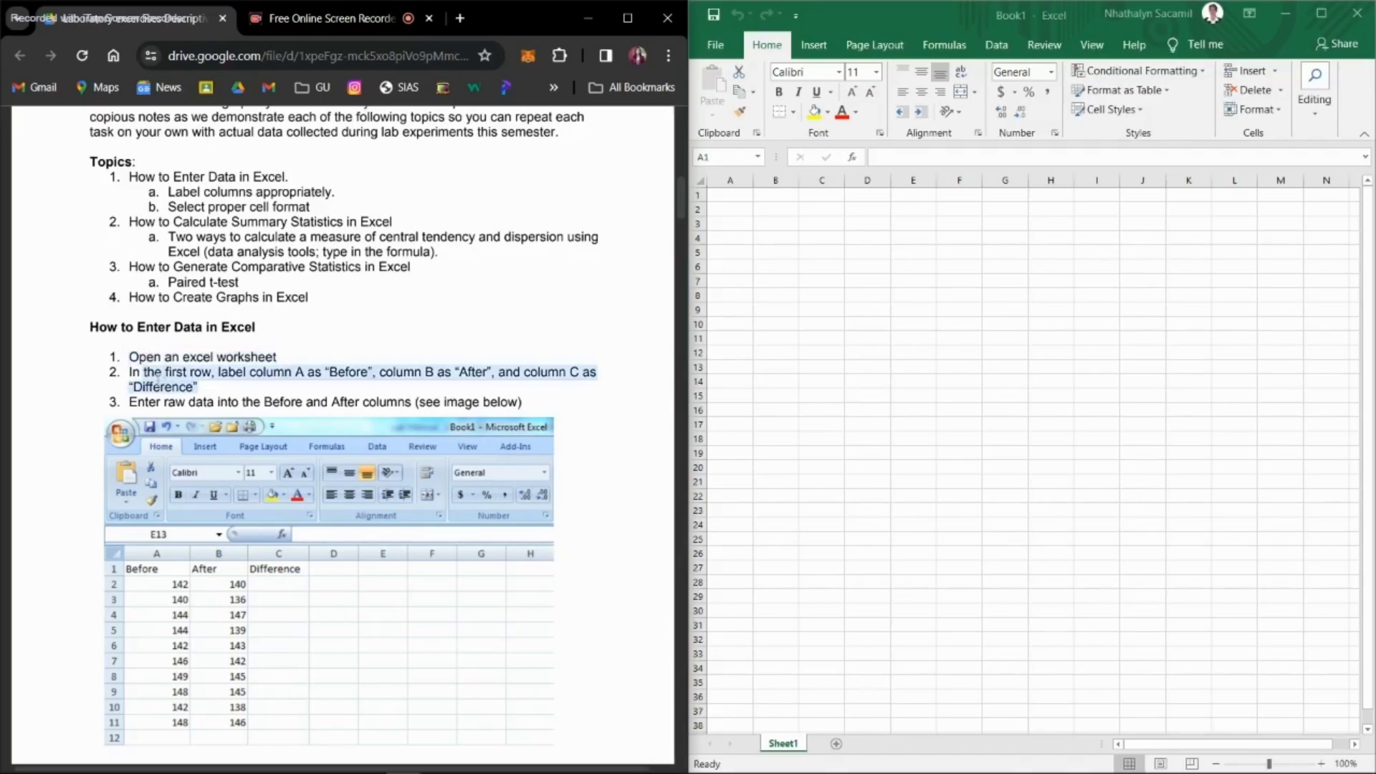
click(737, 195)
text(Bef)
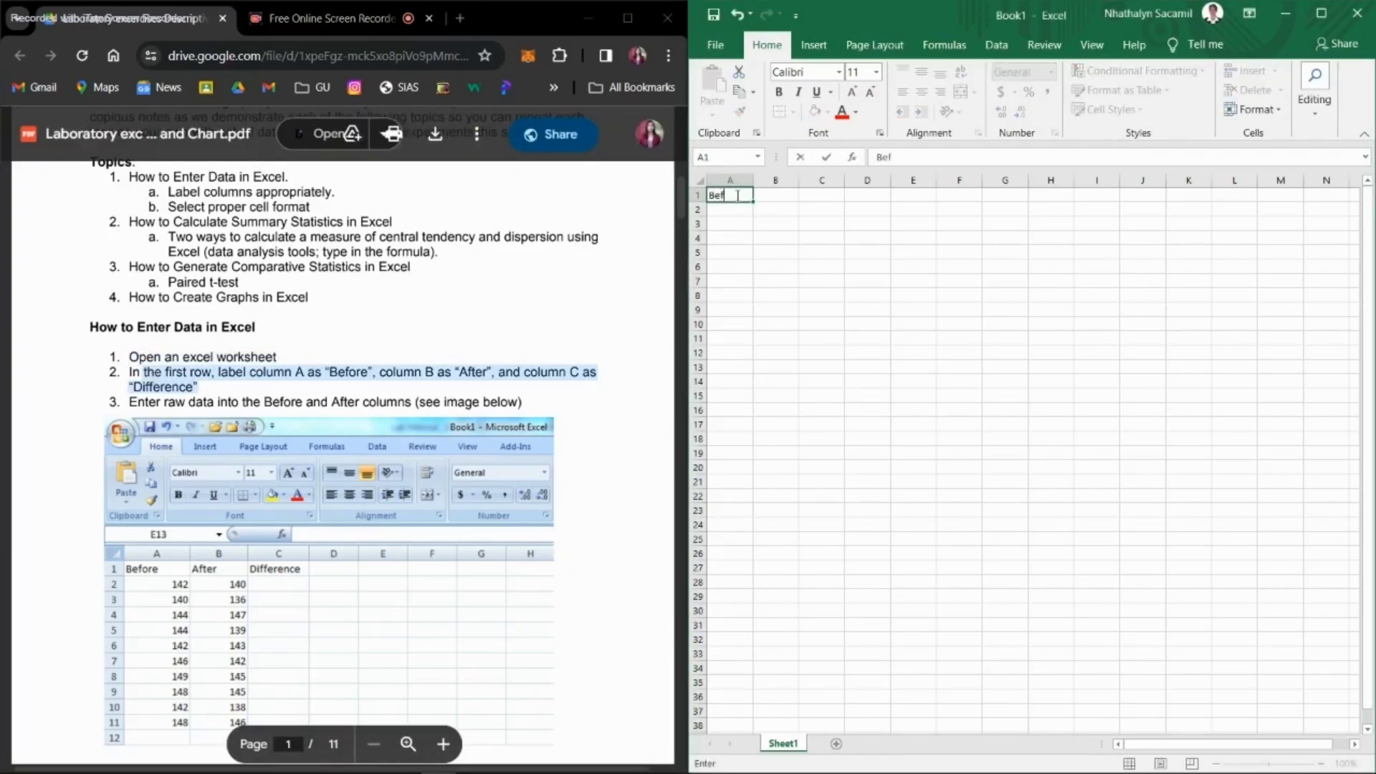
text(ore)
click(770, 195)
text(After)
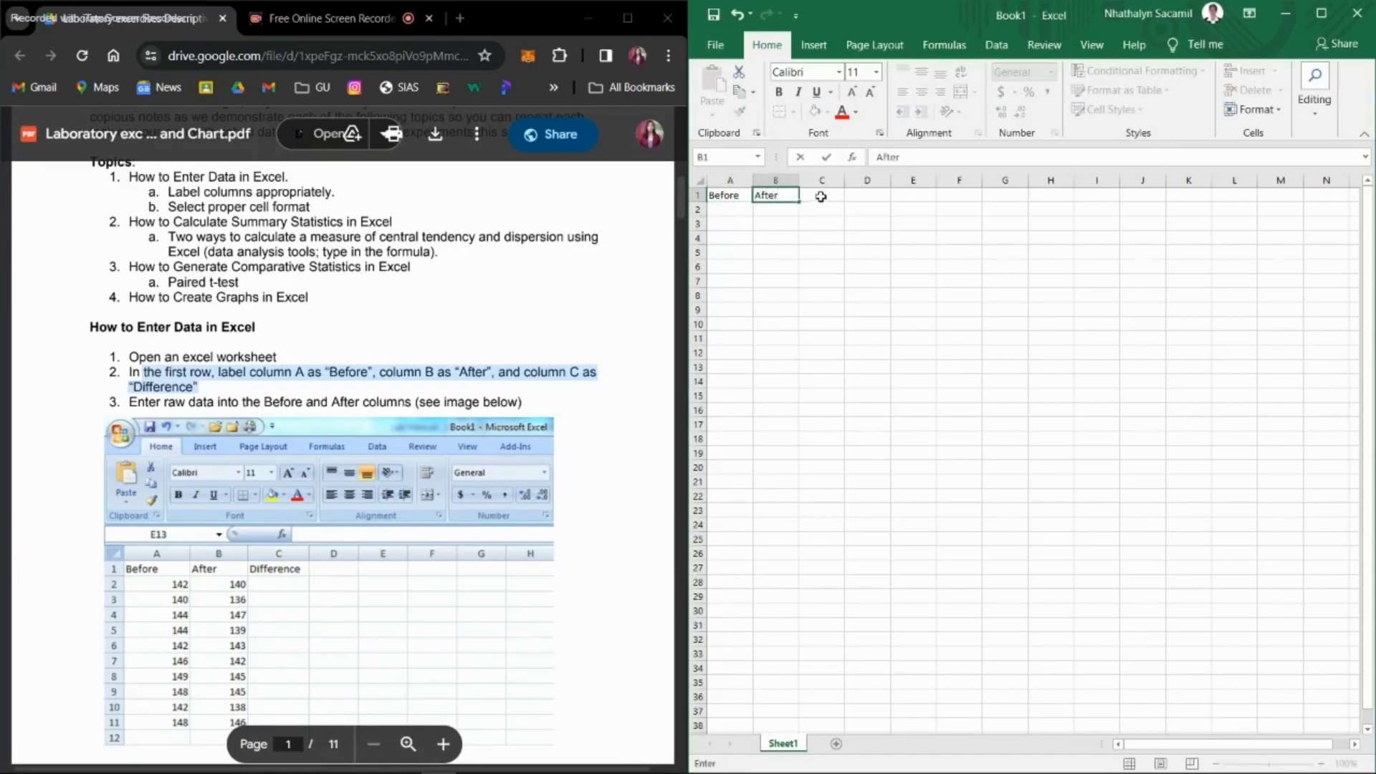
click(821, 197)
text(Difference)
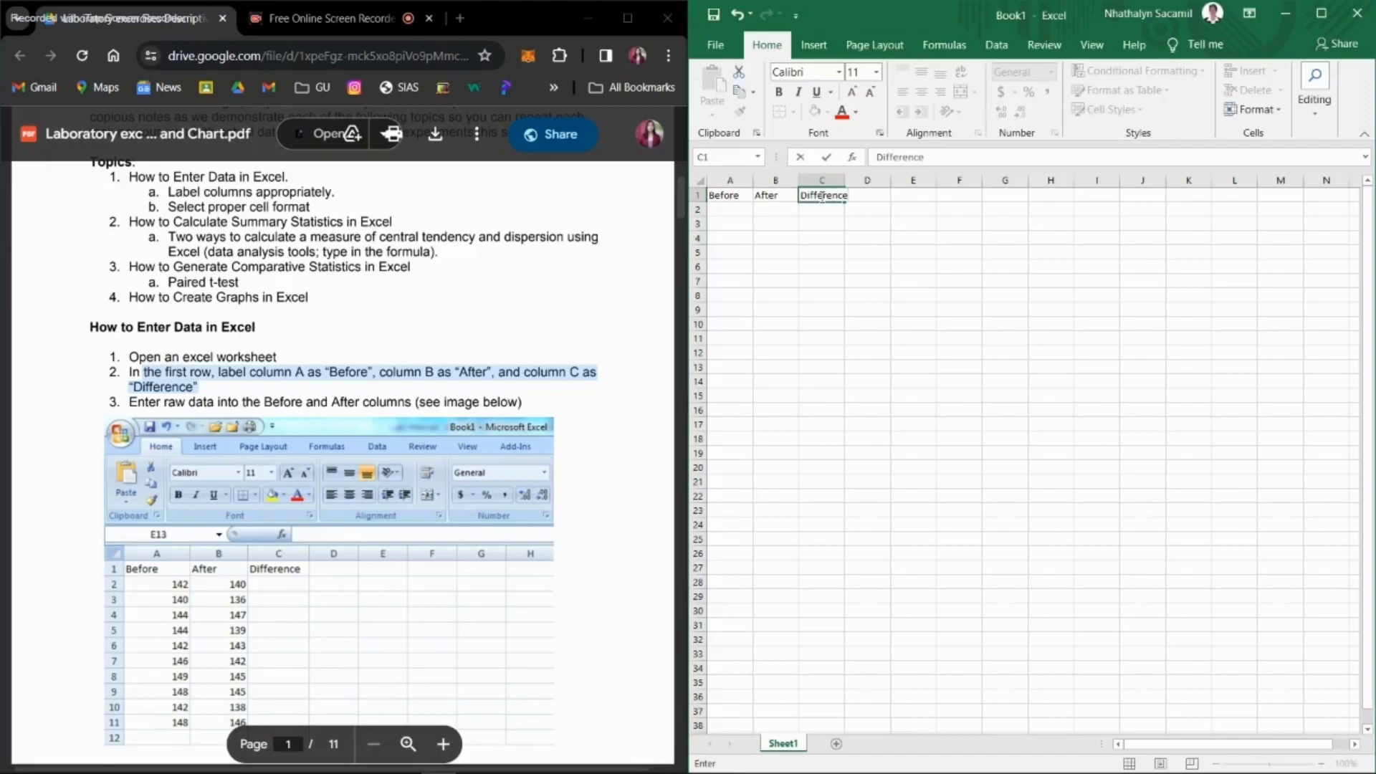
click(835, 265)
drag(845, 181, 867, 180)
Step: Enter the Before/After pairs 142/140, 140/136, 144/147 and 144/139 in rows 2 to 5
scroll(324, 431, down, 2)
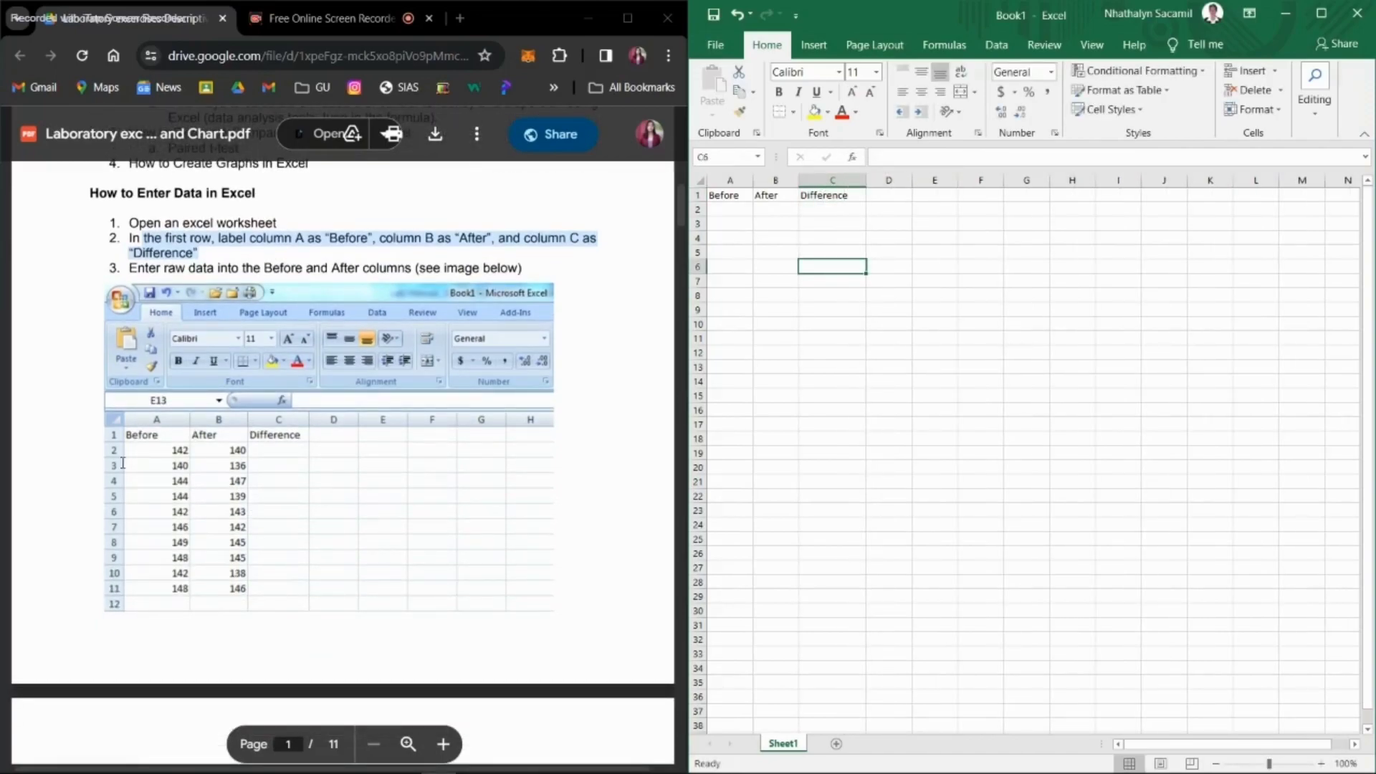
scroll(205, 487, down, 1)
scroll(172, 445, up, 5)
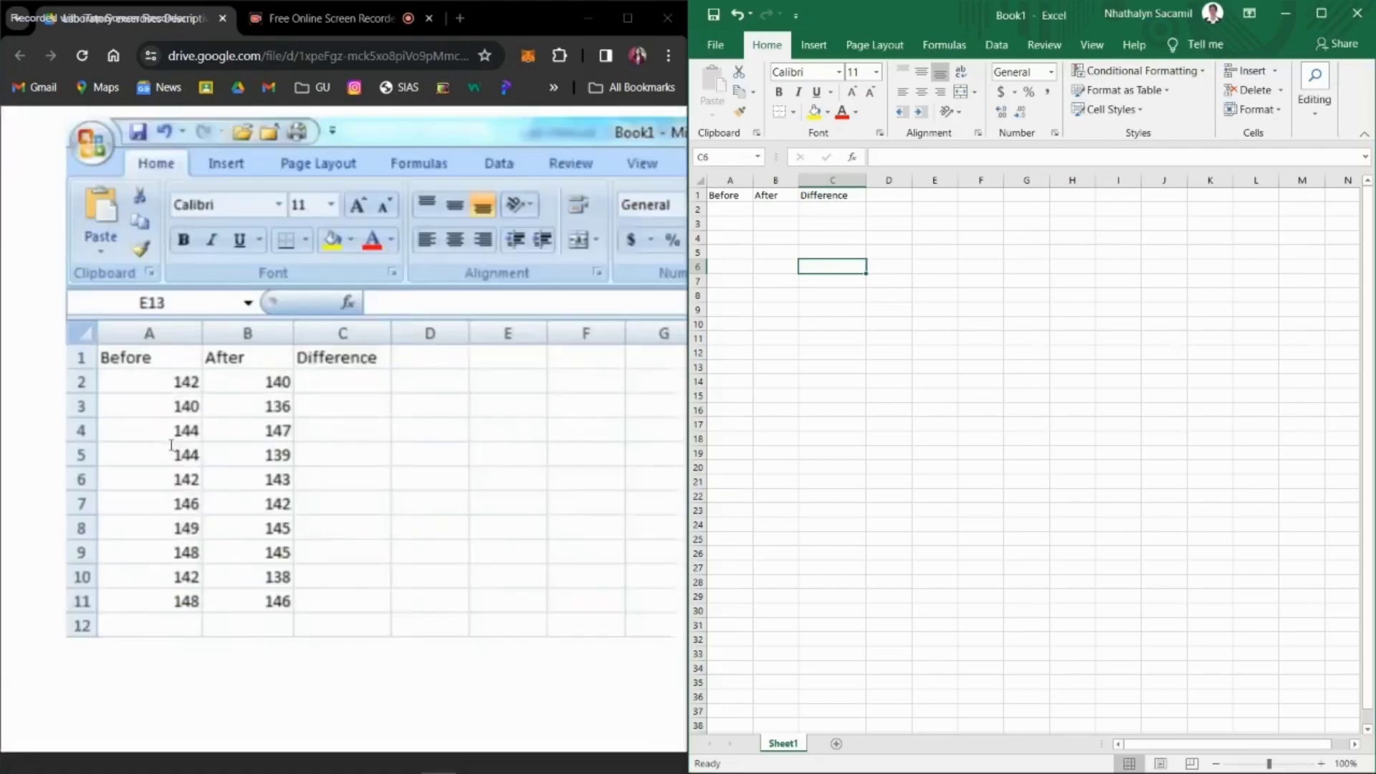
scroll(171, 445, down, 4)
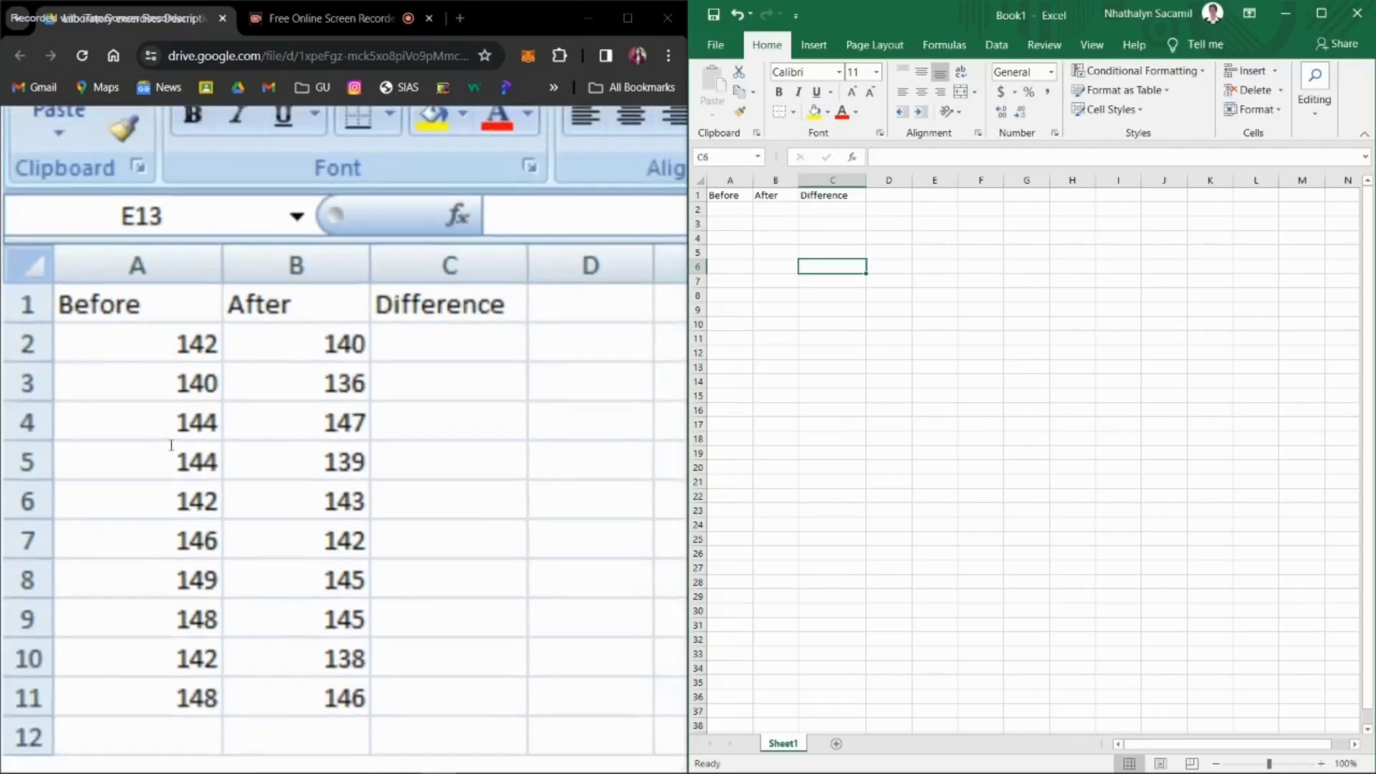
click(729, 208)
text(142)
key(Tab)
text(140)
key(Return)
text(140)
key(Tab)
text(136)
key(Return)
text(144)
key(Tab)
text(147)
key(Return)
text(144)
key(Tab)
text(139)
key(Return)
Step: Enter the Before/After pairs 142/143, 146/142 and 149/145 in rows 6 to 8
text(142)
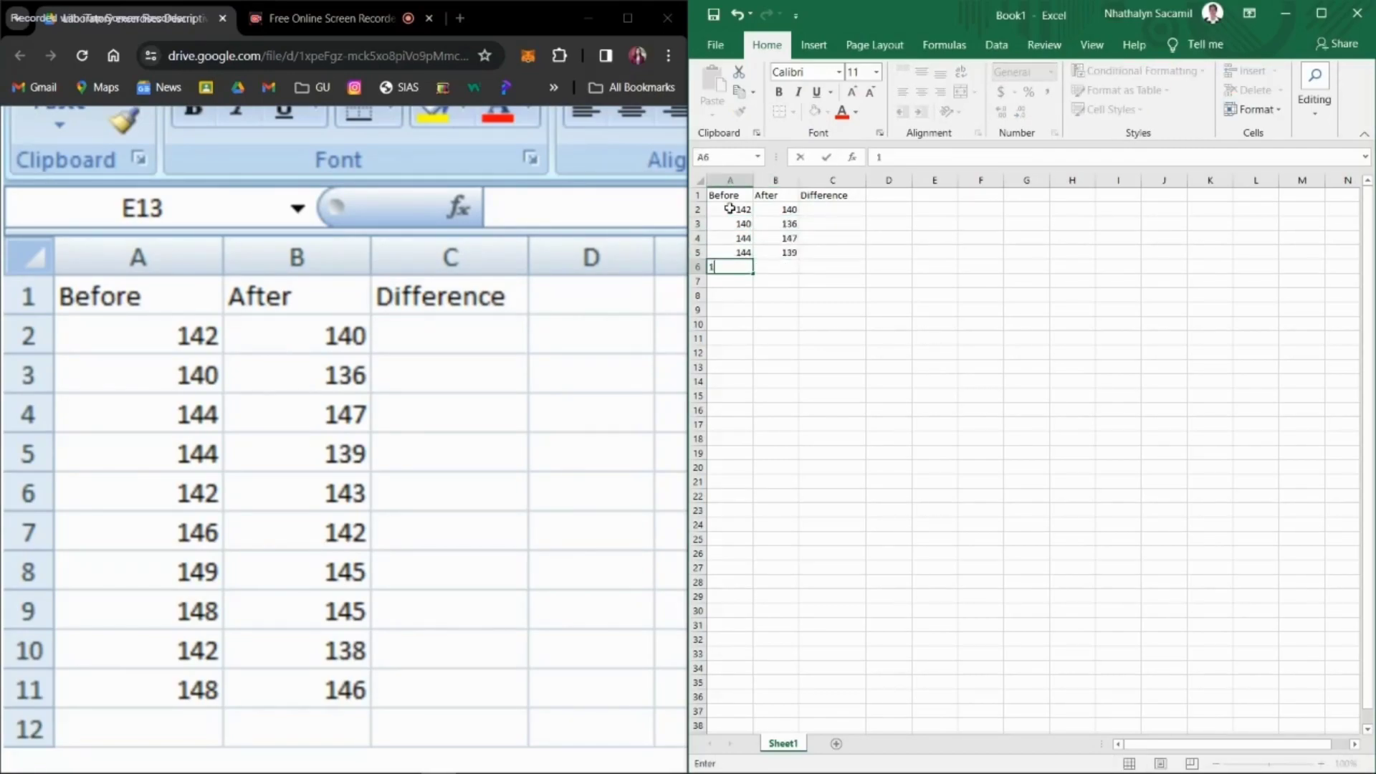
key(Tab)
text(143)
key(Return)
text(146)
key(Tab)
text(142)
key(Return)
text(1)
key(Tab)
text(145)
key(Return)
Step: Enter the Before/After pairs 148/145, 142/138 and 148/146 in rows 9 to 11
text(148)
key(Tab)
text(145)
key(Return)
text(142)
key(Tab)
text(138)
key(Return)
text(148)
key(Tab)
text(146)
click(774, 354)
Step: Check the entered Before and After values row by row against the table in the PDF
click(738, 215)
key(Tab)
key(Return)
key(Tab)
key(Return)
key(Tab)
key(Down)
key(Down)
key(Down)
key(Down)
key(Down)
key(Down)
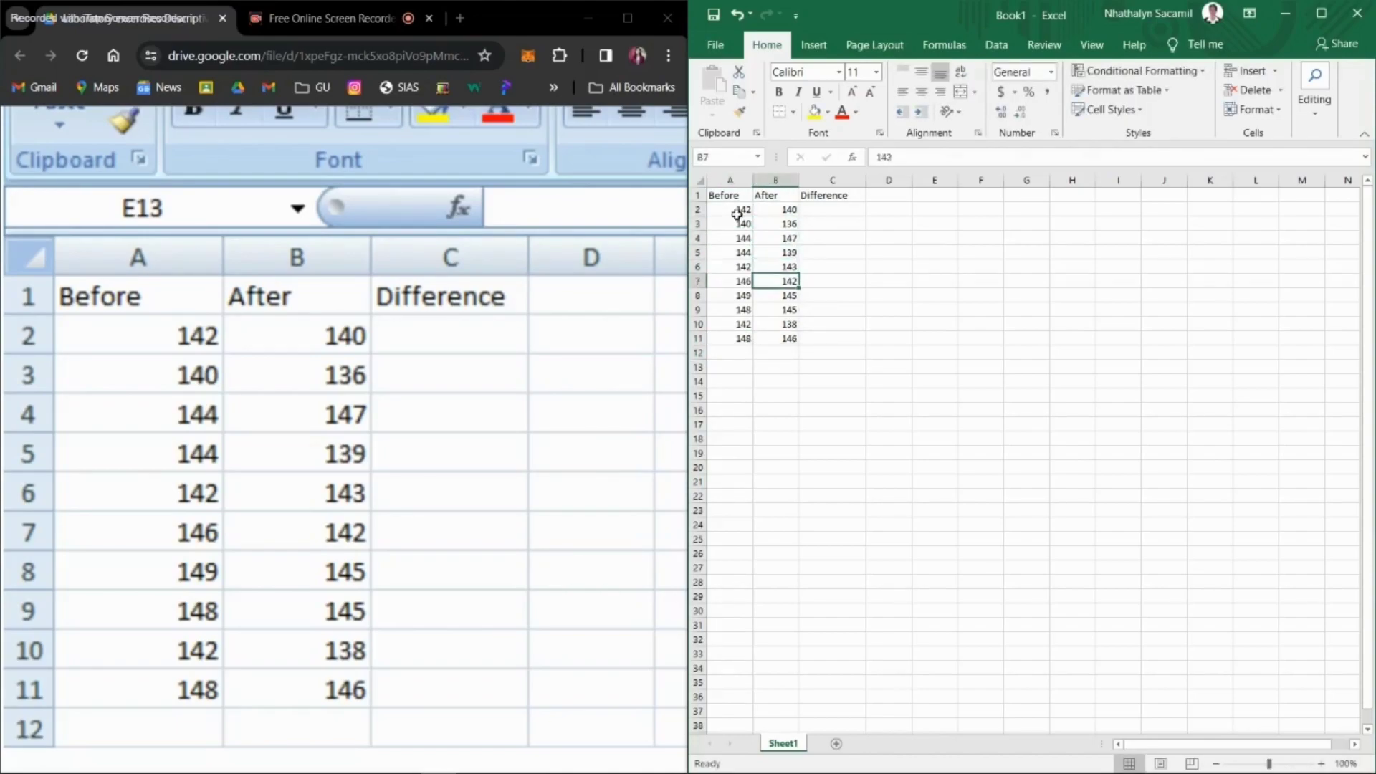
scroll(304, 403, down, 3)
key(Down)
drag(720, 195, 838, 342)
click(833, 367)
Step: Following instruction 4 in the PDF, enter the formula =B2-A2 in cell C2 of the Difference column
scroll(438, 439, down, 5)
scroll(438, 439, up, 2)
drag(122, 421, 320, 439)
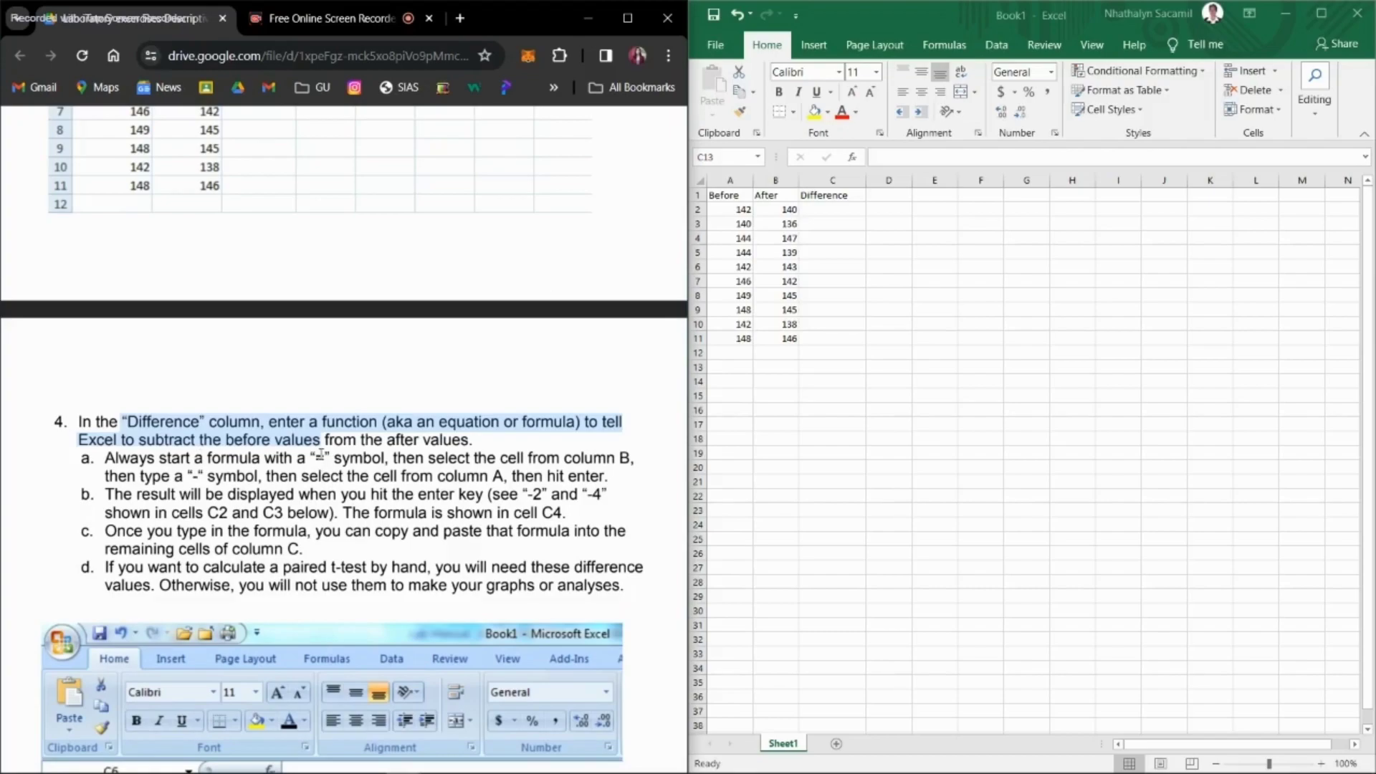
click(823, 207)
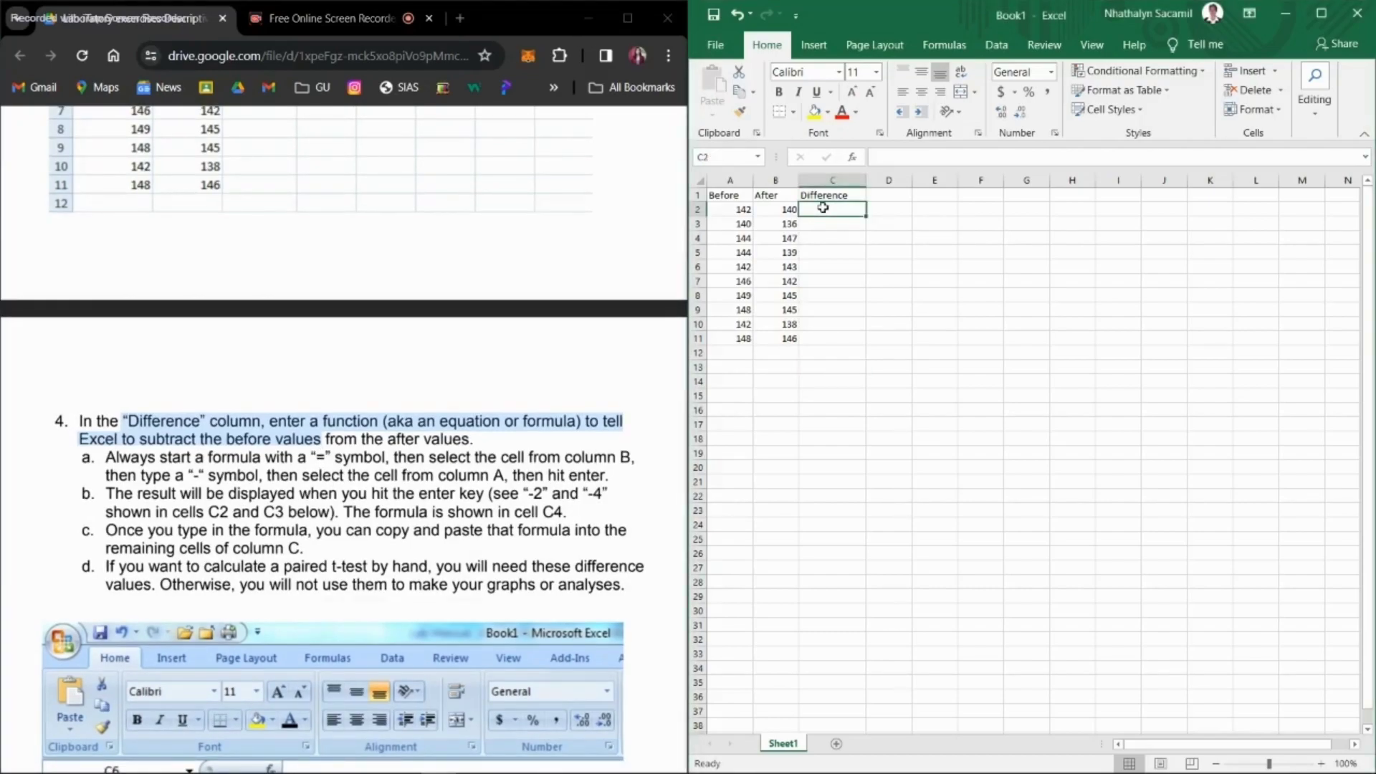
text(=)
click(774, 210)
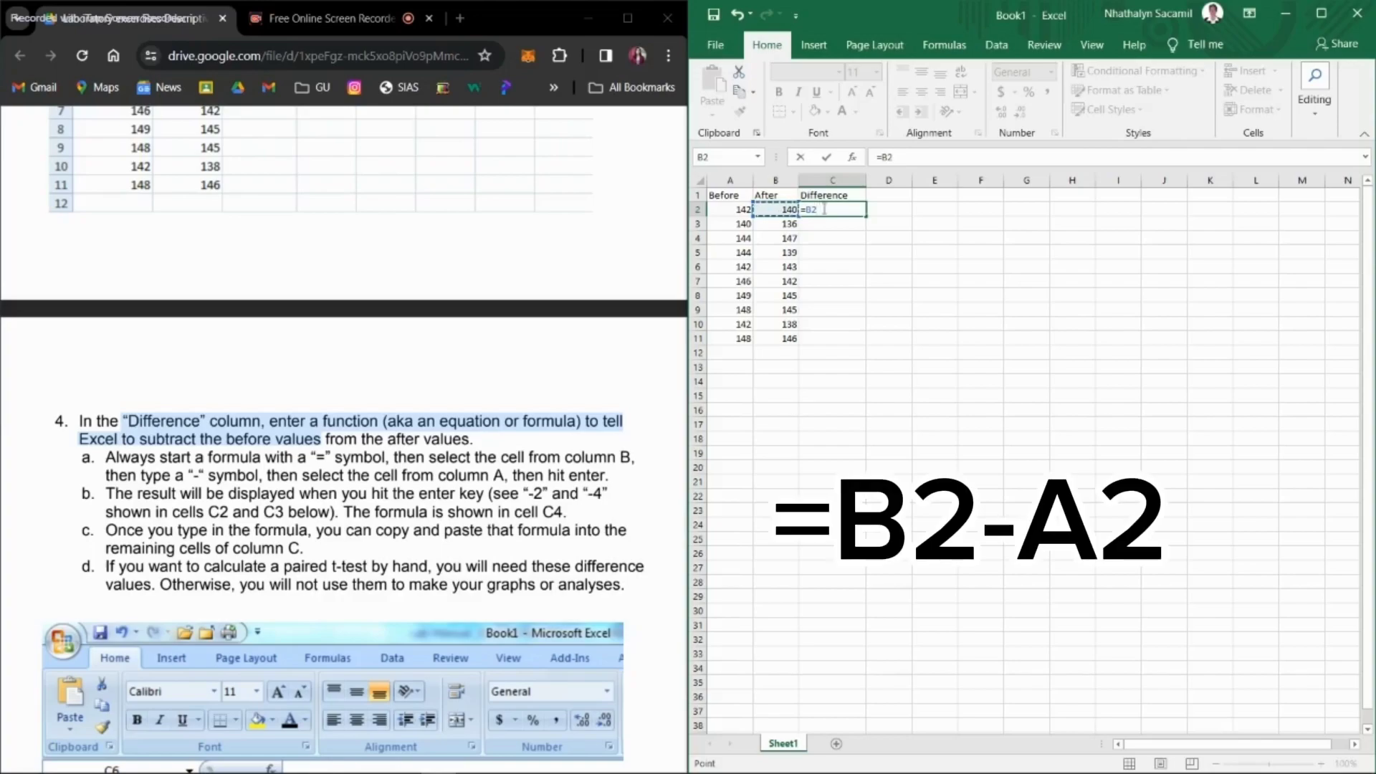
text(-)
click(726, 207)
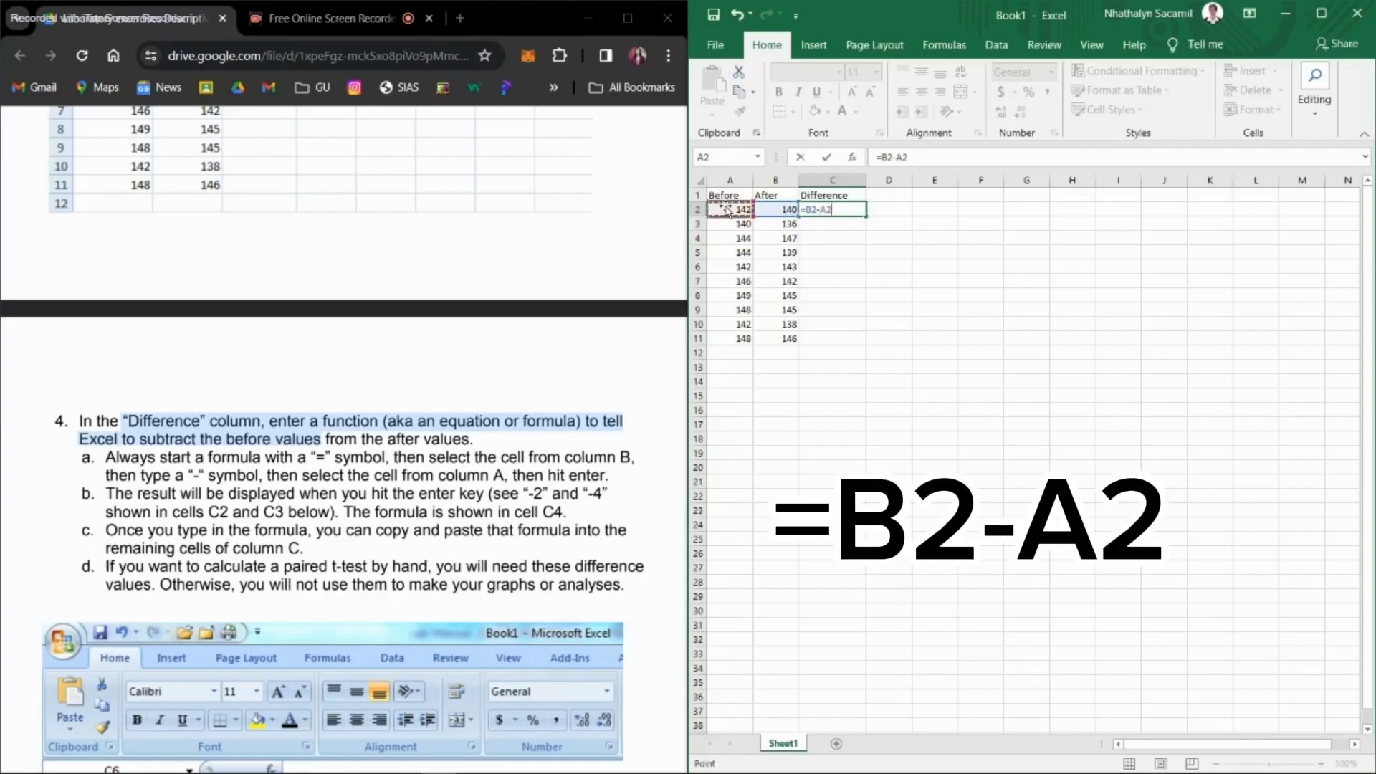
key(Return)
Step: Enter the formula =B3-A3 in cell C3
scroll(391, 486, down, 1)
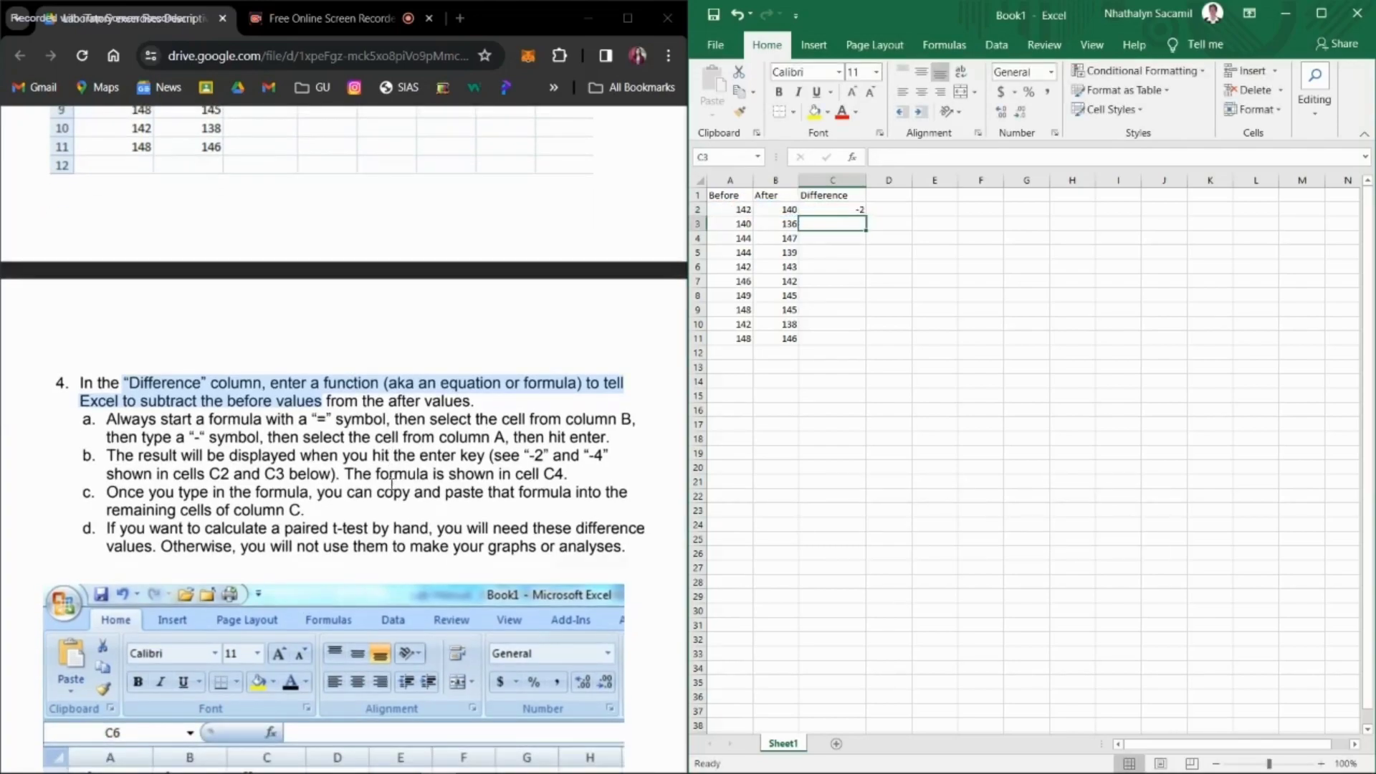
drag(331, 478, 198, 474)
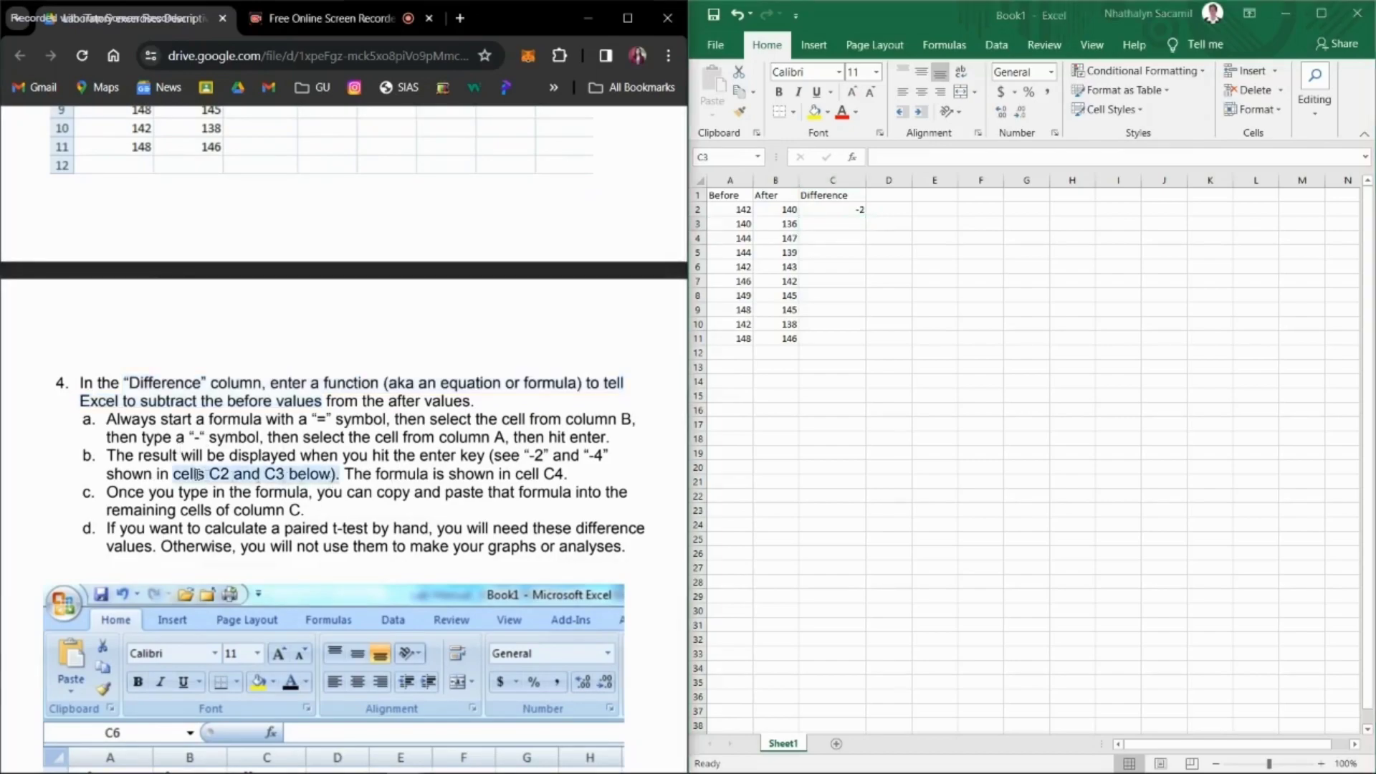
click(828, 227)
text(=)
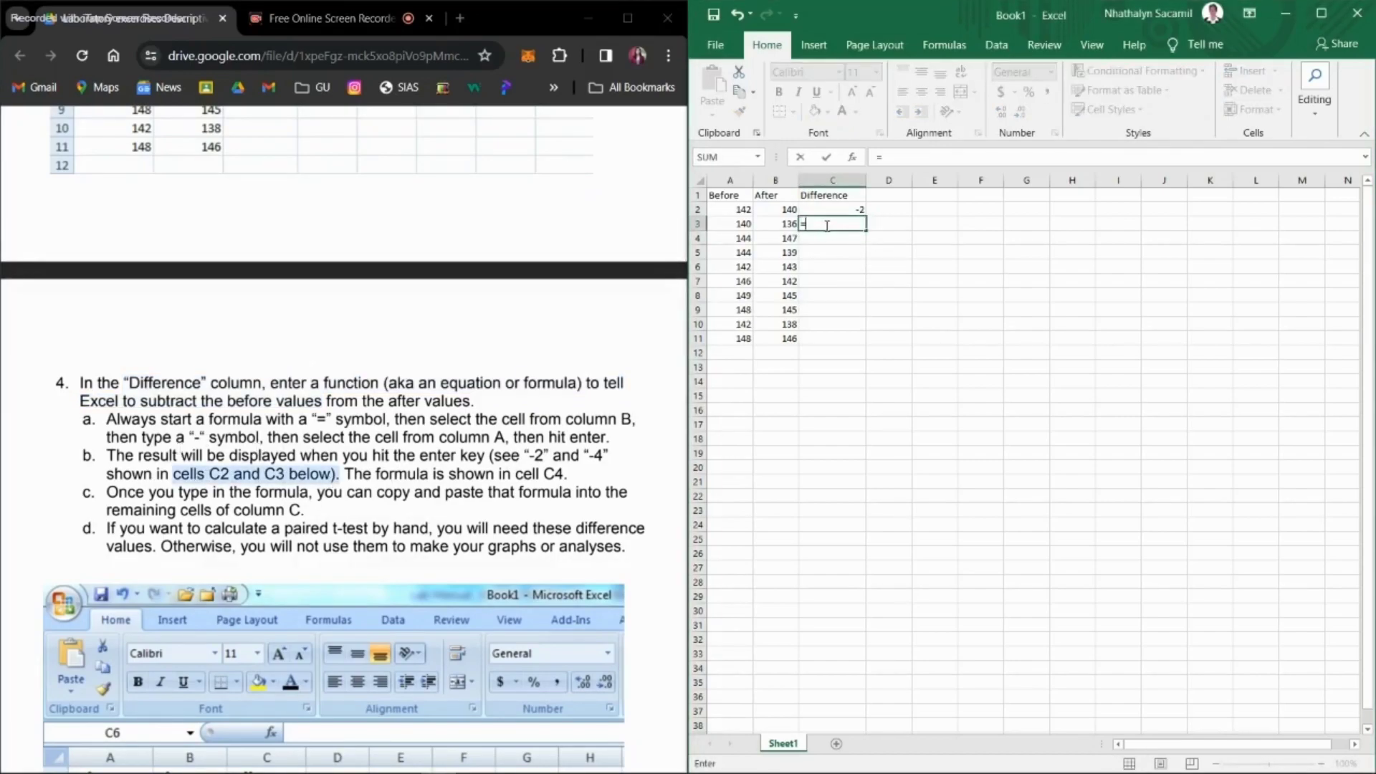
click(778, 225)
text(-)
click(740, 224)
key(Return)
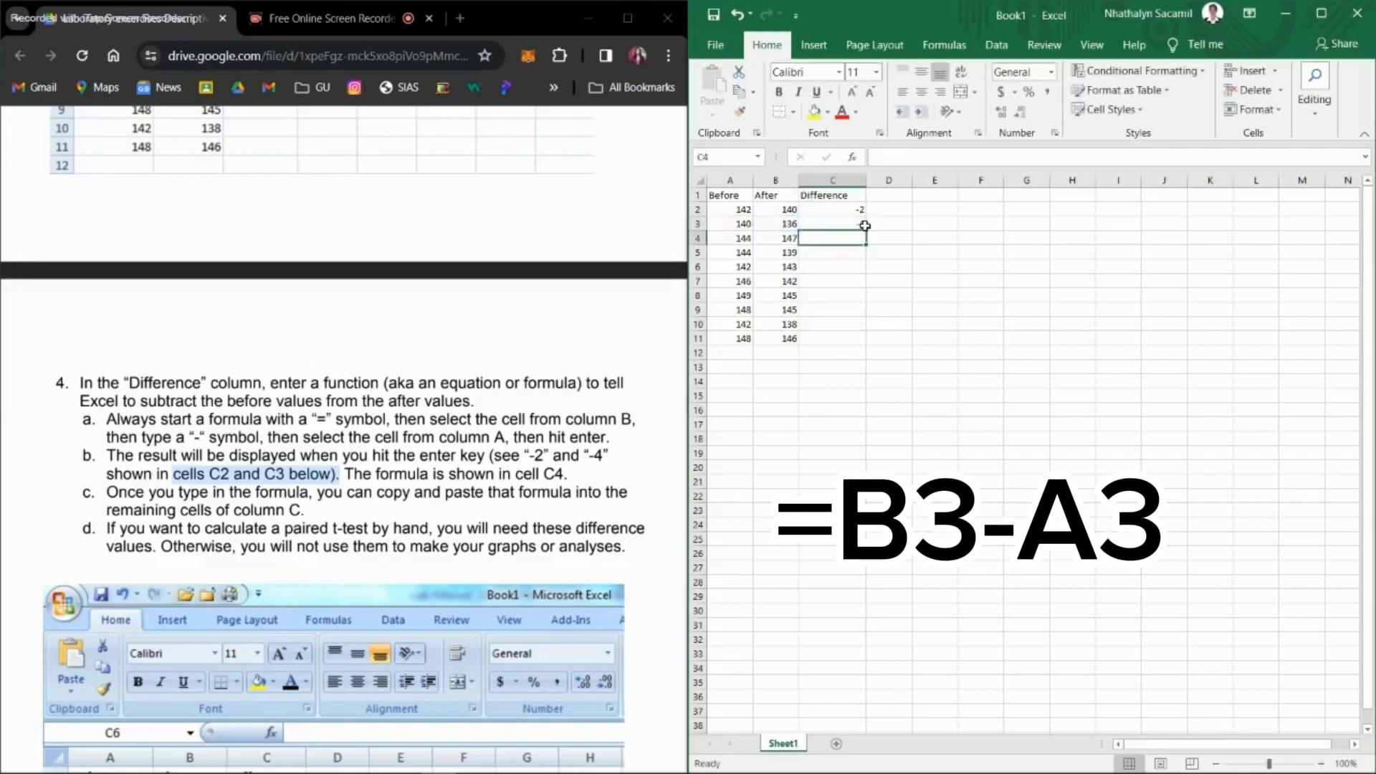
Step: Fill the formula in C3 down the Difference column to C11
click(865, 226)
drag(866, 231, 866, 346)
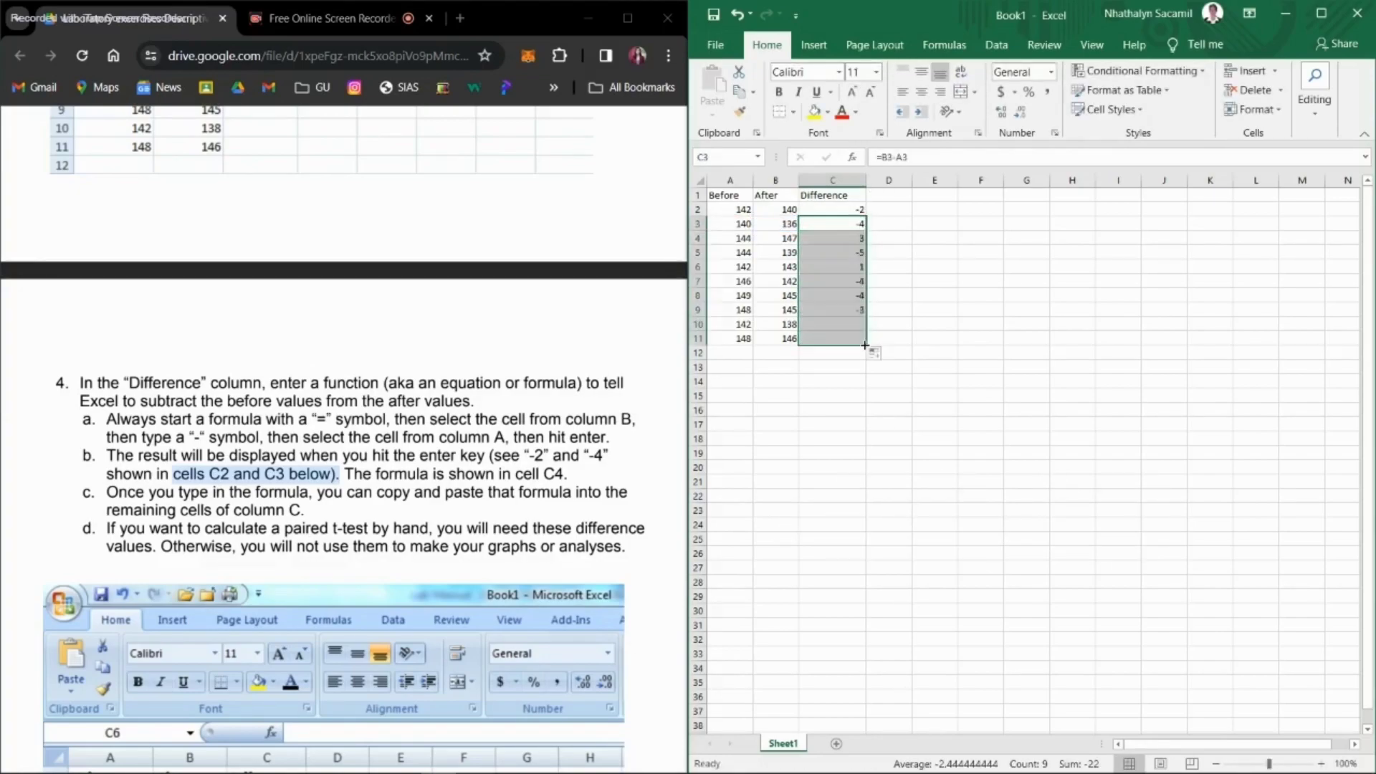
click(901, 365)
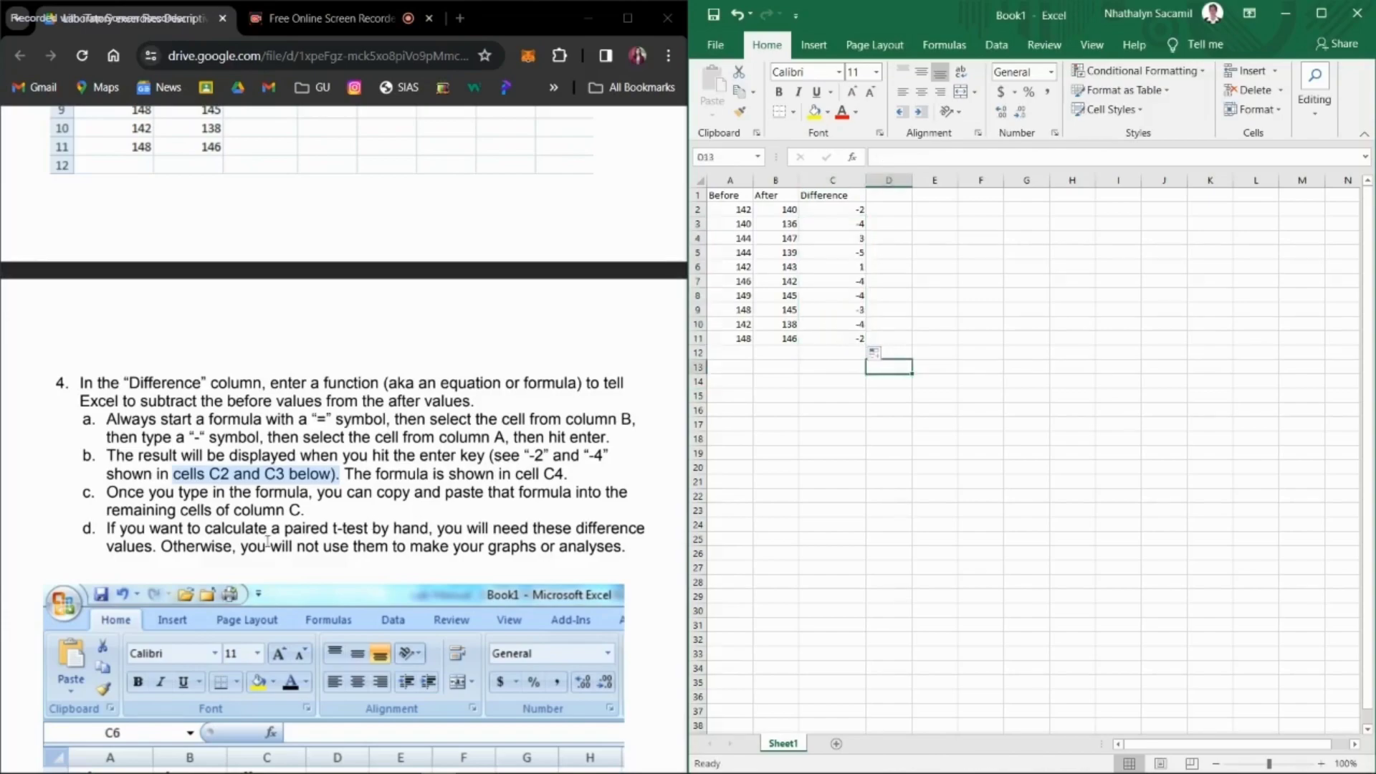
Step: Start the Descriptive Statistics tool from the Data Analysis tools
scroll(268, 541, down, 6)
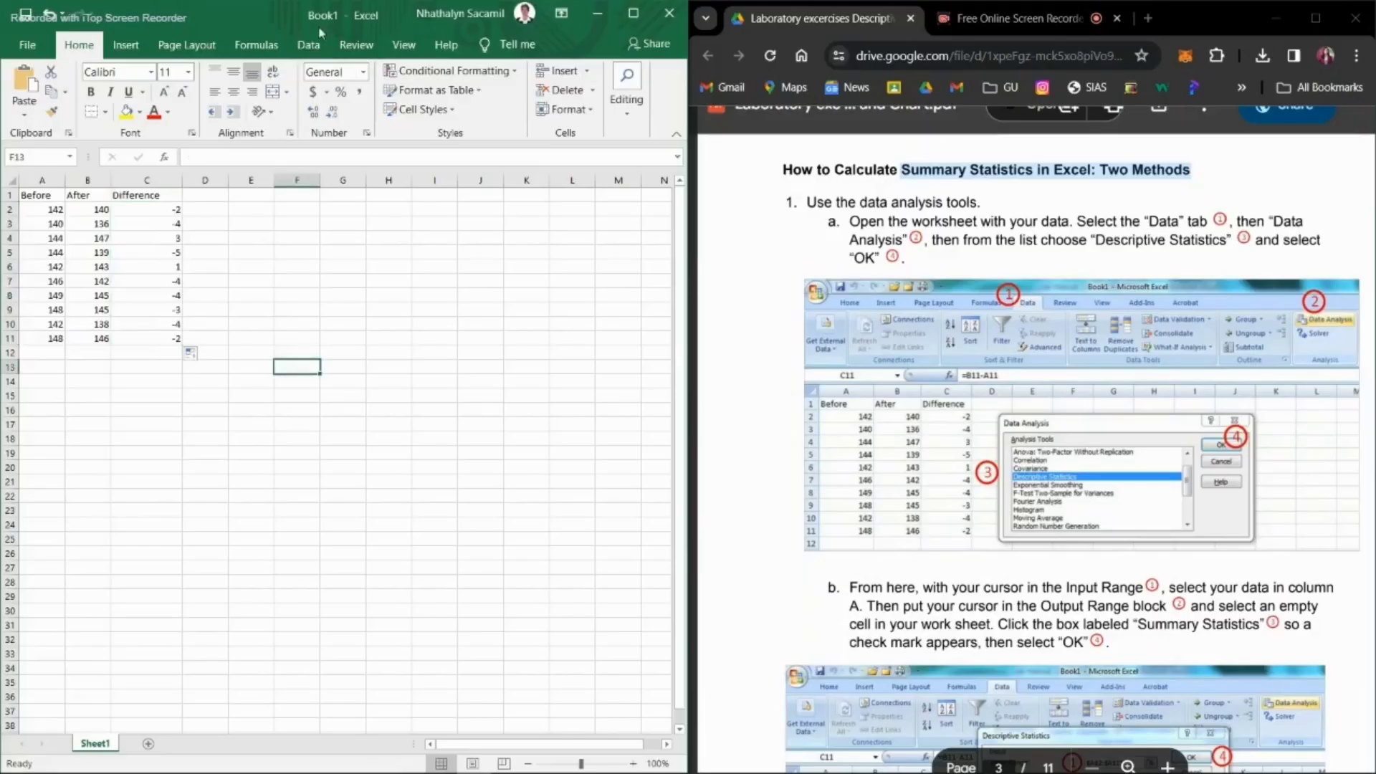
click(308, 45)
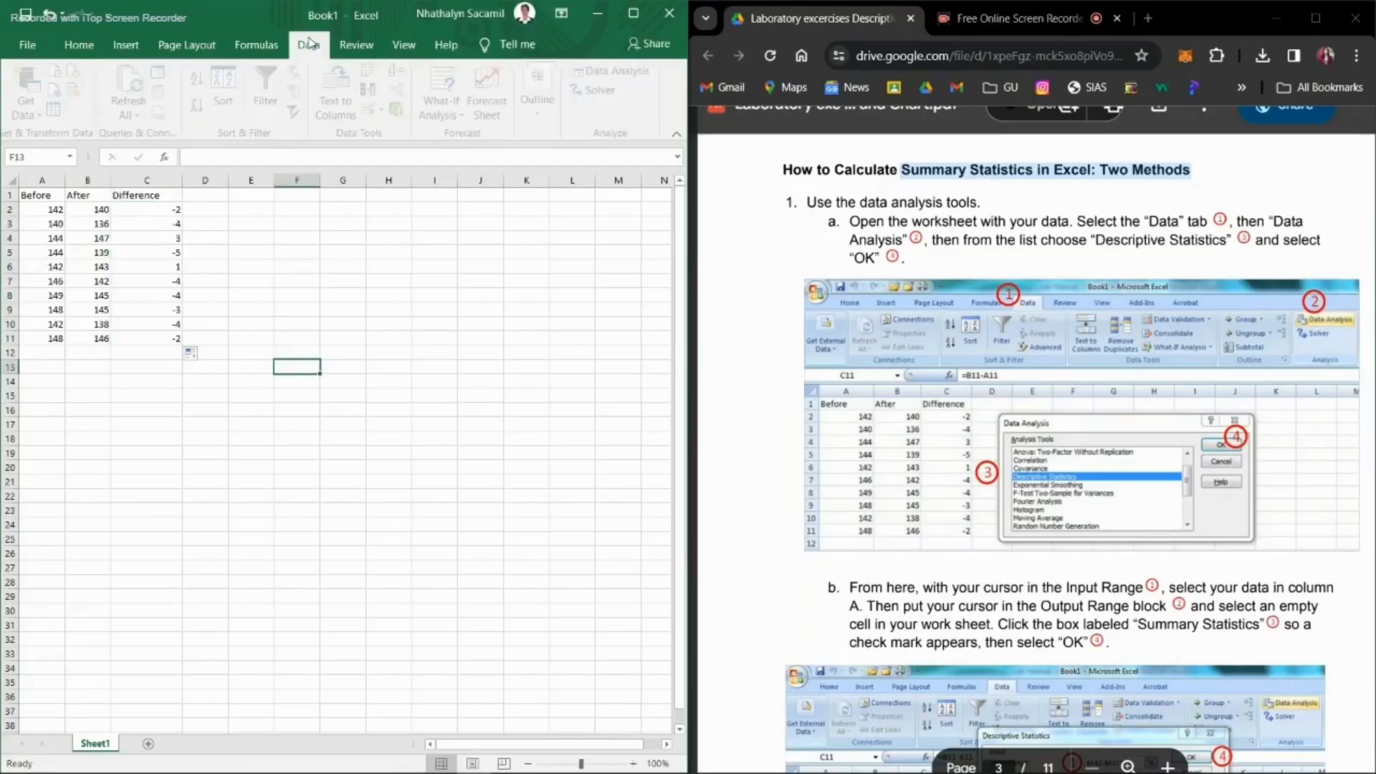
click(592, 67)
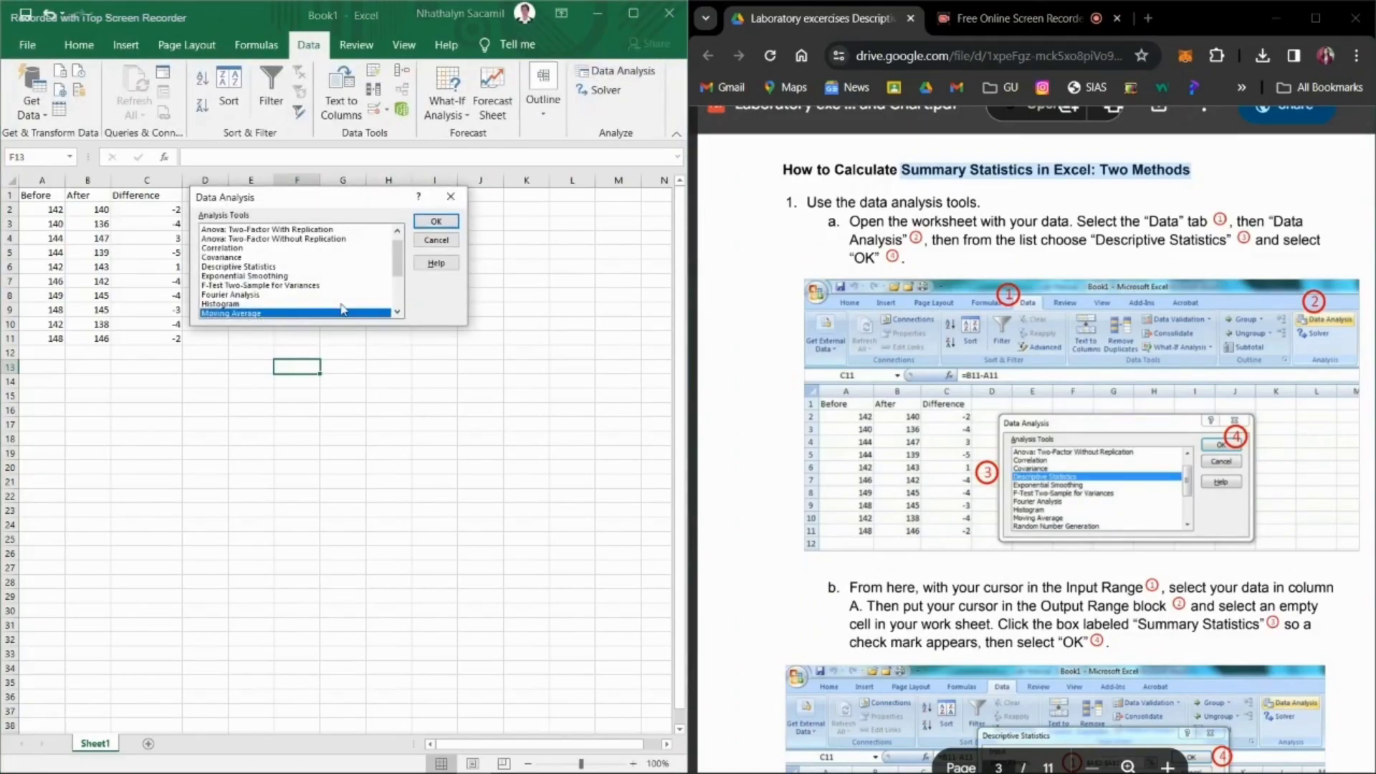
click(280, 268)
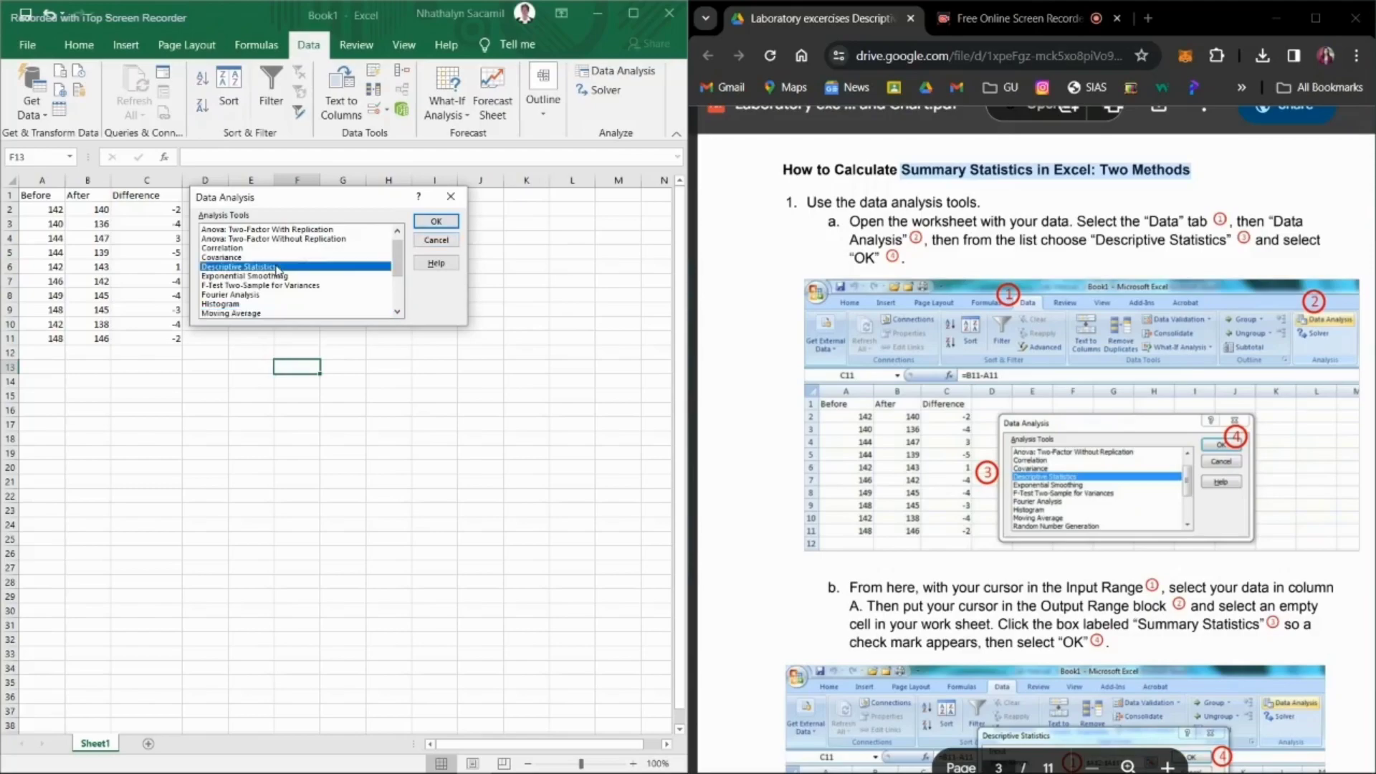
click(445, 220)
Step: Set the Descriptive Statistics input range to $A$2:$A$11 and the output range to $A$15
scroll(1234, 299, down, 5)
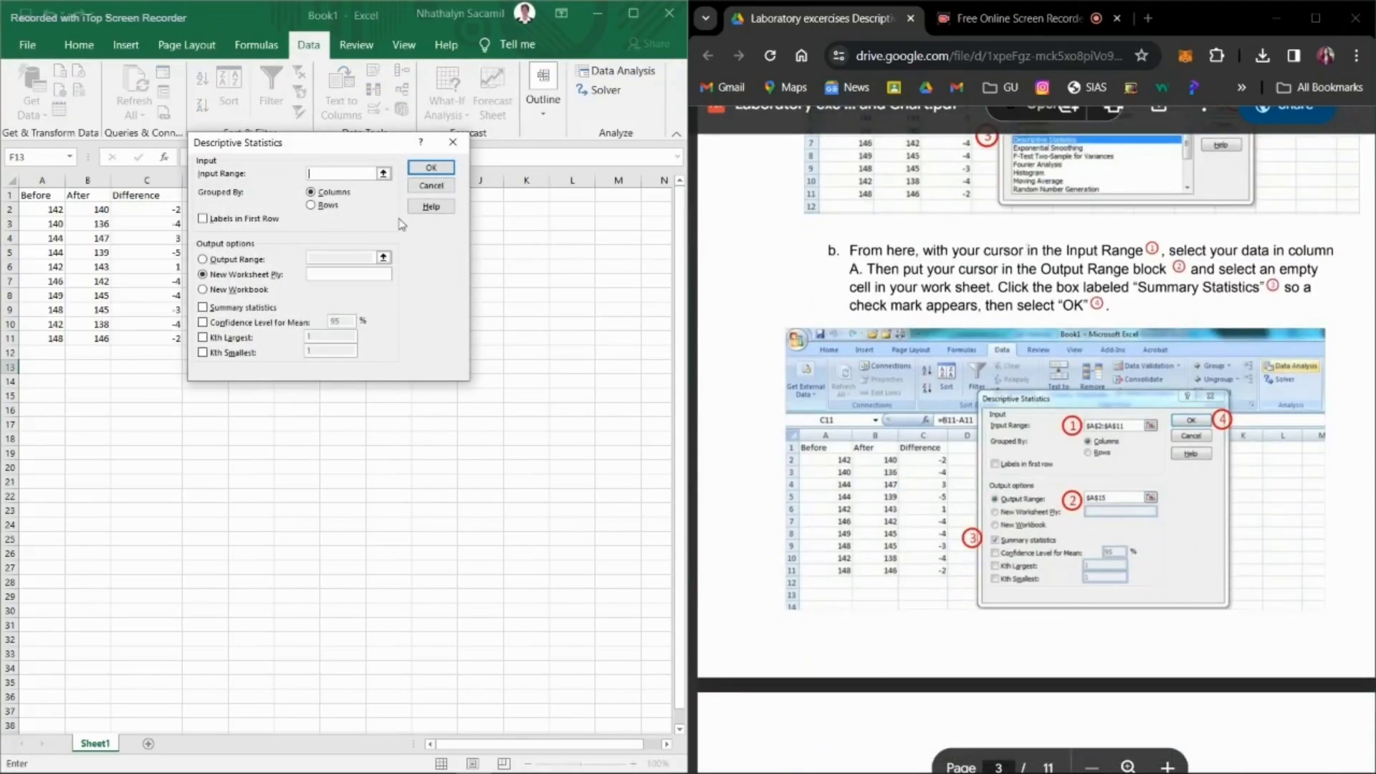
click(384, 175)
drag(49, 210, 56, 337)
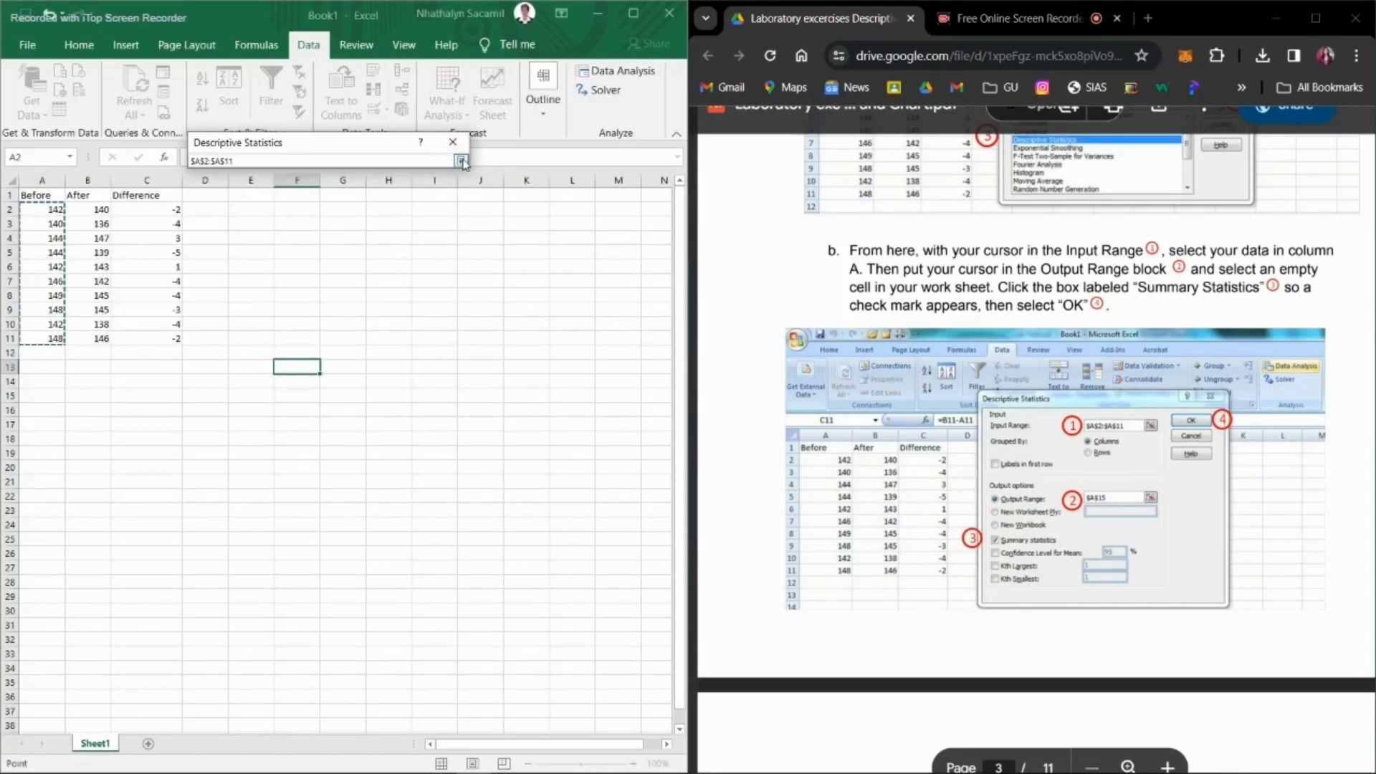
click(461, 160)
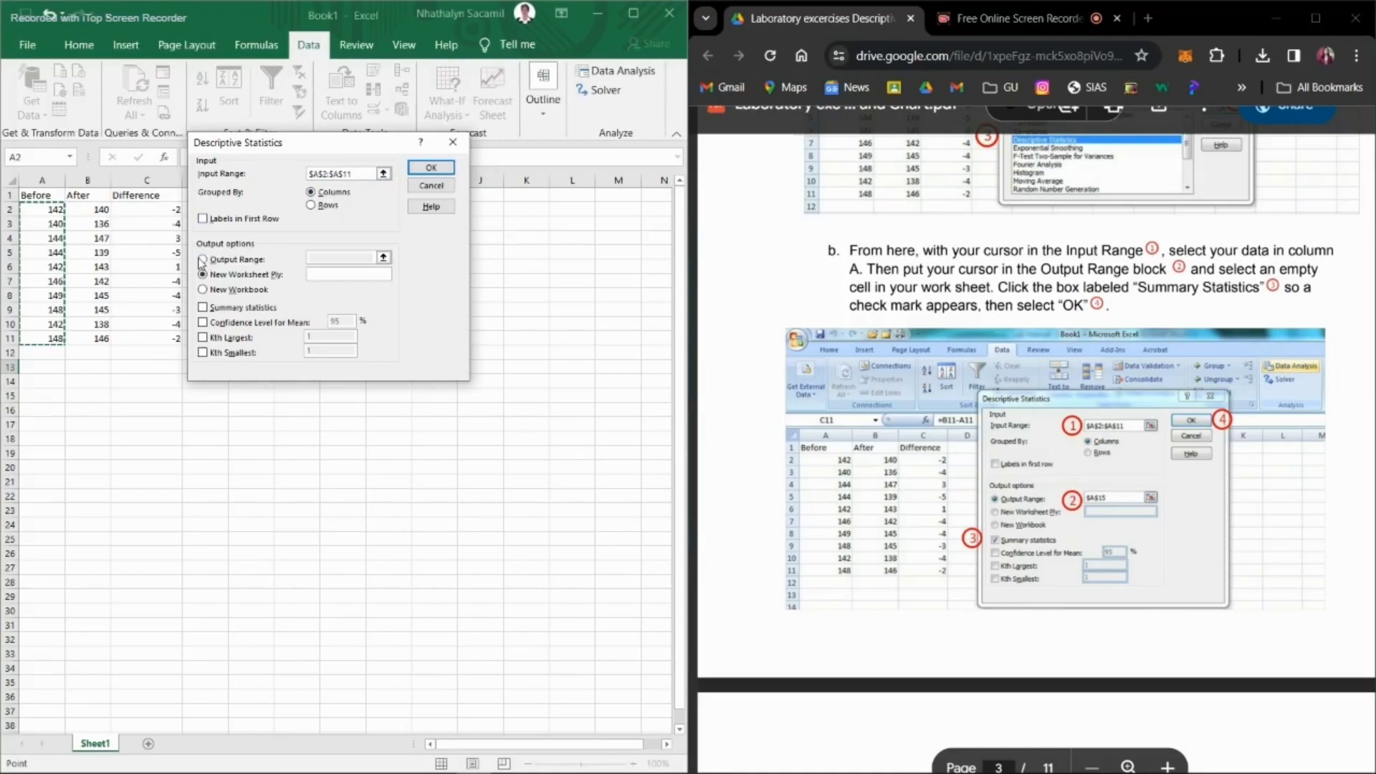
click(202, 260)
click(383, 257)
click(43, 396)
click(457, 158)
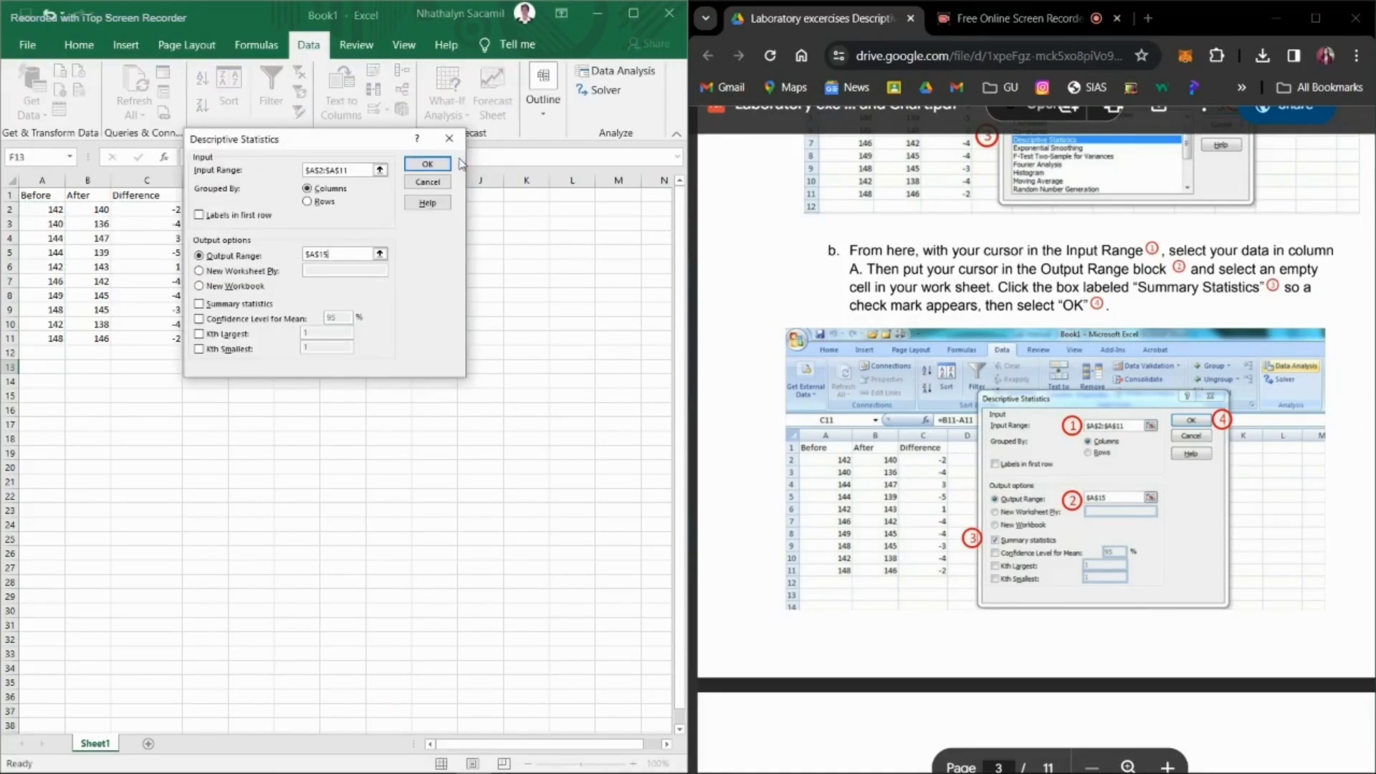
Step: Generate the output with Summary statistics enabled, and autofit column A to its contents
click(200, 304)
click(428, 164)
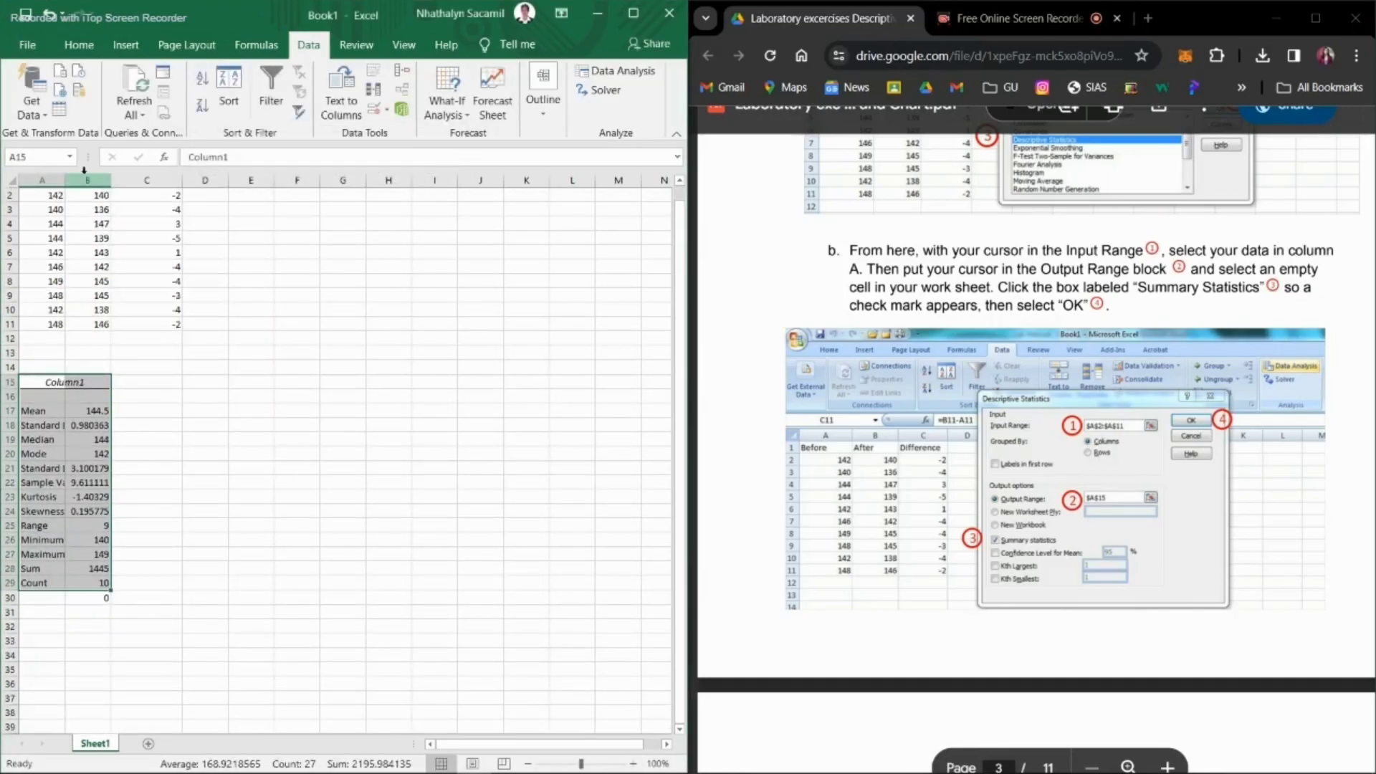
double_click(65, 180)
scroll(251, 514, up, 1)
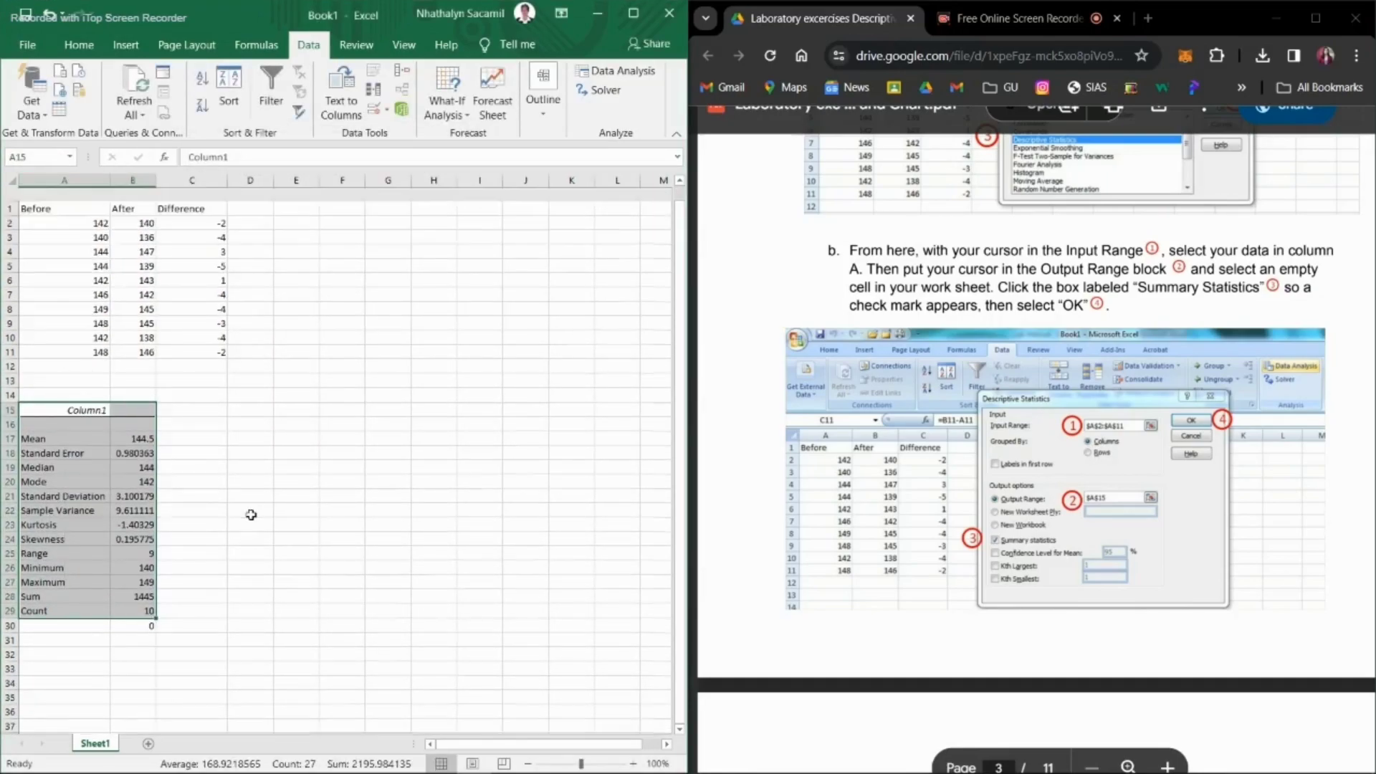
Step: Fill the Mean row (A17:B17) of the summary statistics with yellow
scroll(950, 561, down, 10)
scroll(950, 561, down, 5)
scroll(949, 560, up, 3)
scroll(949, 561, down, 1)
mouse_move(141, 424)
mouse_down()
mouse_move(78, 426)
mouse_move(133, 436)
mouse_up()
click(79, 45)
click(139, 113)
click(172, 234)
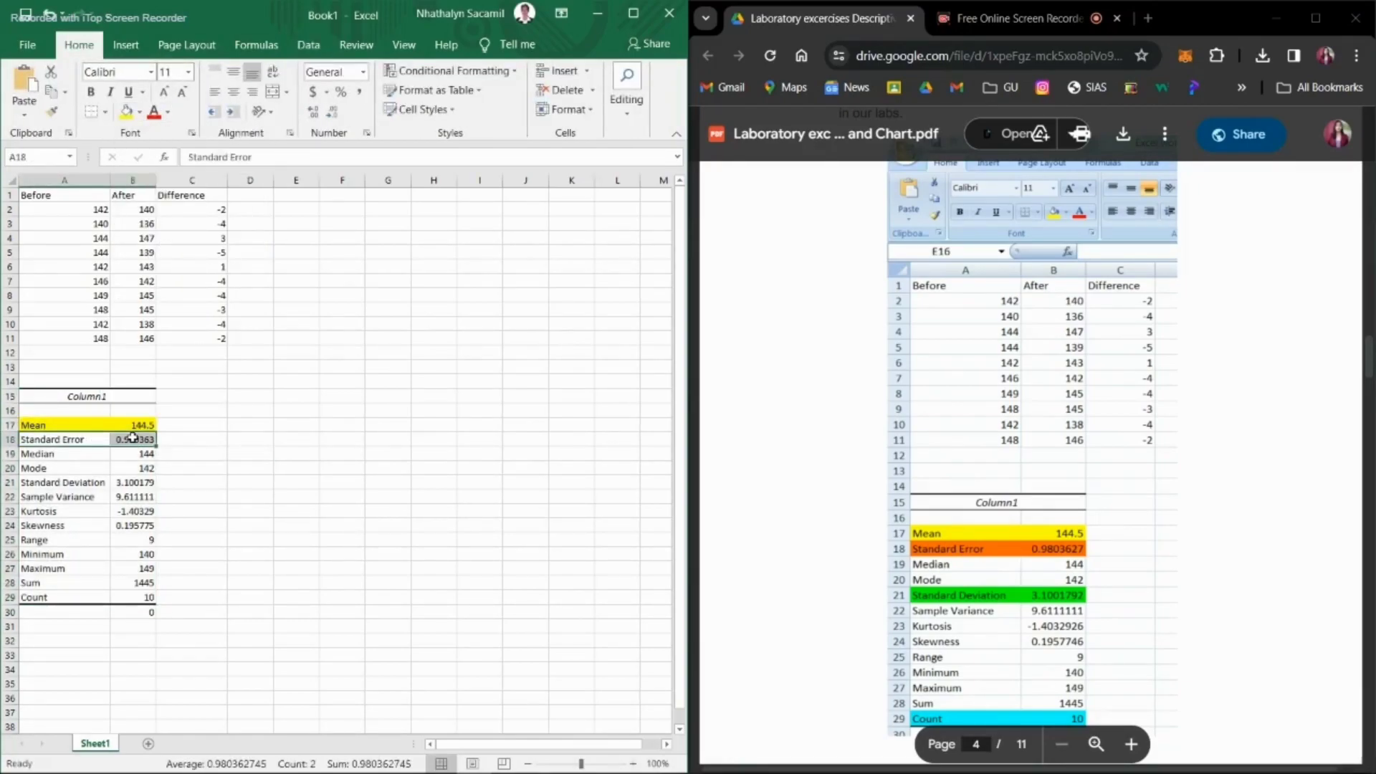
Step: Fill the Standard Error row (A18:B18) with light orange and the Standard Deviation row (A21:B21) with green
click(139, 113)
click(160, 235)
drag(83, 483, 141, 484)
click(139, 113)
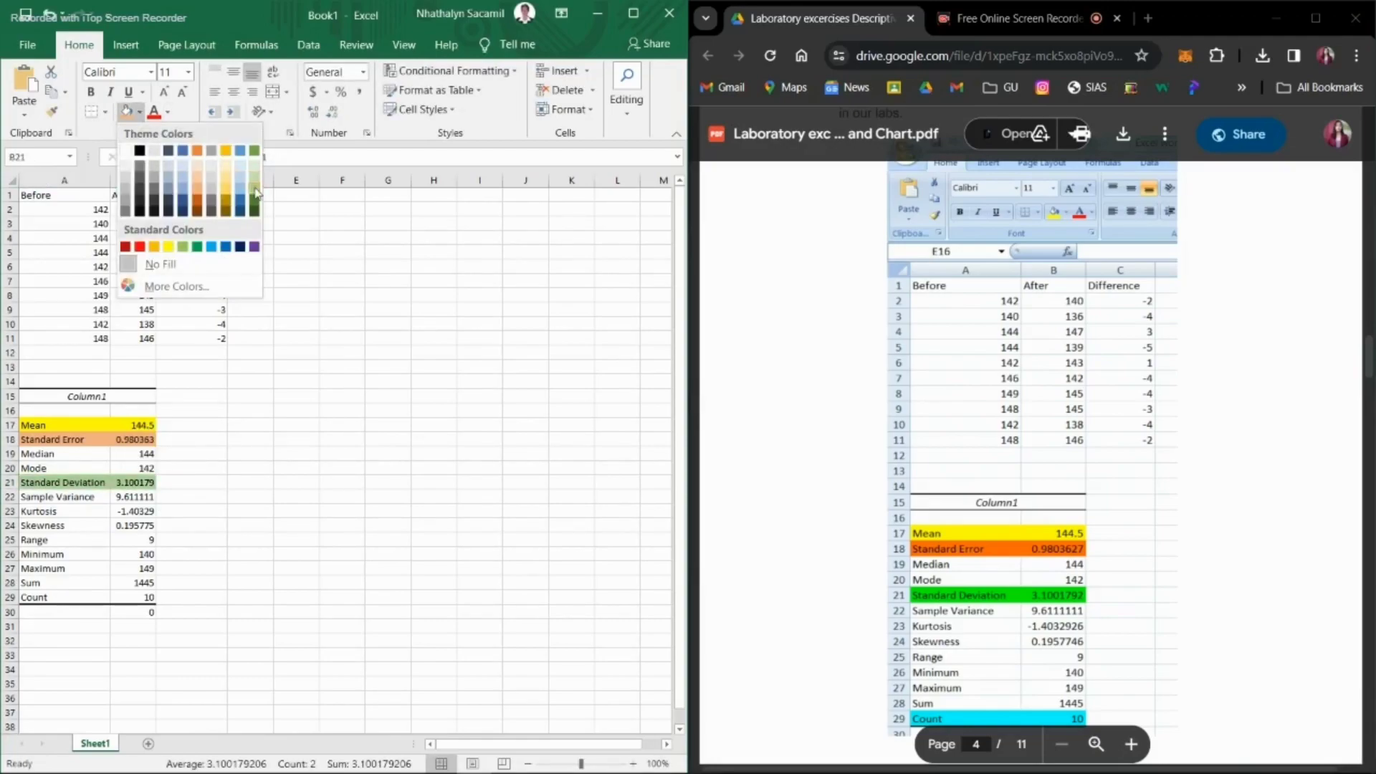
click(256, 188)
Step: Fill the Count row (A29:B29) of the summary statistics with light blue
drag(43, 597, 137, 597)
click(139, 112)
click(240, 188)
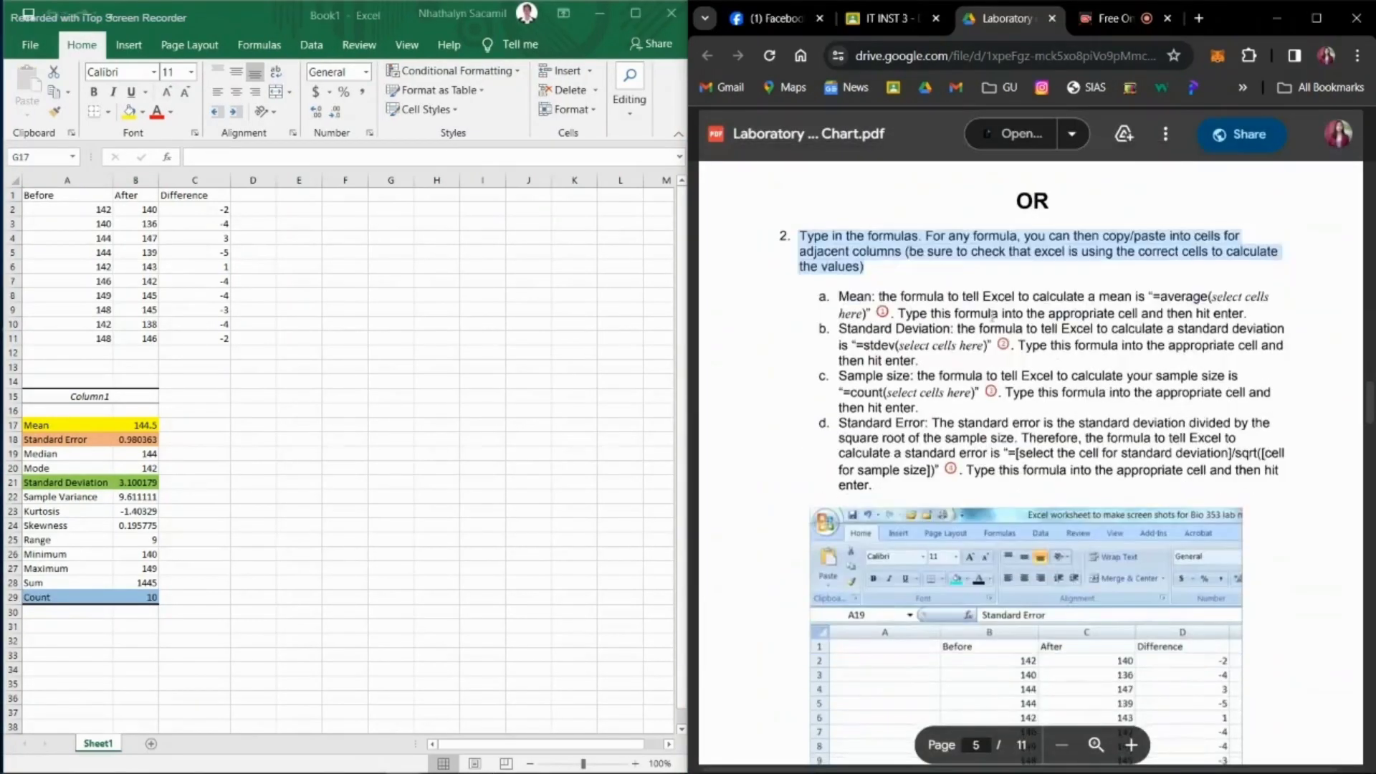
Step: Enter the title "Descriptive Statstic Using Formula" in A33 and merge and center it across A33:C33
scroll(894, 380, down, 3)
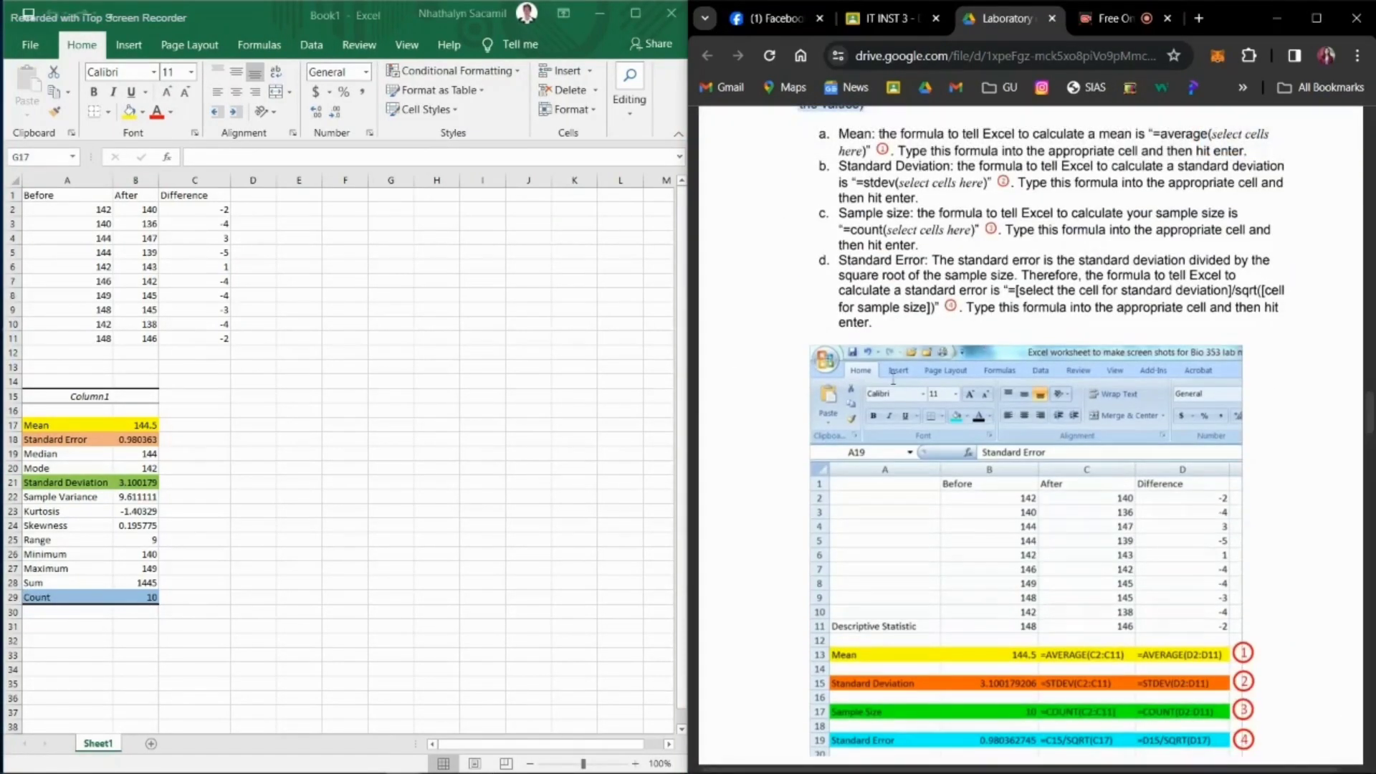
scroll(893, 381, up, 1)
scroll(894, 380, down, 3)
click(43, 654)
text(Descript)
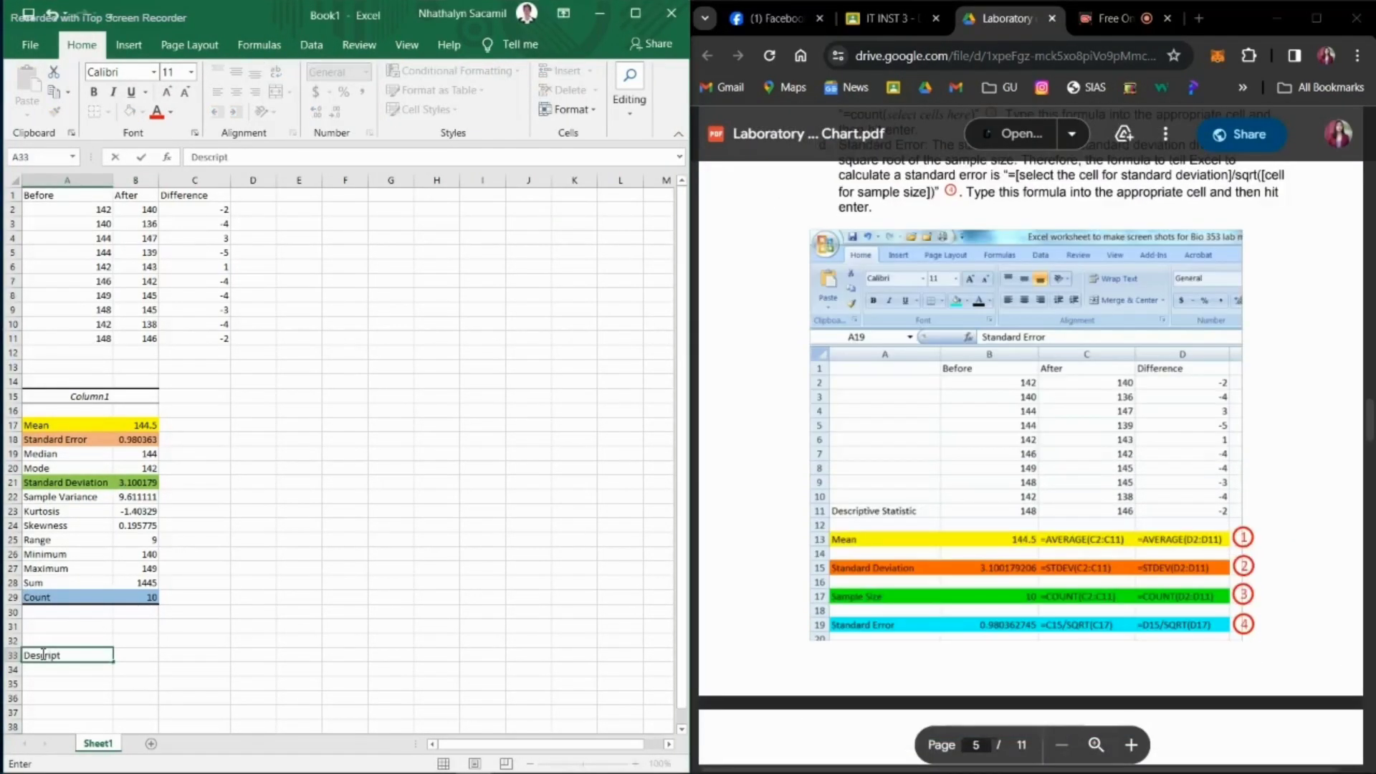
text(ive Statstic UsING)
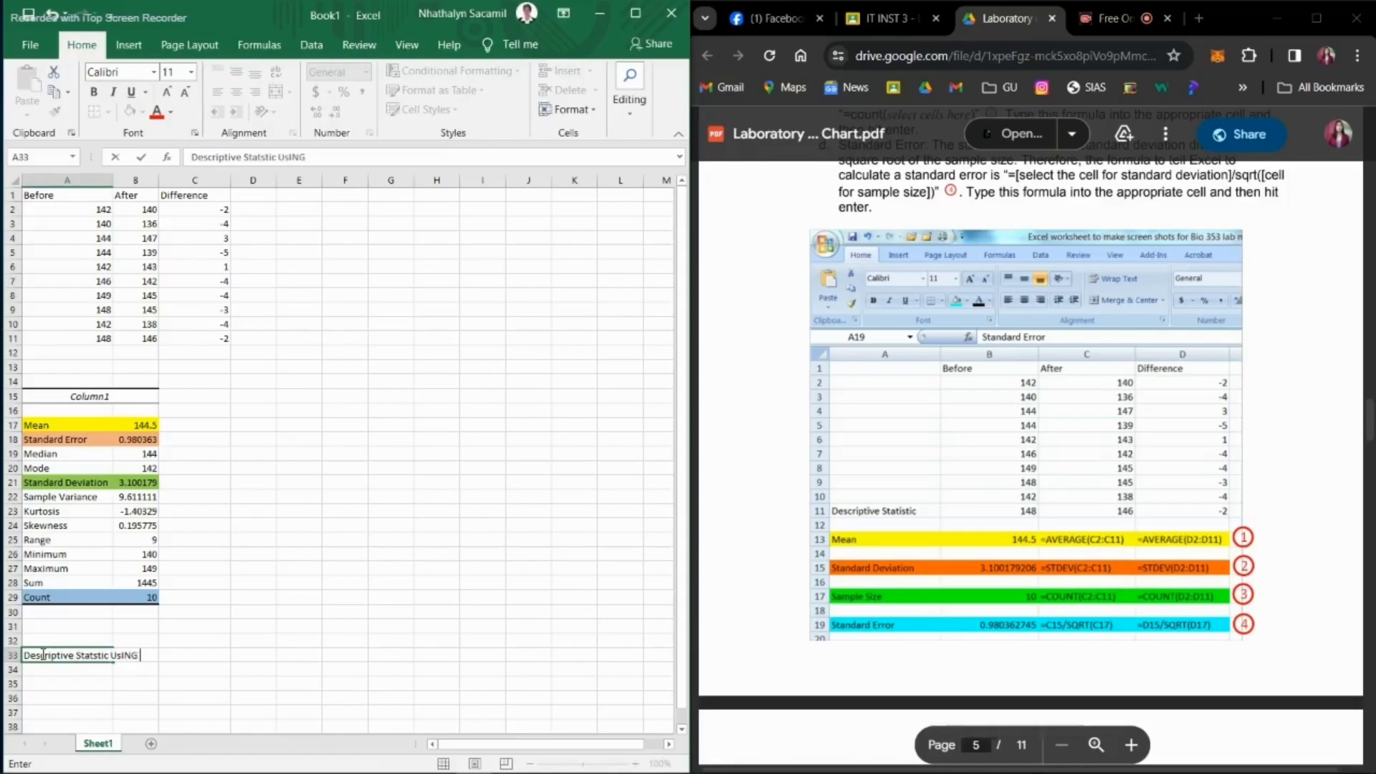
drag(86, 655, 193, 655)
click(280, 93)
Step: Enter the column headings Before, After and Difference in B34:D34, leaving A34 empty
scroll(215, 659, down, 1)
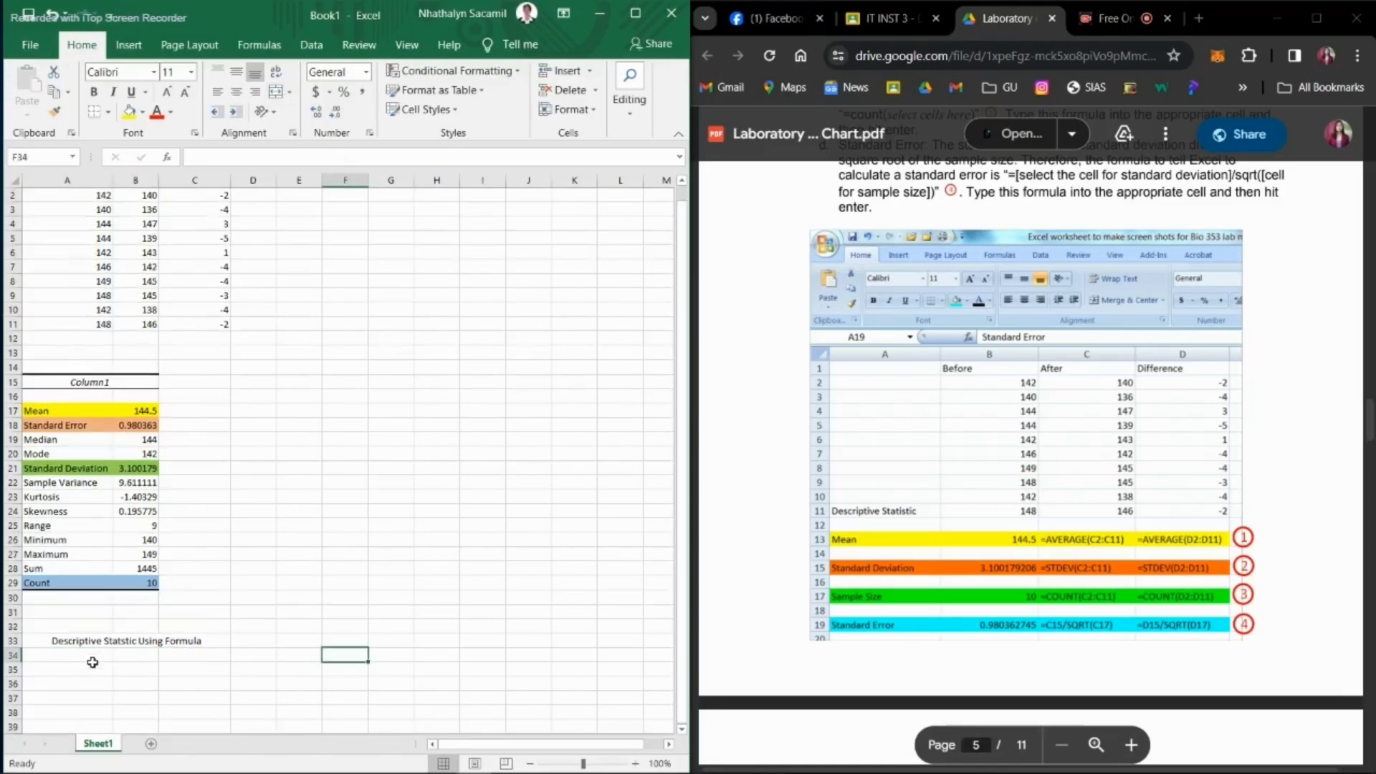
click(79, 654)
text(Mean)
scroll(149, 673, up, 1)
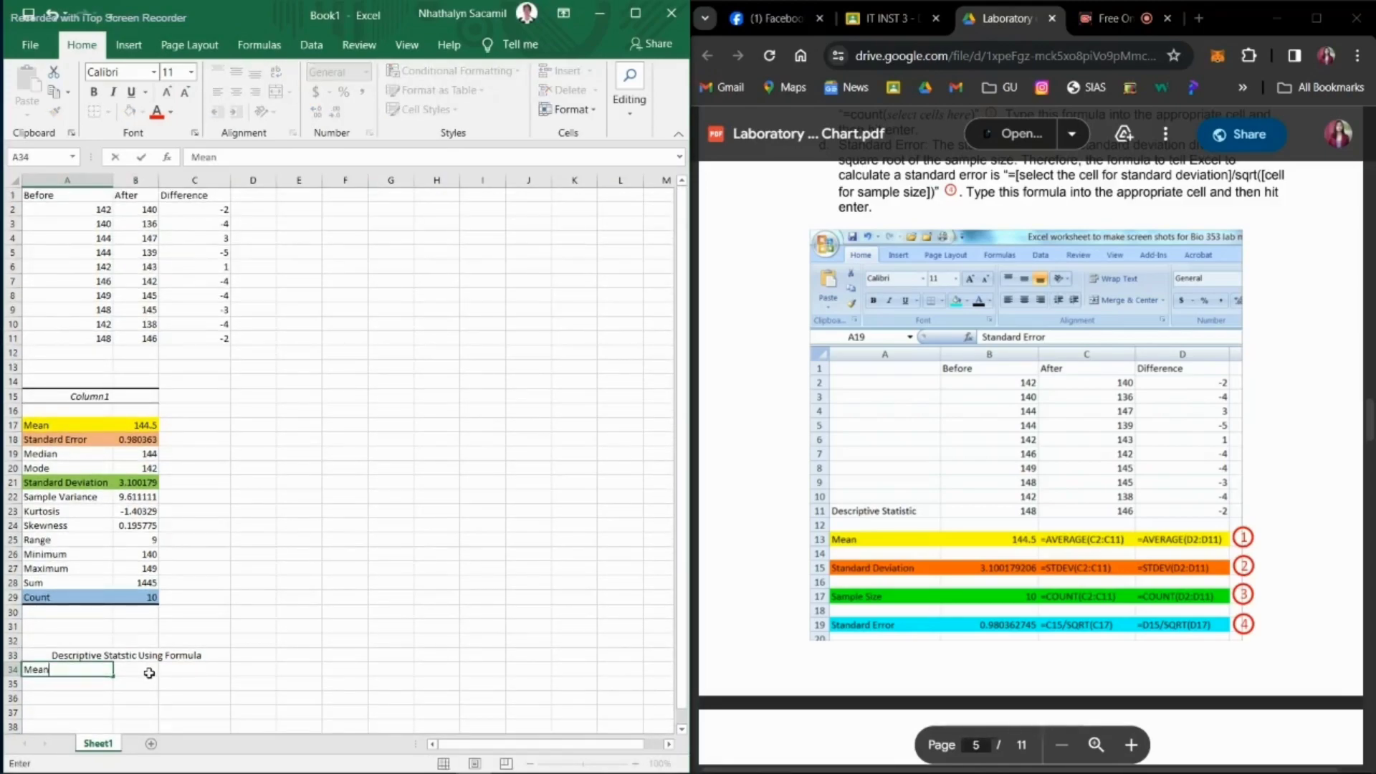
click(149, 673)
text(Before)
click(194, 671)
text(fter)
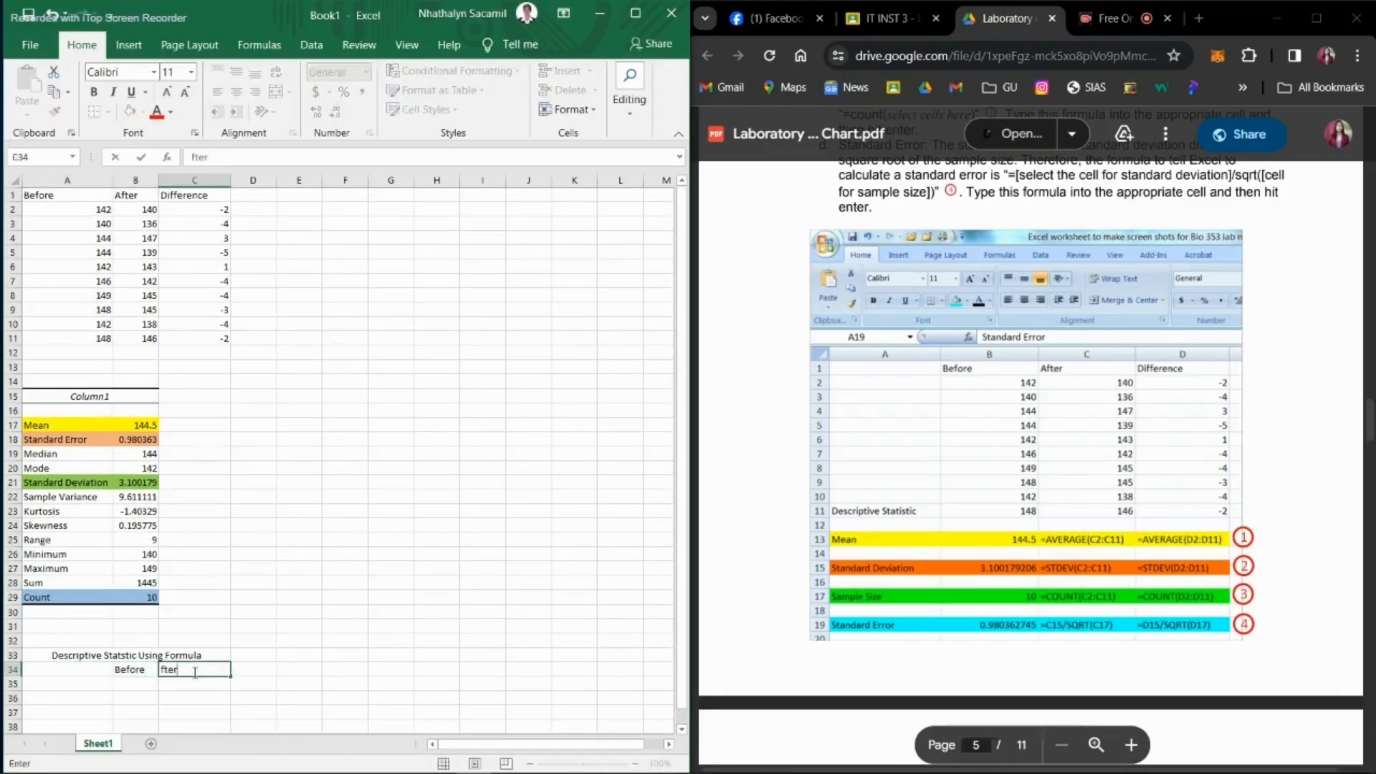
text(After)
key(Tab)
text(Difference)
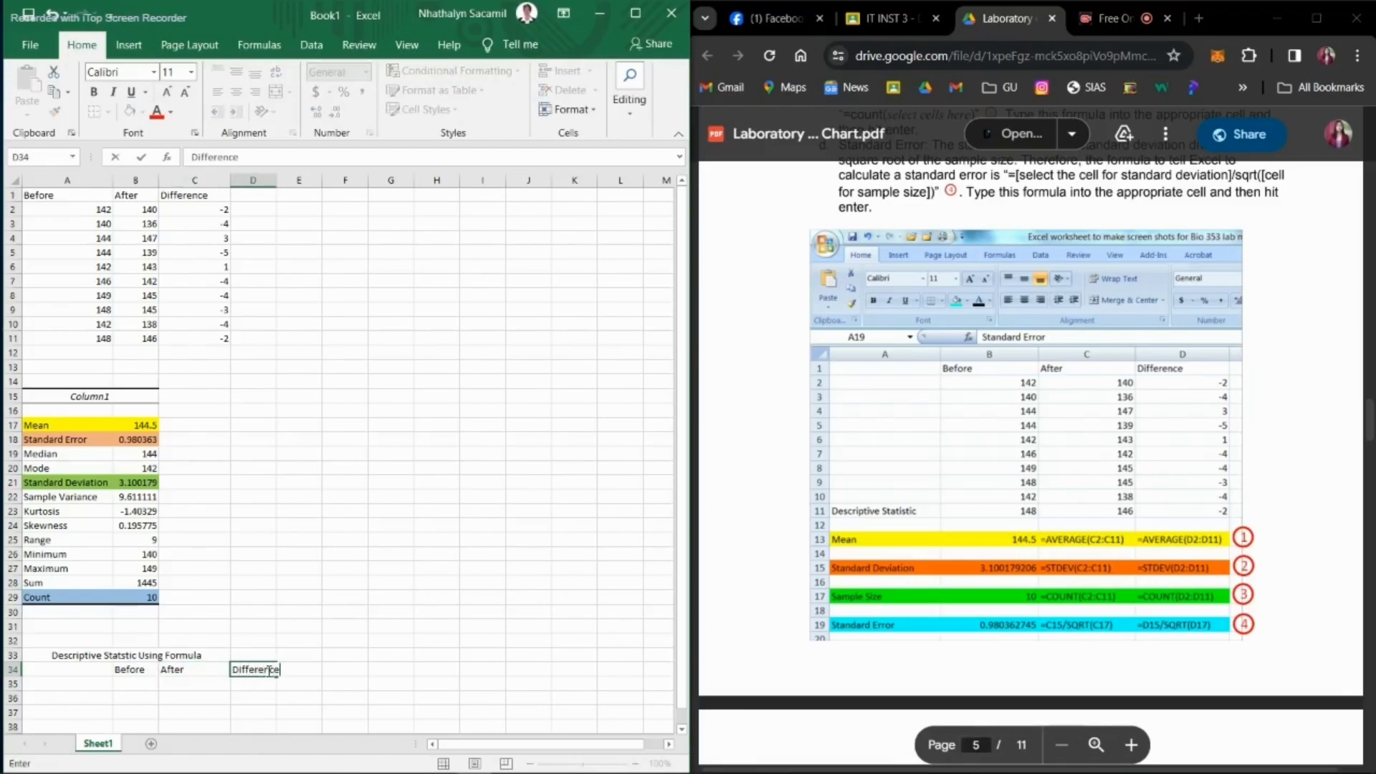
Step: Enter the label "Mean" in A35 and make it bold
click(45, 685)
text(Mean)
key(ctrl+b)
drag(51, 685, 21, 685)
key(ctrl+b)
Step: Calculate the mean of the Before data in B35 with =AVERAGE(A2:A11)
click(138, 687)
text(=)
scroll(1144, 207, up, 3)
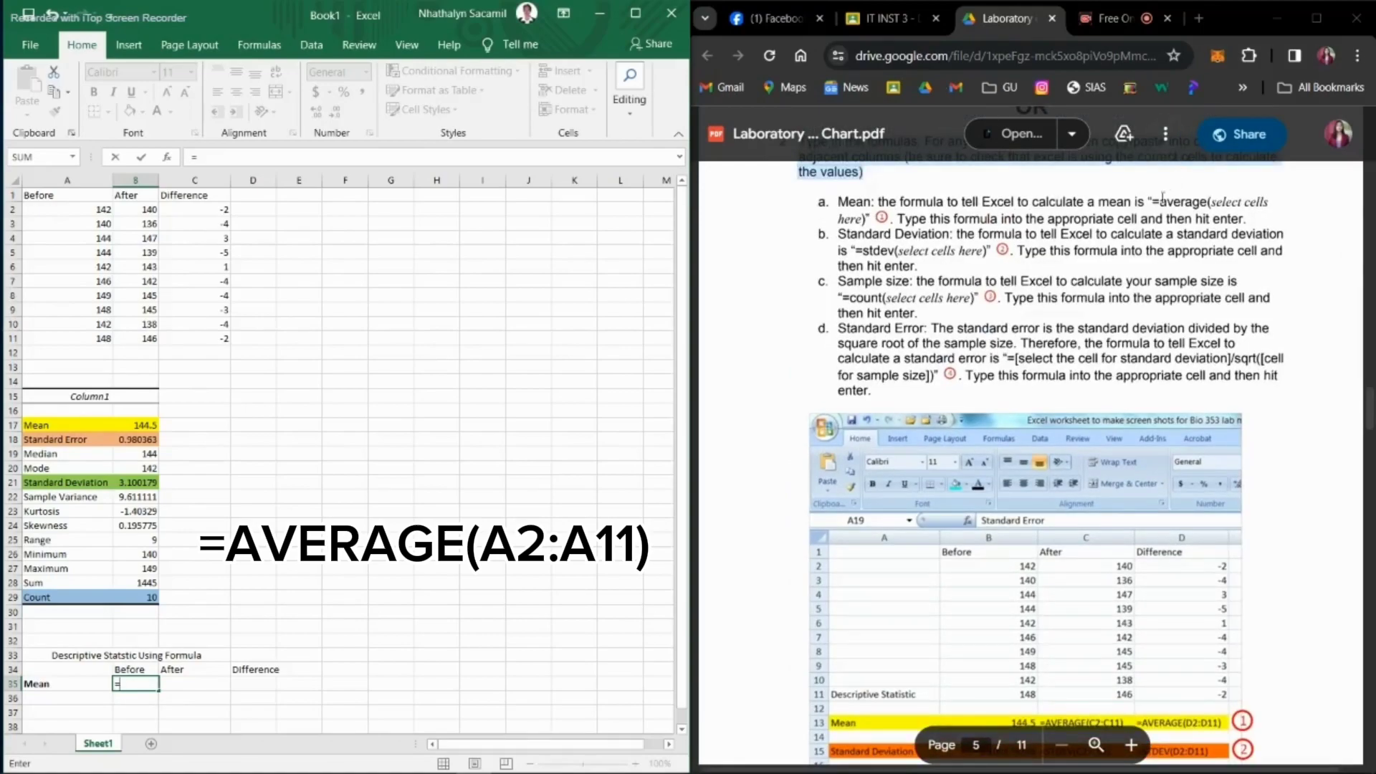
click(123, 684)
text(AVE)
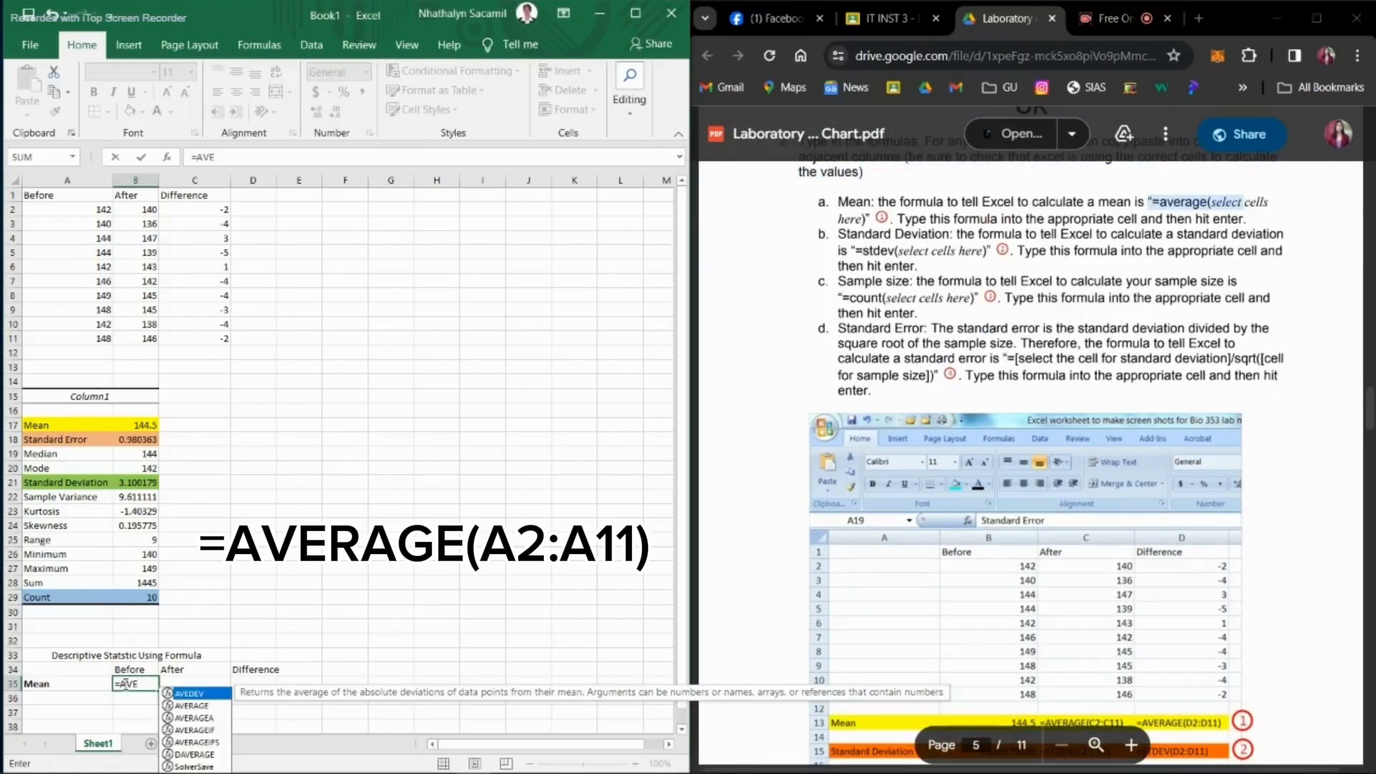
text(RAGE()
drag(98, 209, 101, 340)
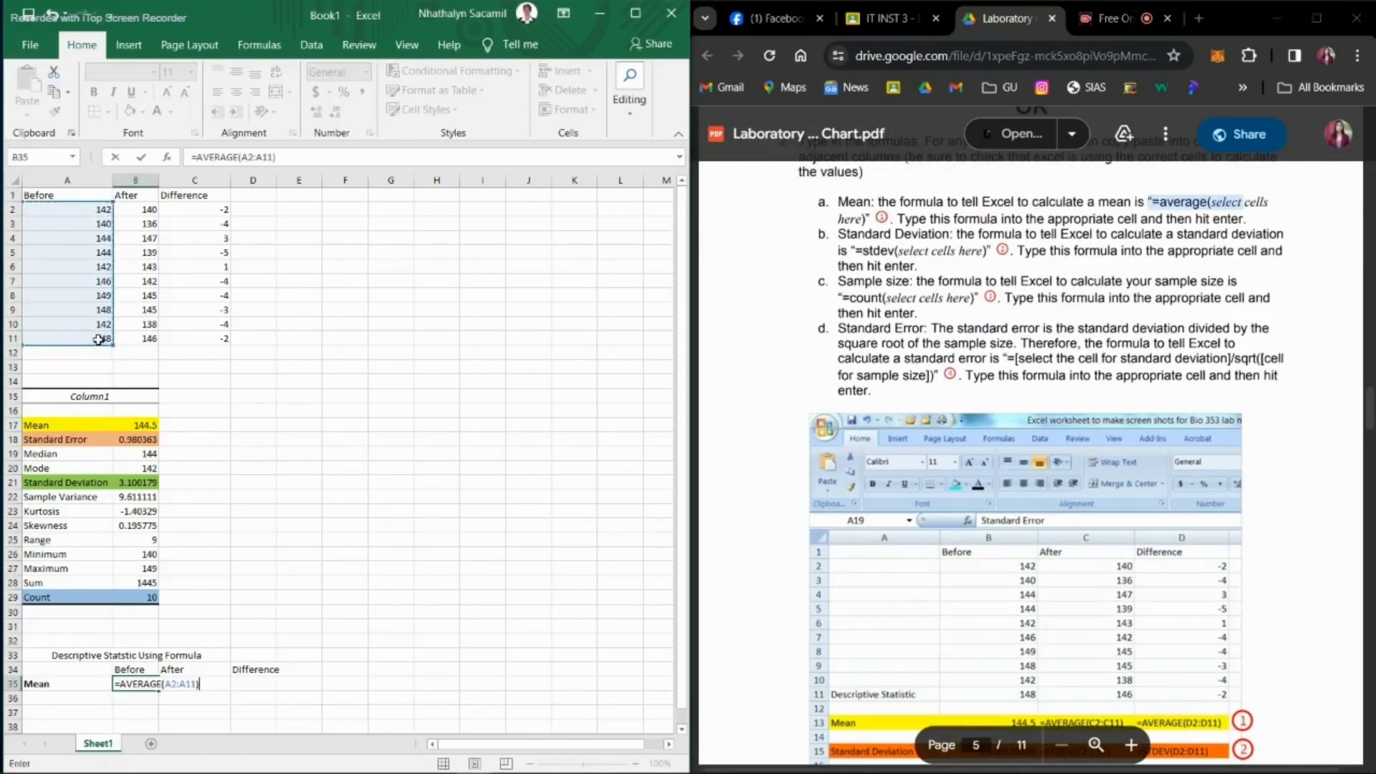
key(Return)
Step: Calculate the mean of the After data in C35 with =AVERAGE(B2:B11)
click(192, 684)
text(=AVERAGE()
drag(138, 209, 134, 335)
key(Return)
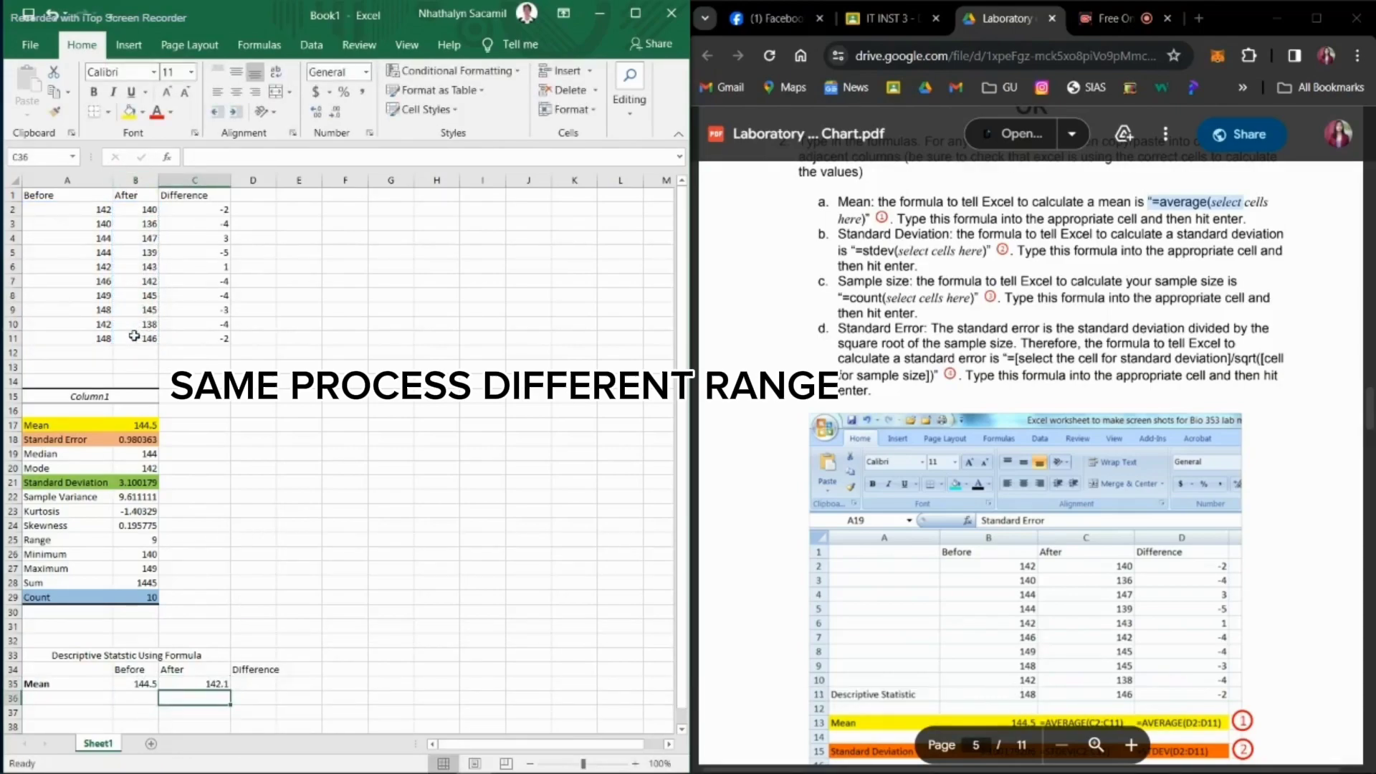
Step: Calculate the mean of the Difference data in D35 with =AVERAGE(C2:C11)
click(260, 684)
text(=AVERAGE()
drag(203, 210, 202, 337)
text())
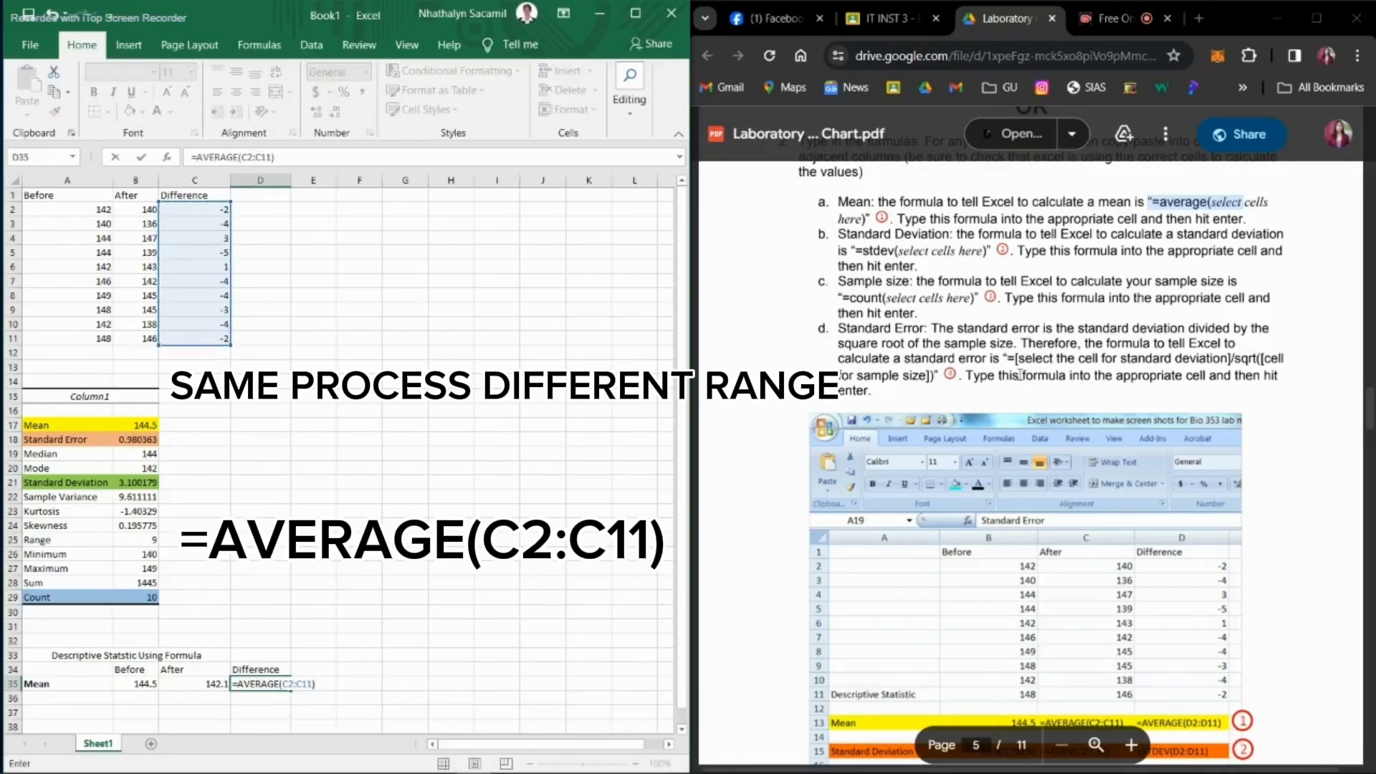
key(Return)
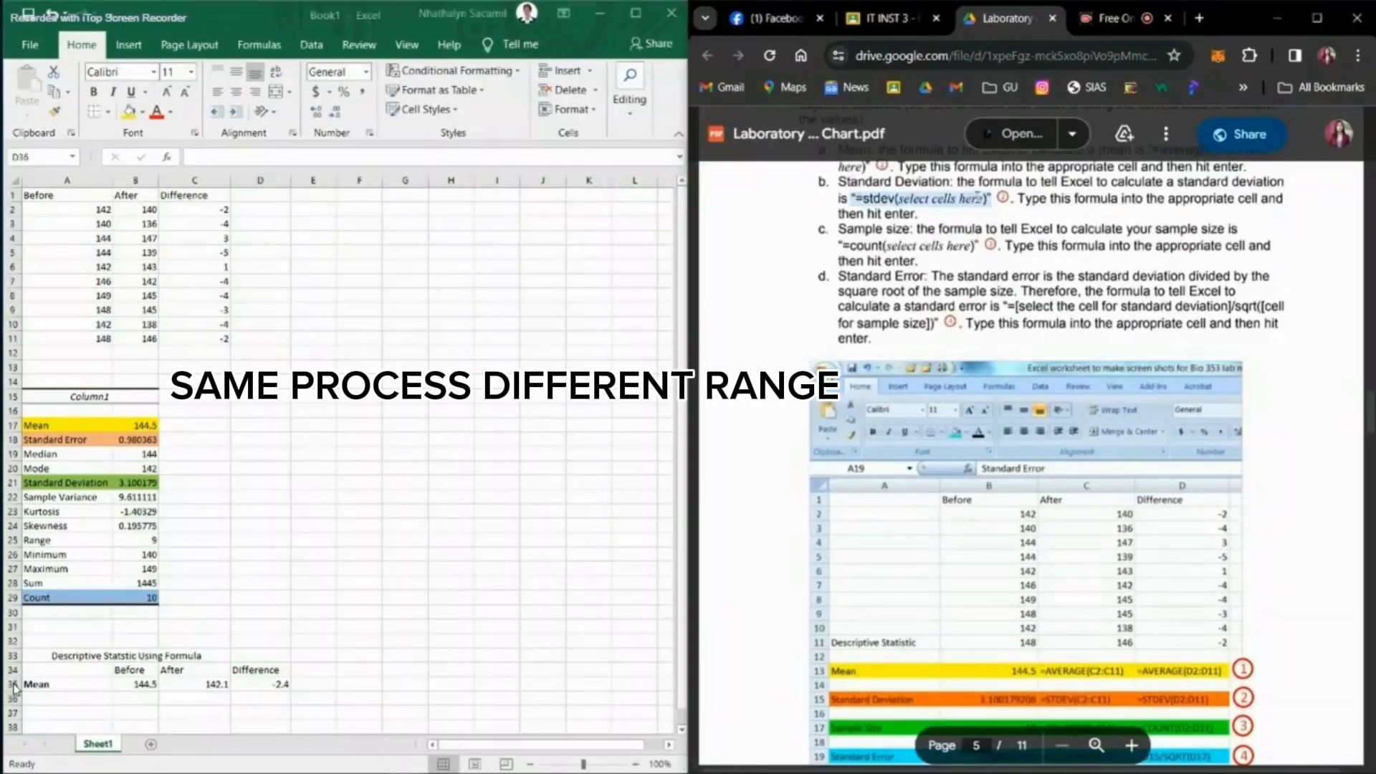
Step: Enter the bold label "Standard Deviation" in A36 and calculate the Before value in B36 with =STDEV(A2:A11)
click(45, 698)
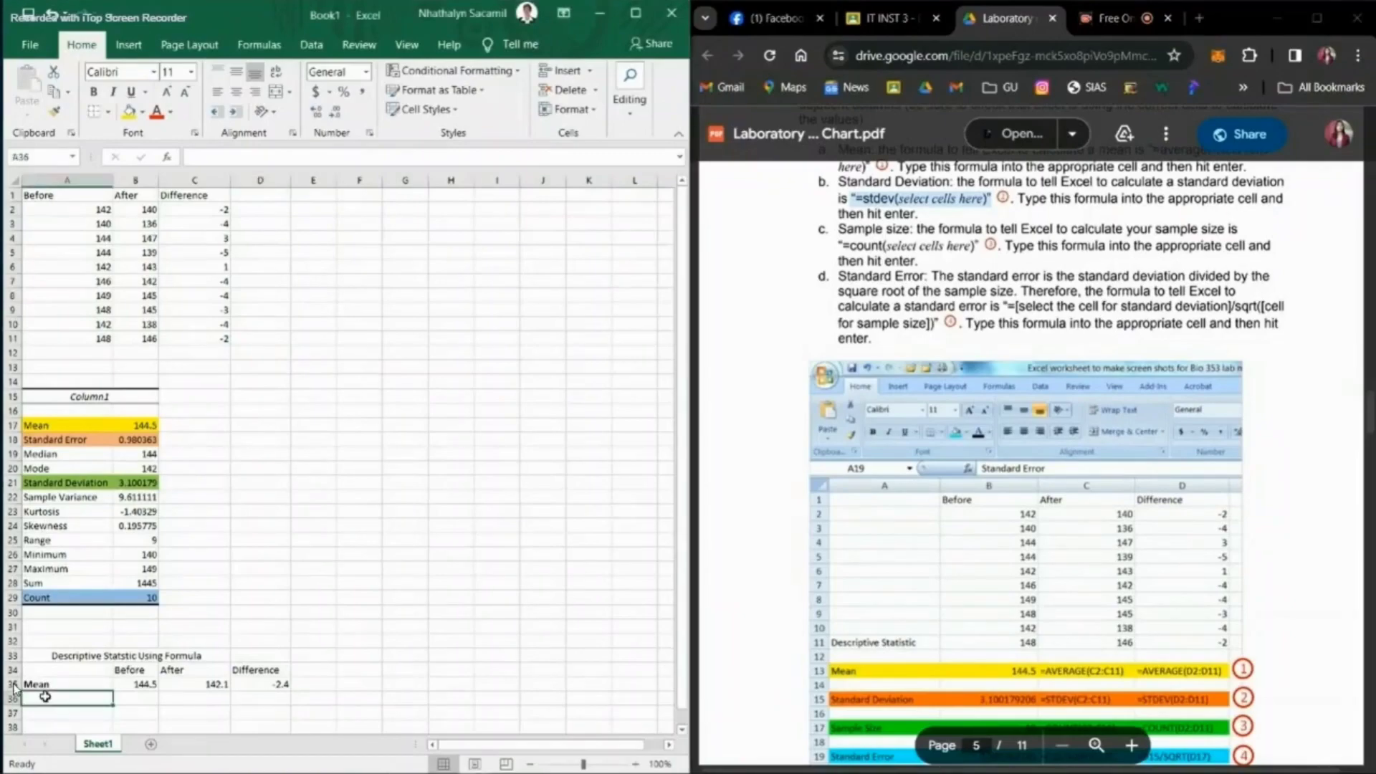
text(STtandard Deviation)
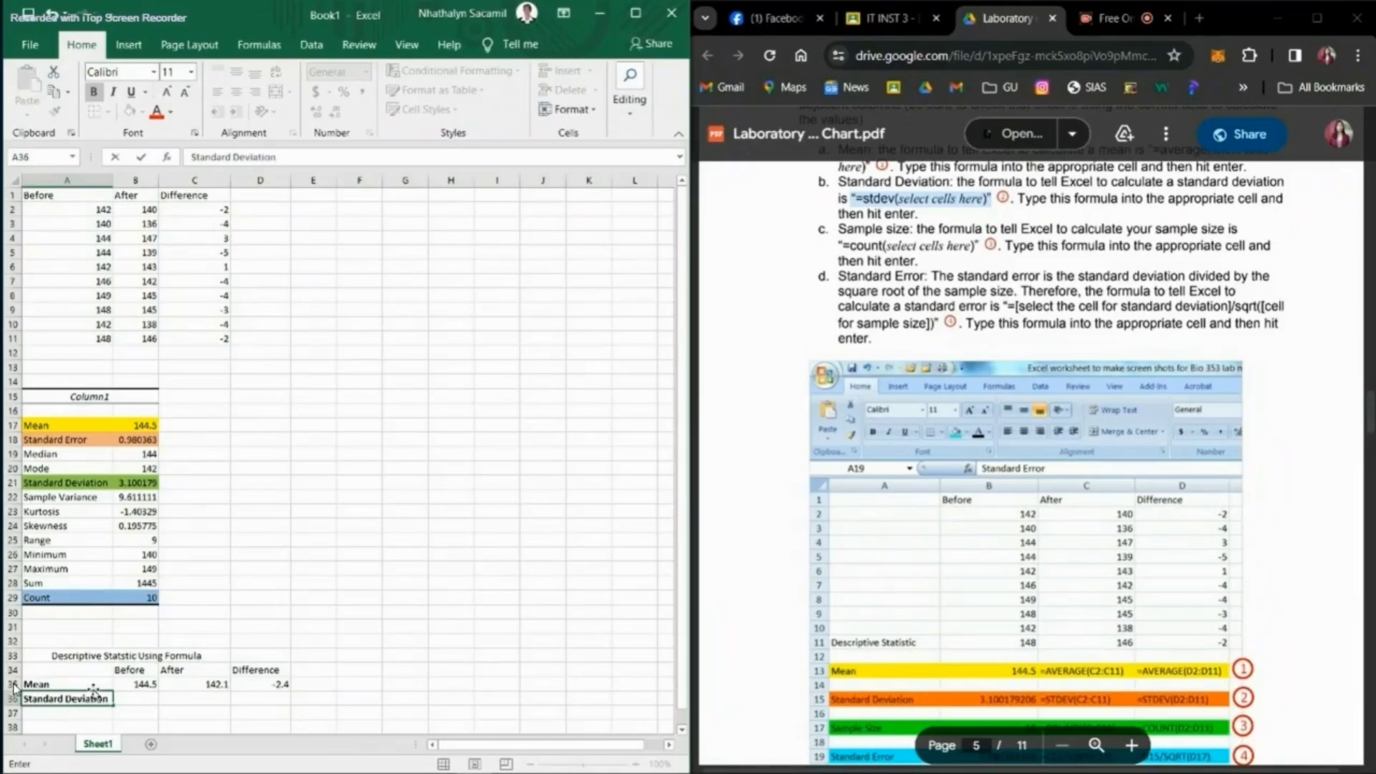
click(148, 697)
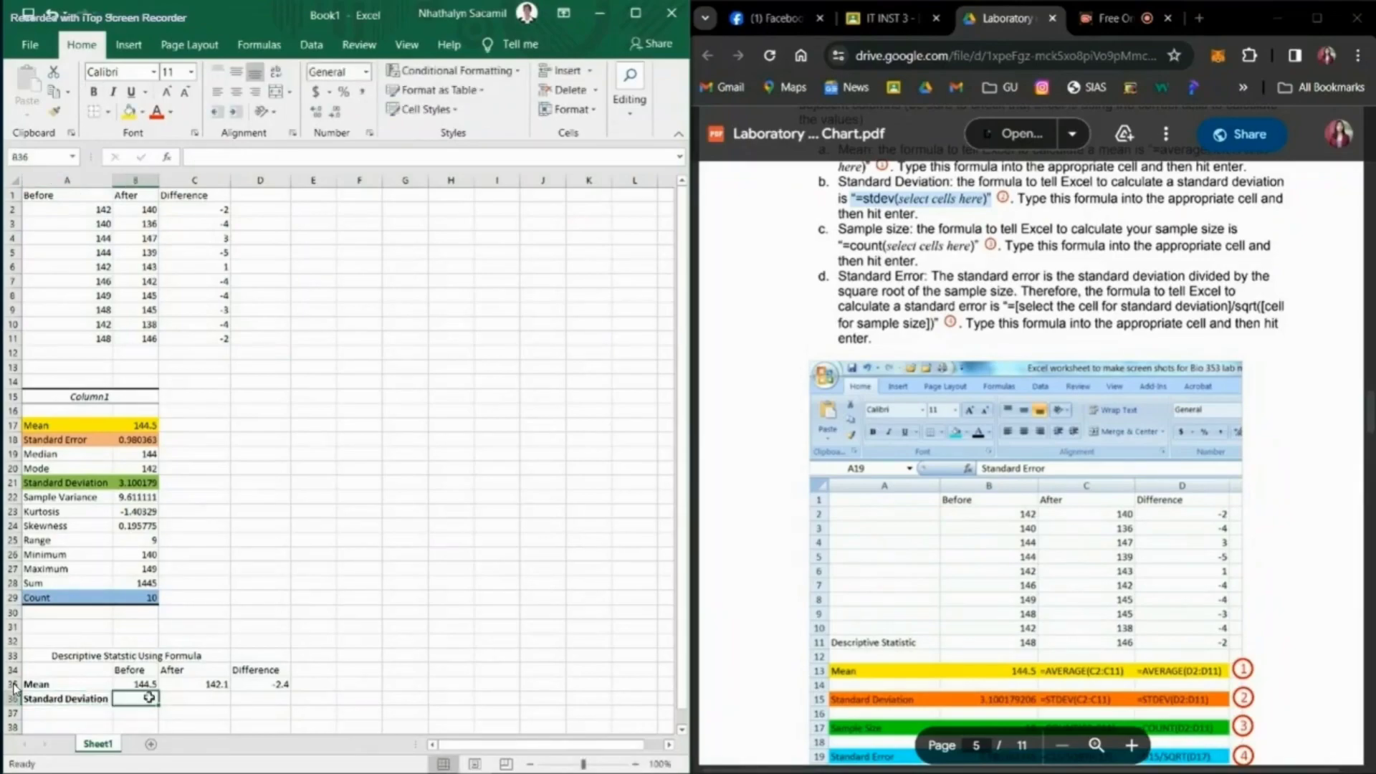
text(=ST)
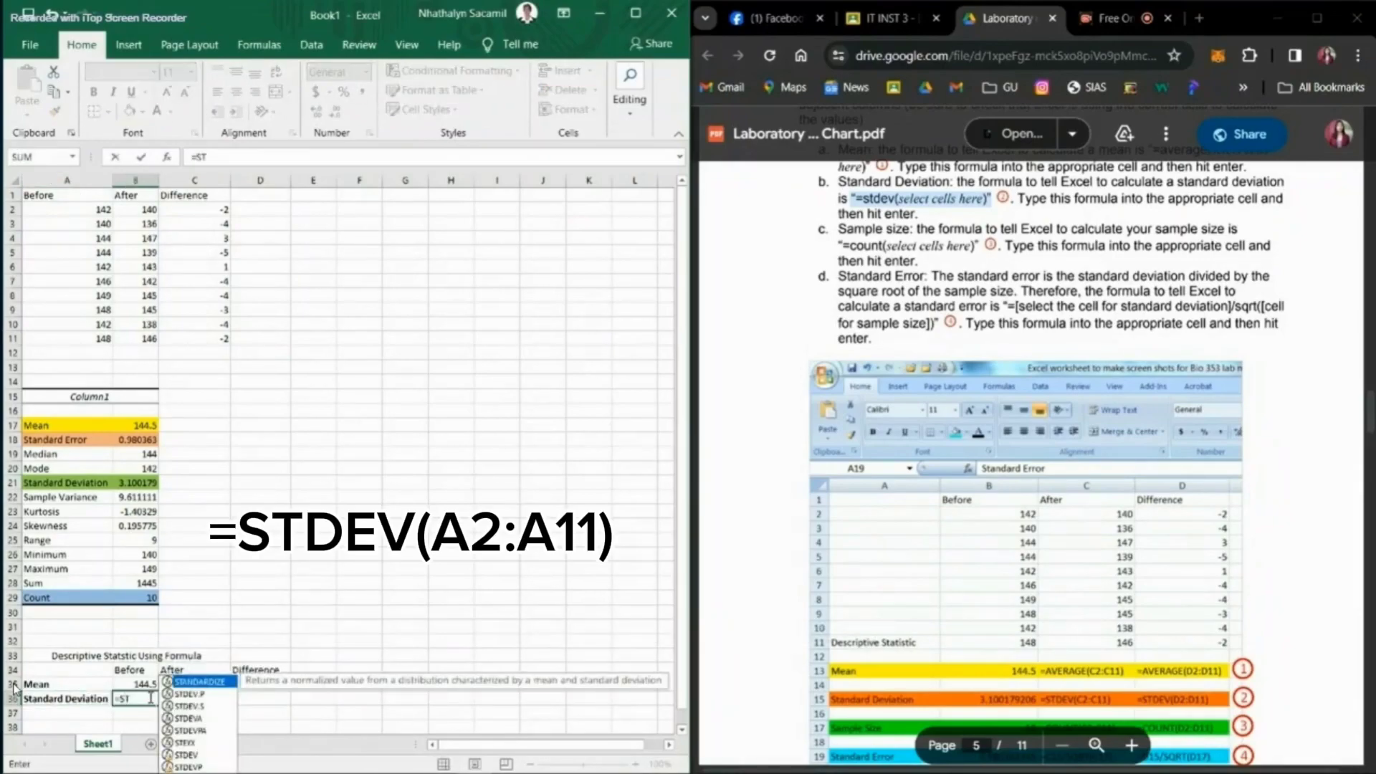
text(DEV()
drag(79, 209, 77, 339)
key(Return)
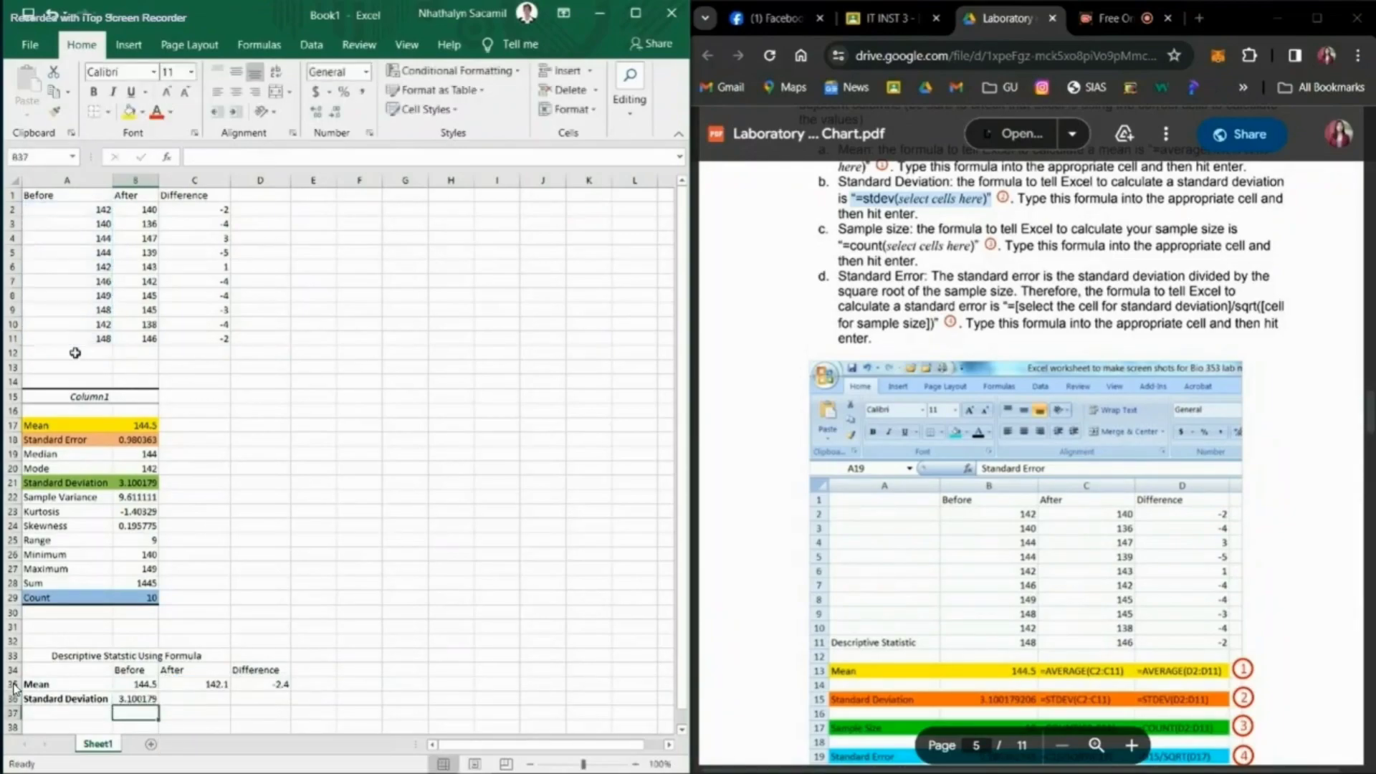
Step: Calculate the standard deviation of the After data in C36 with =STDEV(B2:B11)
click(176, 701)
text(=STDEV()
drag(140, 210, 141, 332)
text())
key(Return)
Step: Calculate the standard deviation of the Difference data in D36 with =STDEV(C2:C11)
click(253, 701)
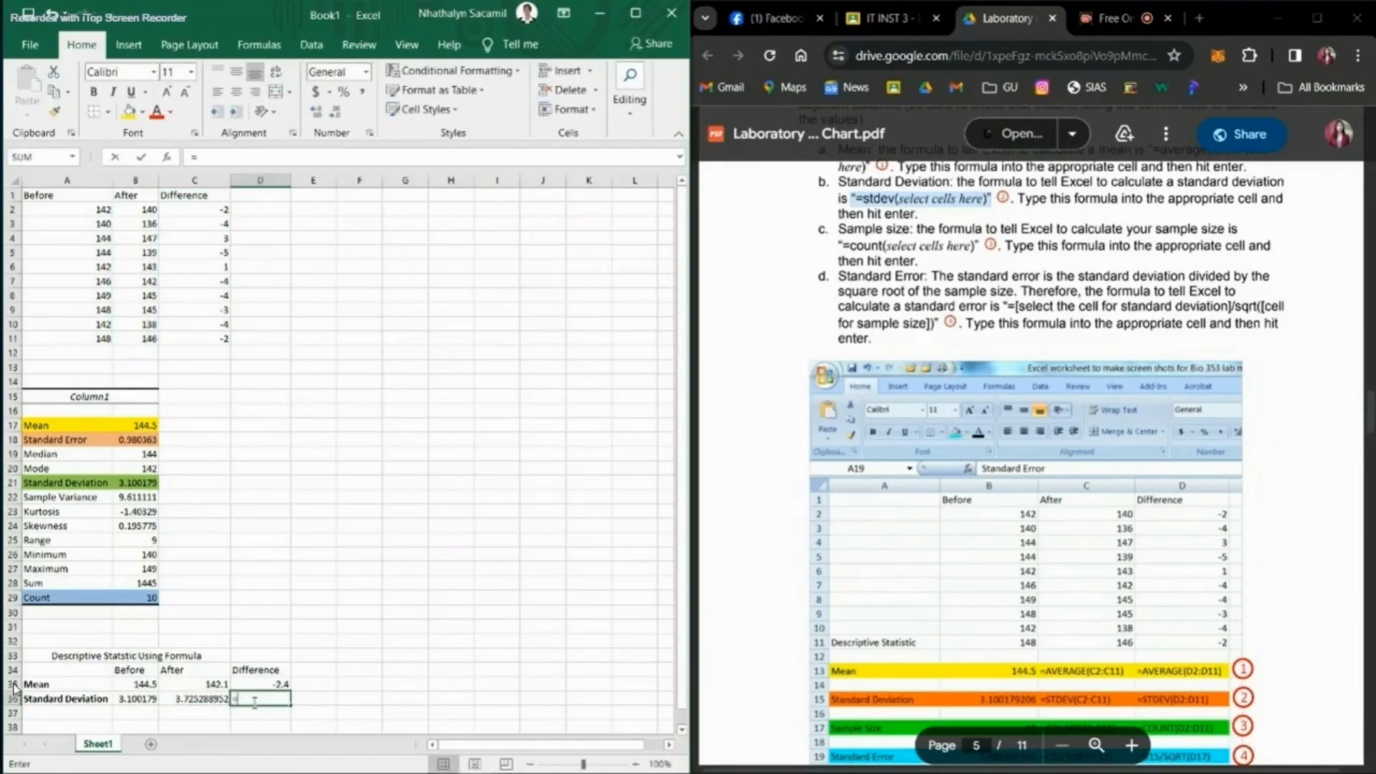
text(=STDEV()
drag(193, 209, 200, 339)
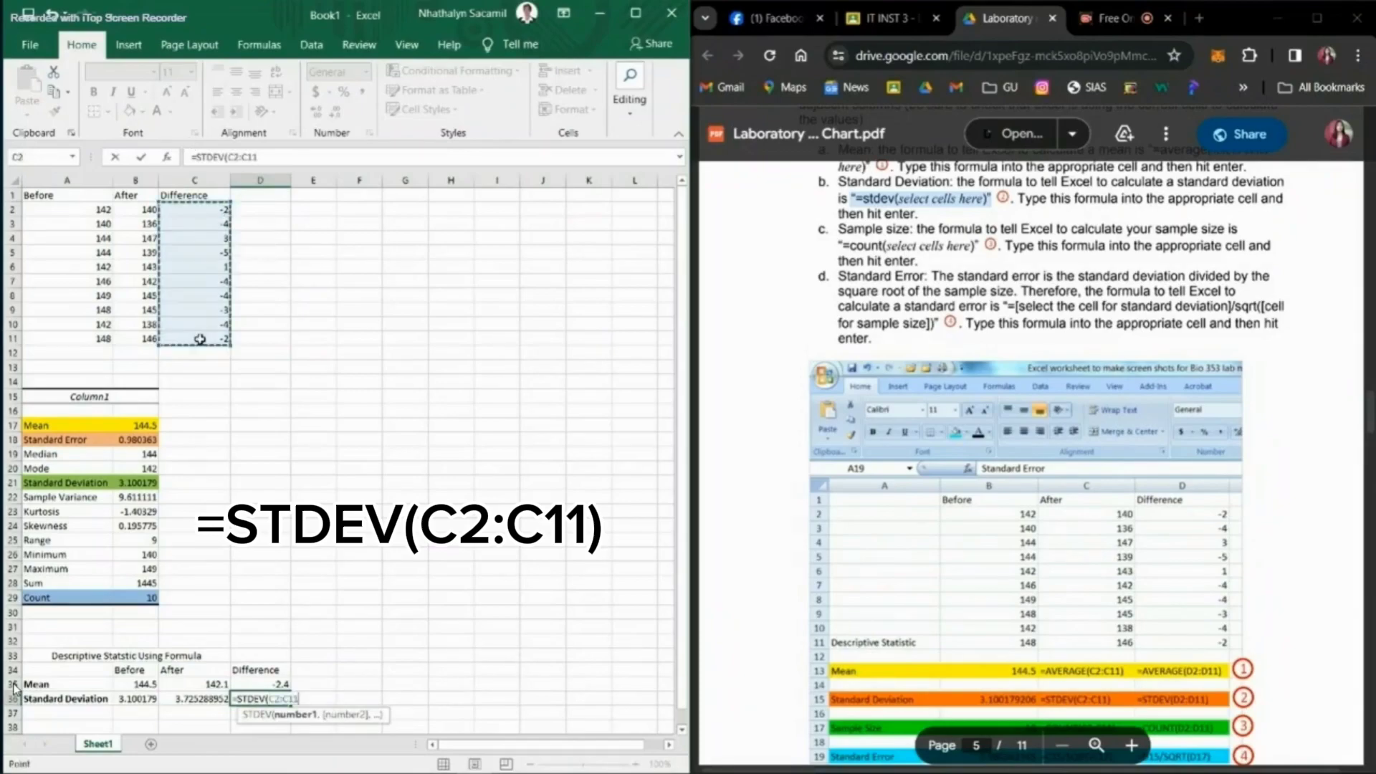
key(Return)
Step: Enter the bold label "Sample Size" in A37
scroll(848, 244, down, 1)
click(848, 224)
scroll(848, 224, down, 1)
click(33, 710)
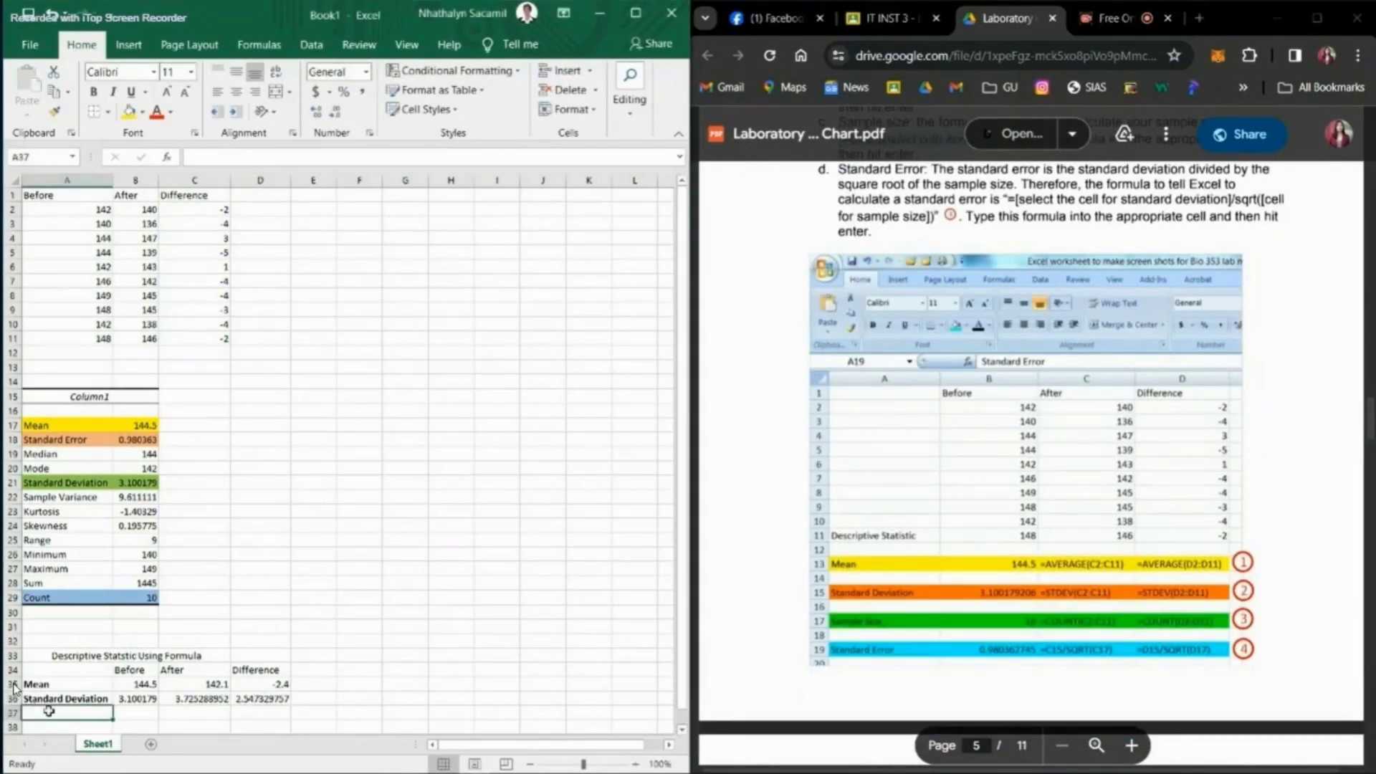
double_click(49, 711)
key(ctrl+b)
text(Sample)
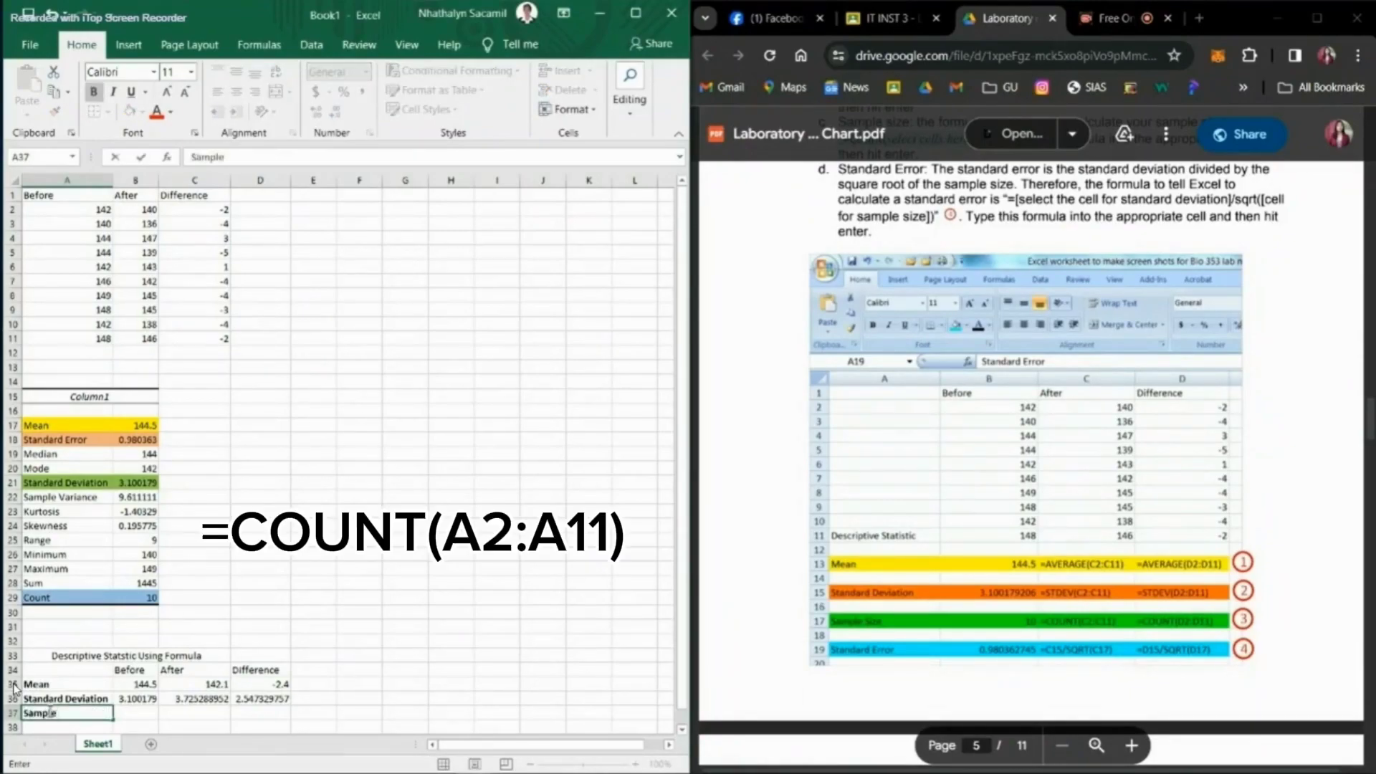
text( Size)
key(Return)
Step: Calculate the sample size of the Before data in B37 with =COUNT(A2:A11)
scroll(919, 287, up, 2)
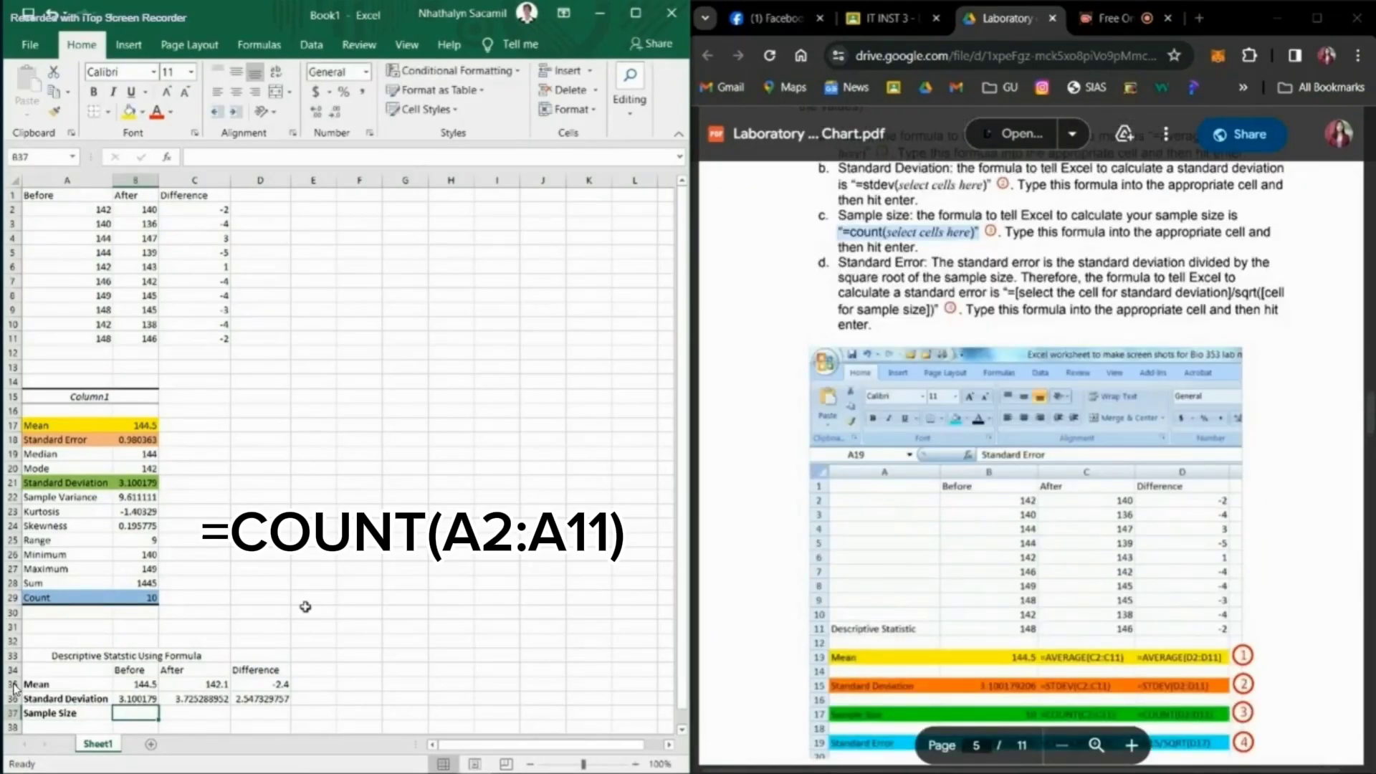
text(=COUNT()
drag(80, 210, 80, 337)
key(Tab)
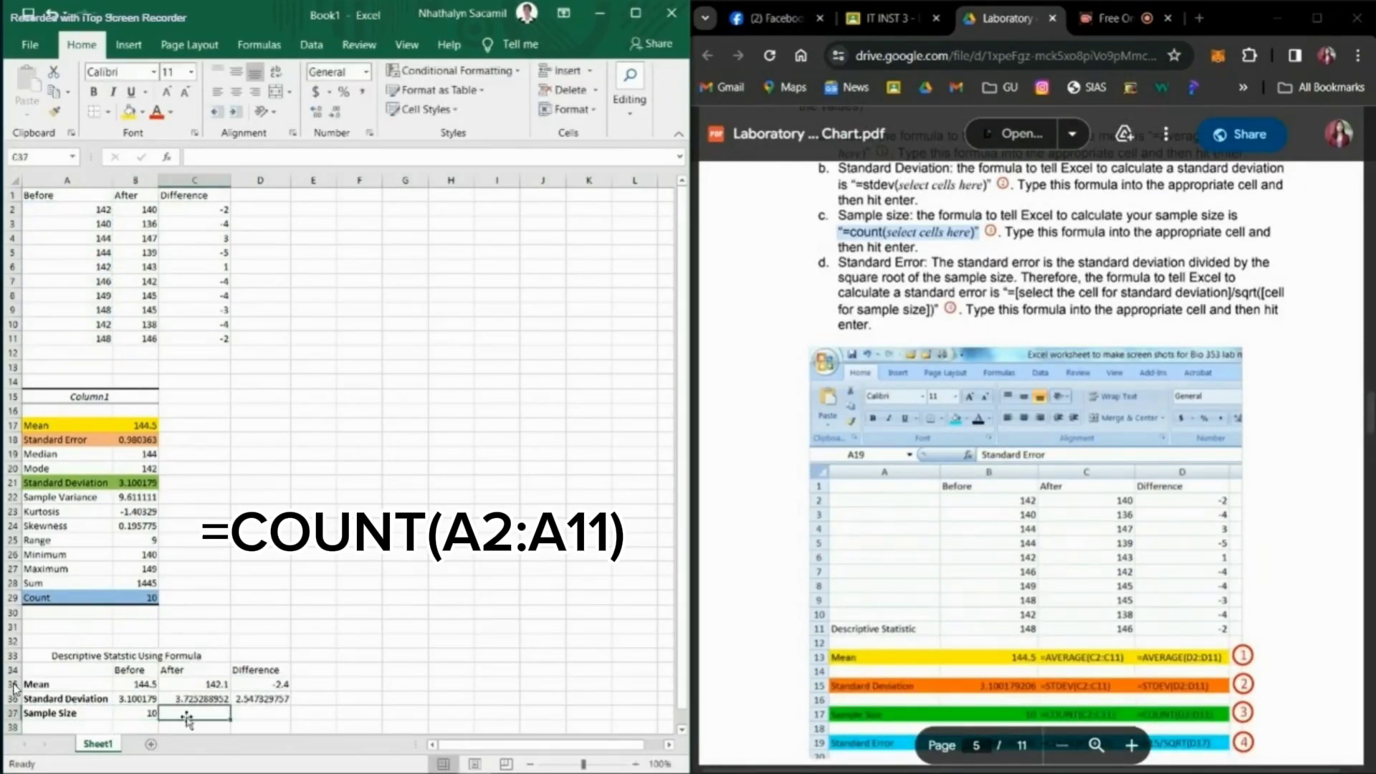
Step: Calculate the sample size of the After data in C37 with =COUNT(B2:B11)
text(=COUNT()
drag(141, 209, 141, 338)
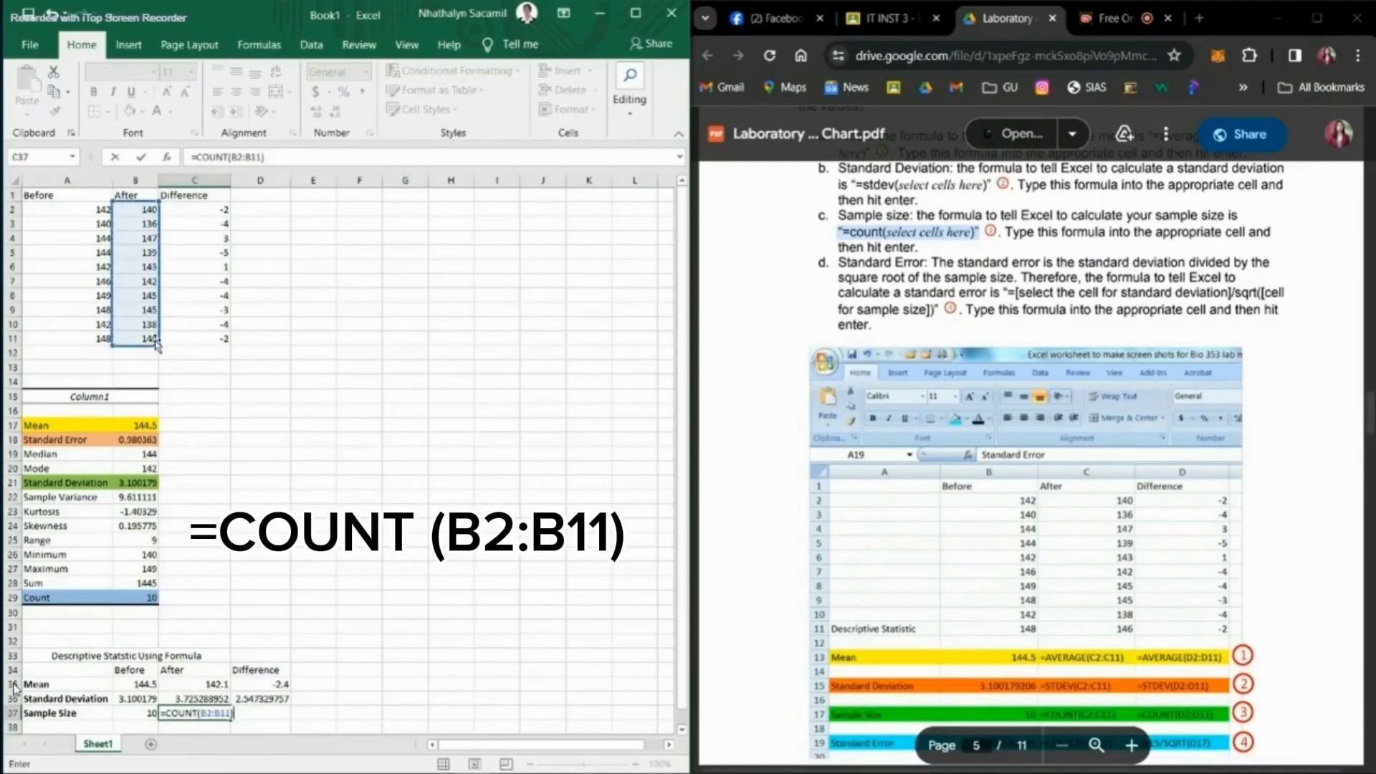
key(Return)
click(216, 714)
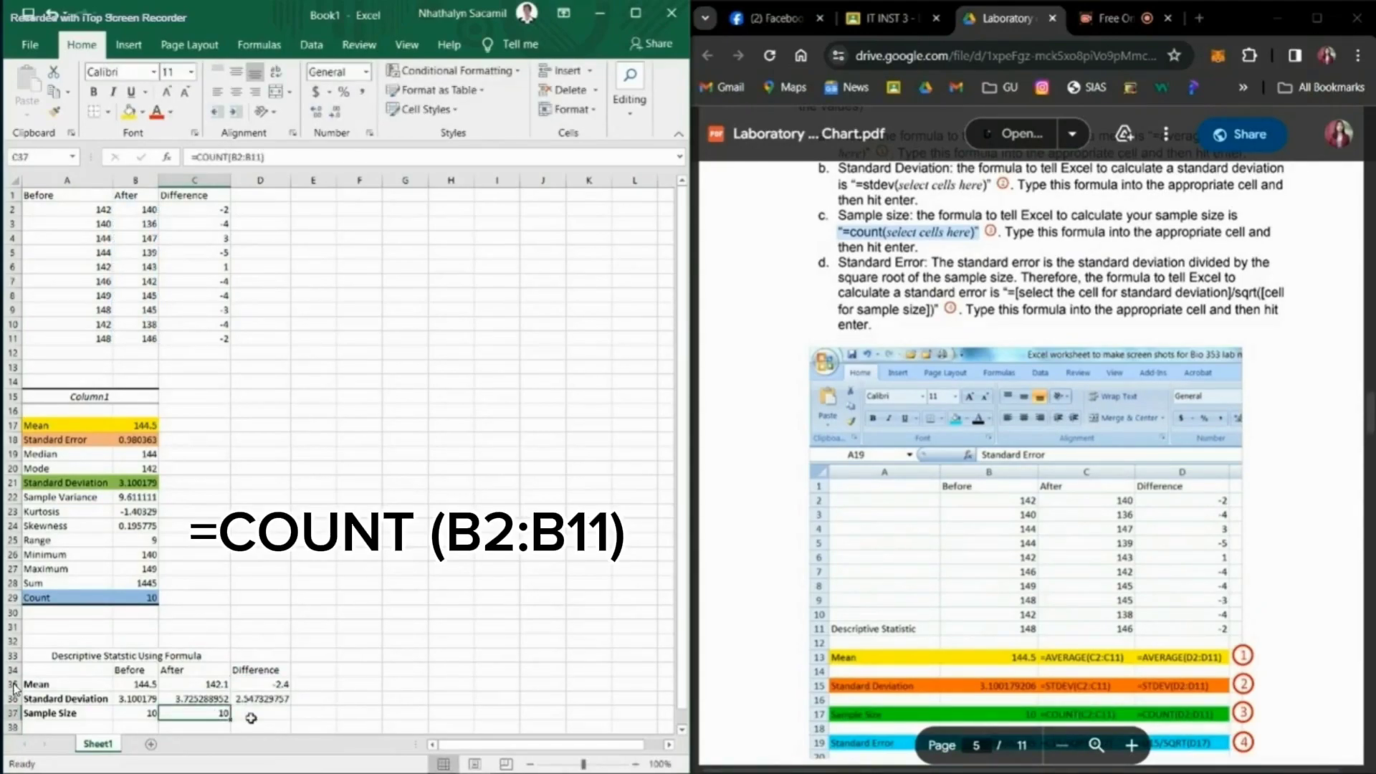
Step: Calculate the sample size of the Difference data in D37 with =COUNT(C2:C11)
click(251, 717)
text(=COUNT()
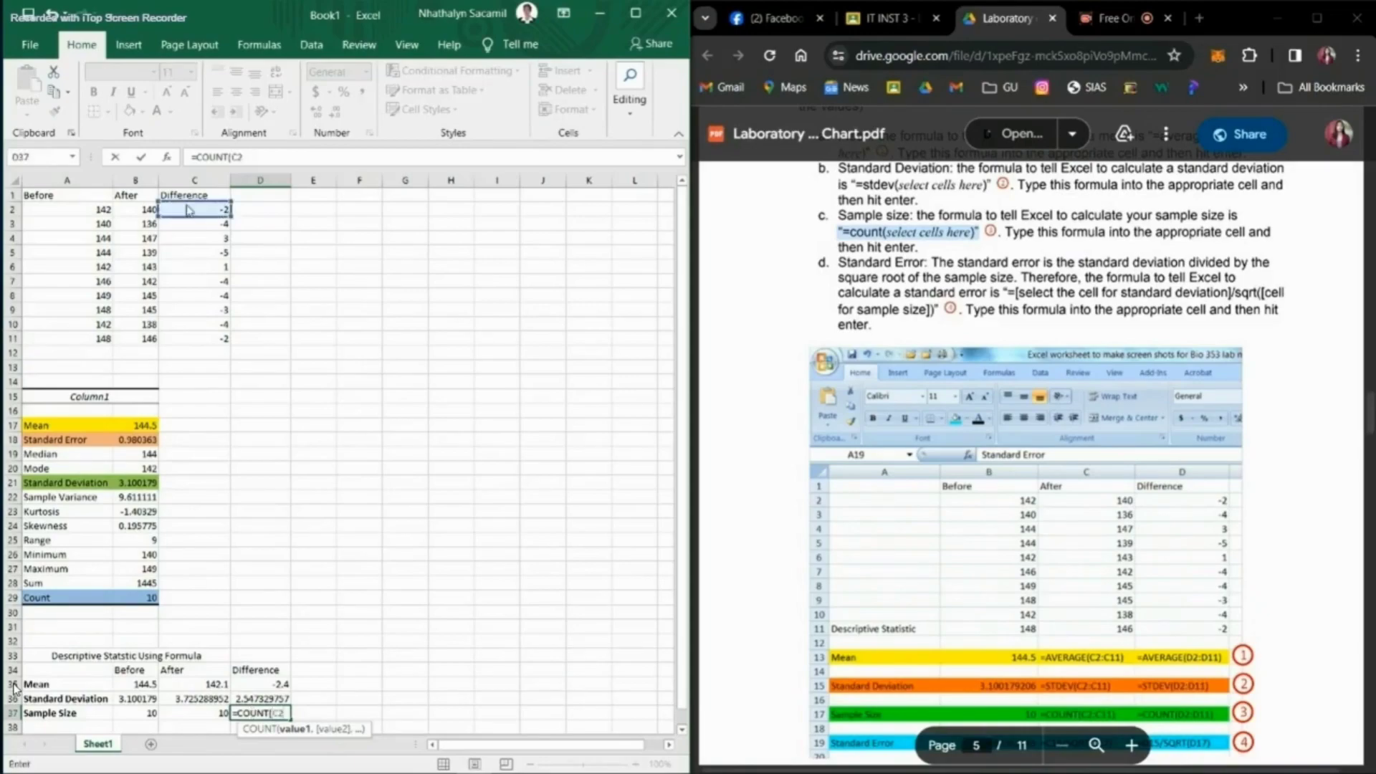
drag(188, 209, 204, 336)
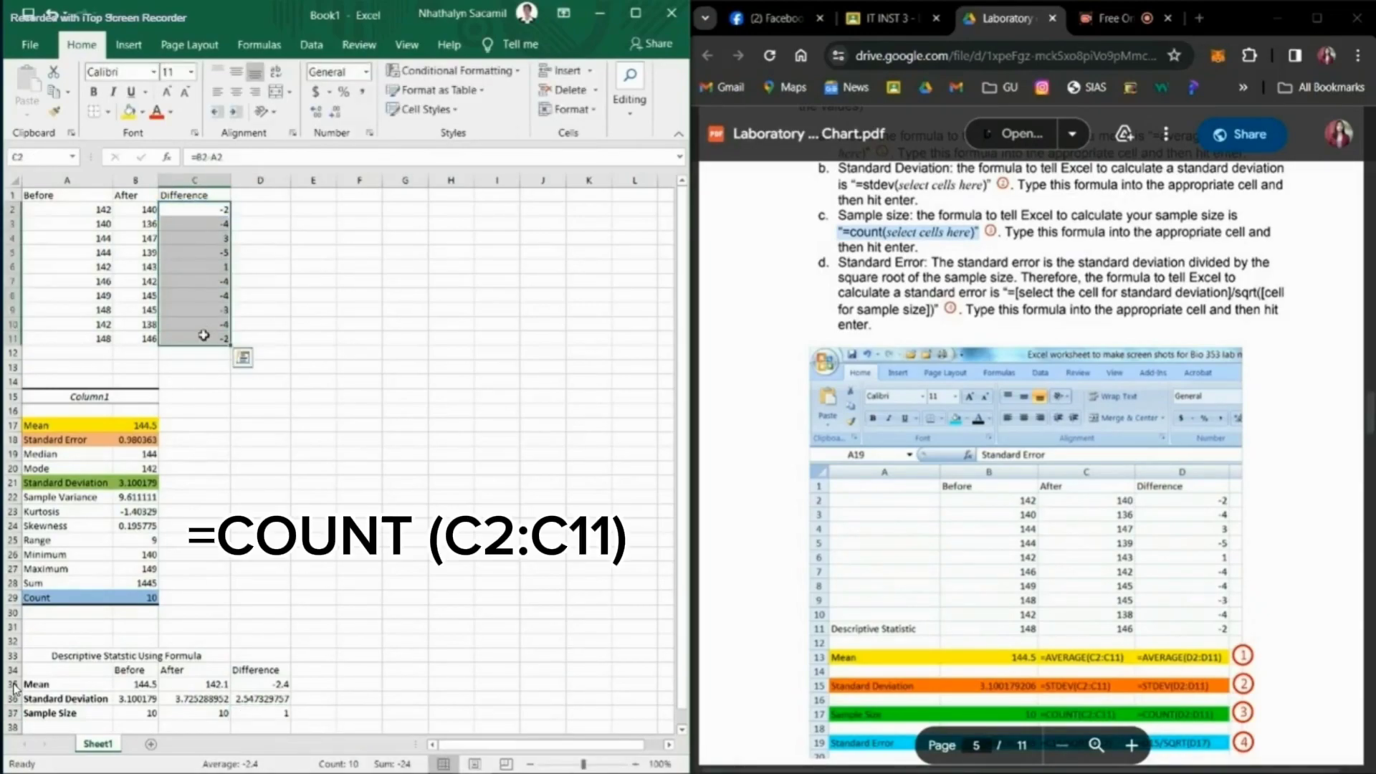
click(282, 717)
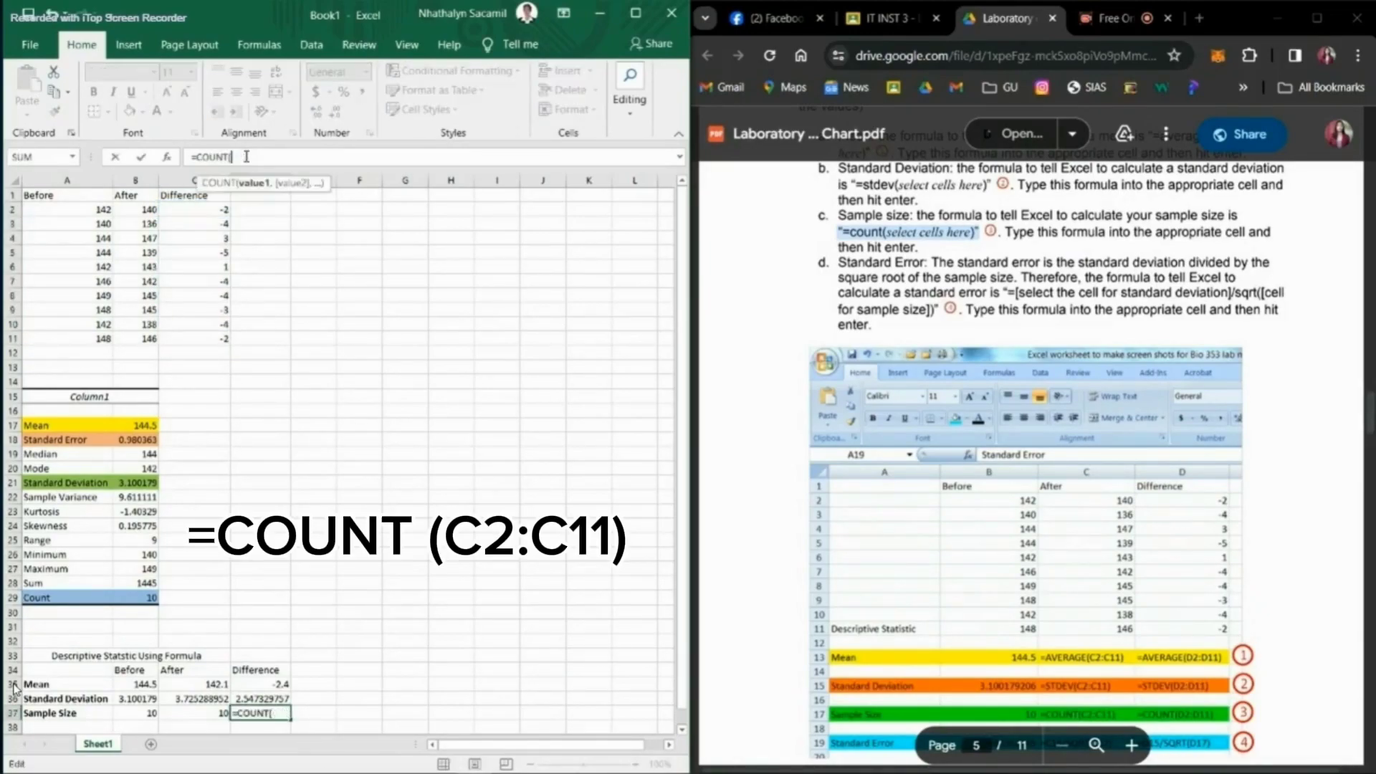
drag(211, 209, 211, 337)
key(Return)
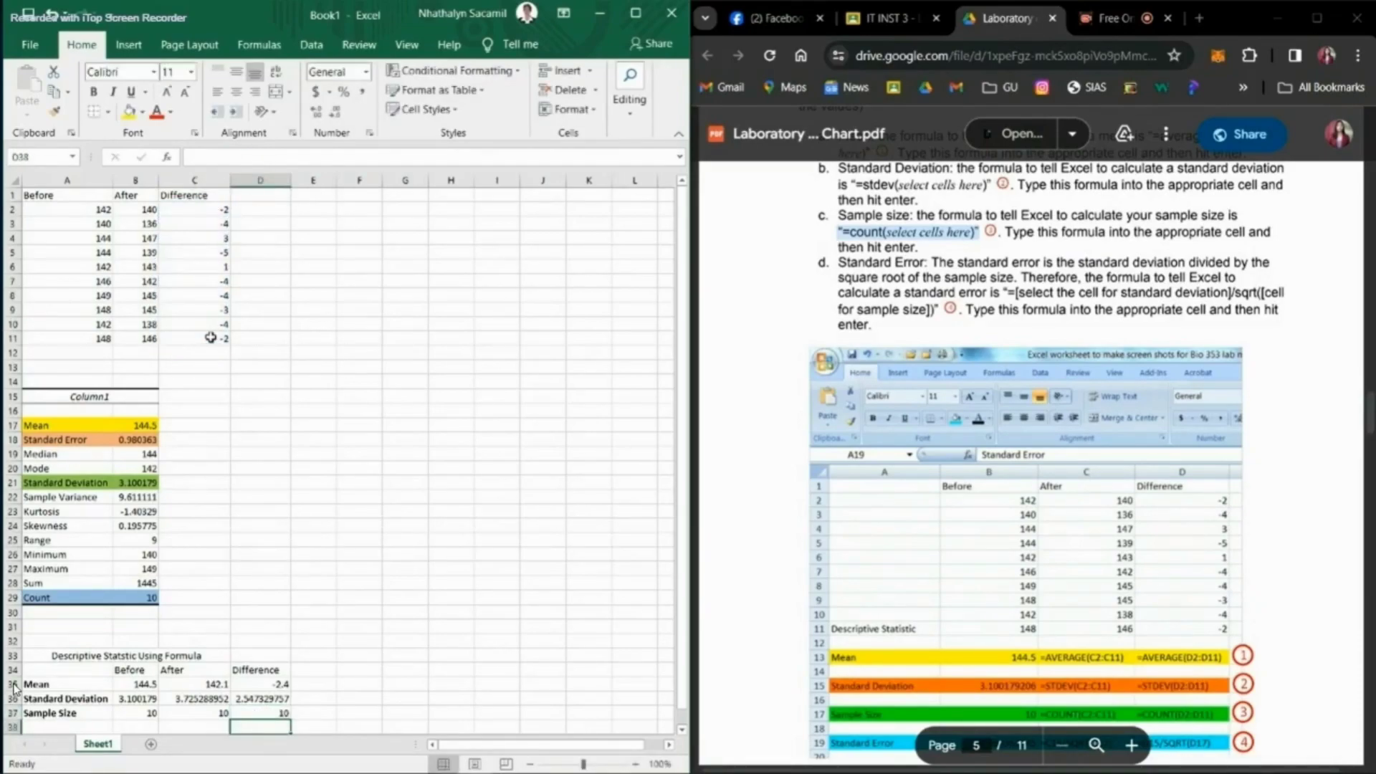
Step: Enter the bold label "Standard Error" in A38
scroll(211, 338, down, 2)
scroll(959, 463, down, 1)
drag(1004, 240, 1099, 240)
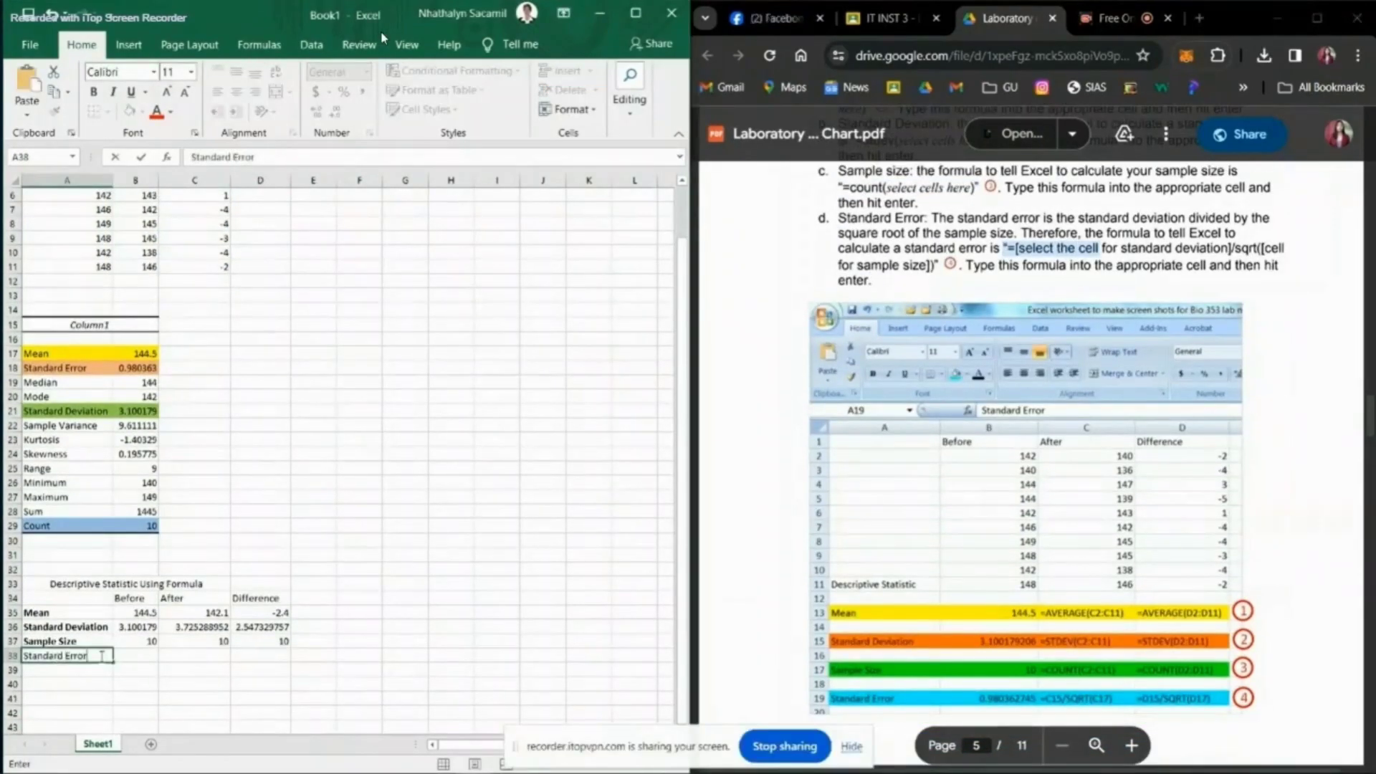
key(ctrl+b)
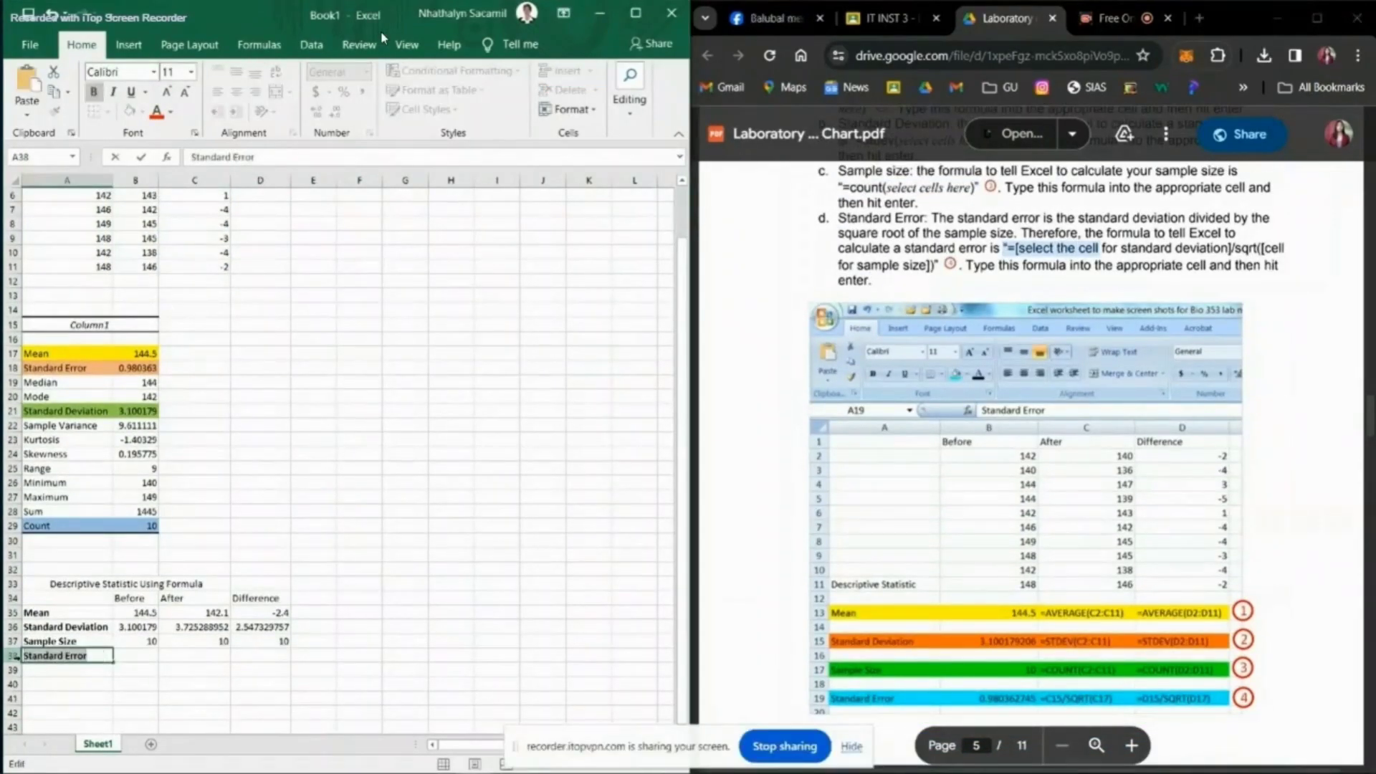
click(139, 658)
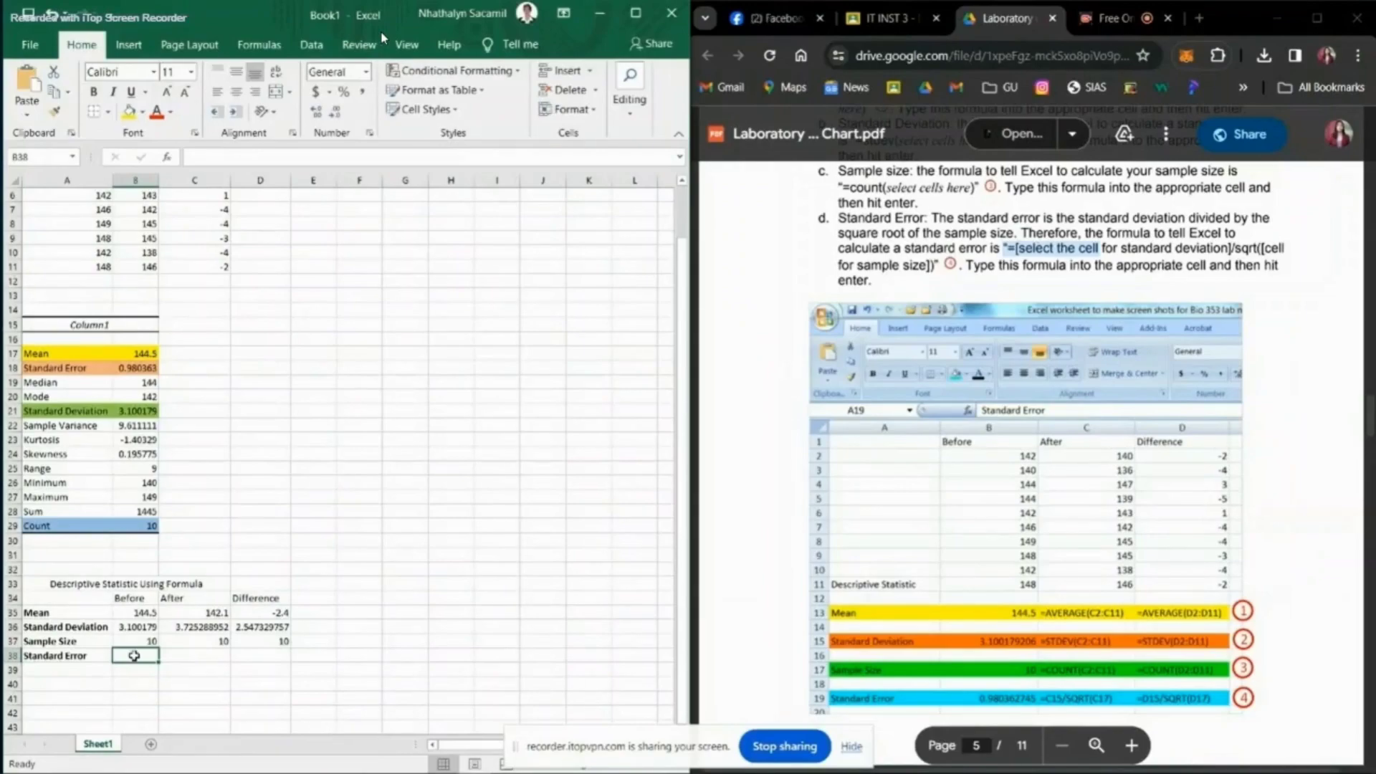
text(=)
key(Up)
key(Up)
text(/)
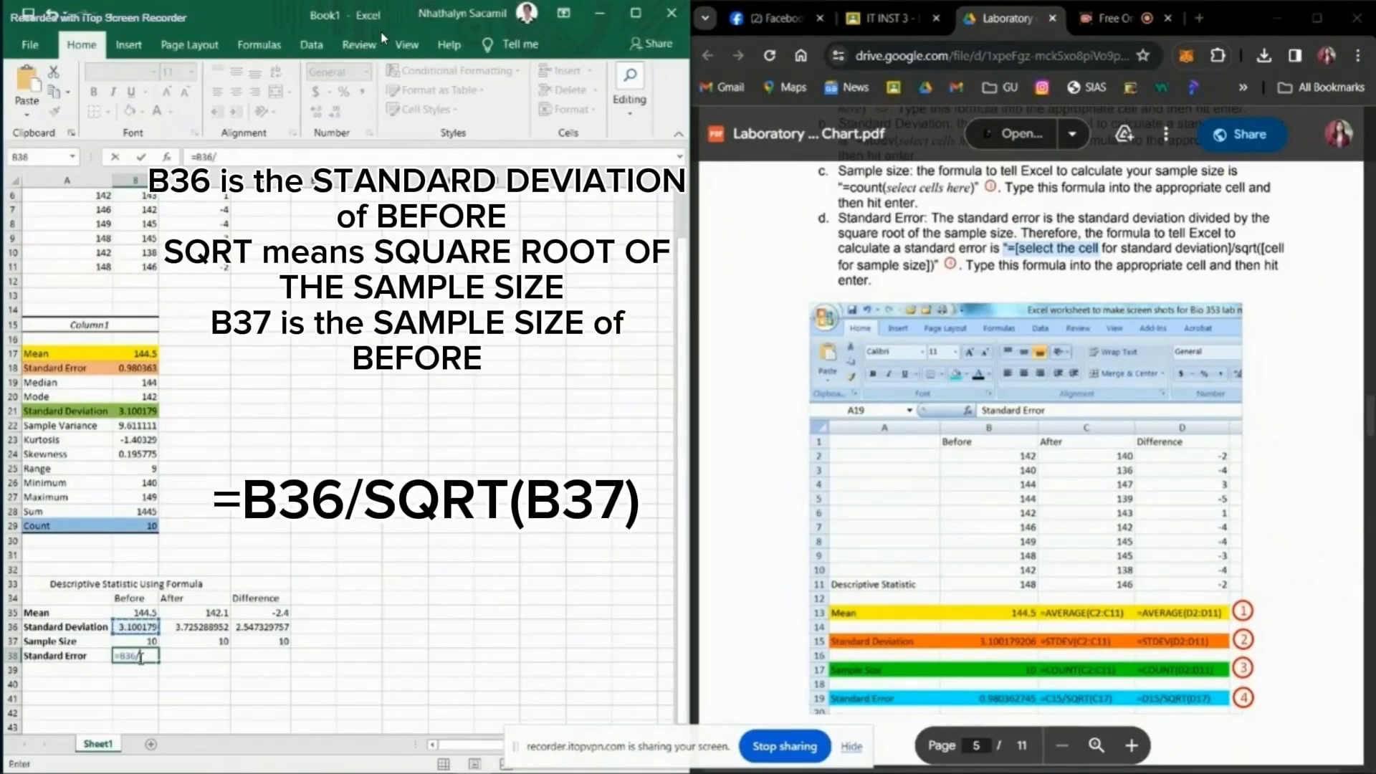
text(sqrt)
key(Return)
click(137, 657)
key(BackSpace)
Step: Calculate the standard error of the Before data in B38 with =B36/SQRT(B37)
text(=)
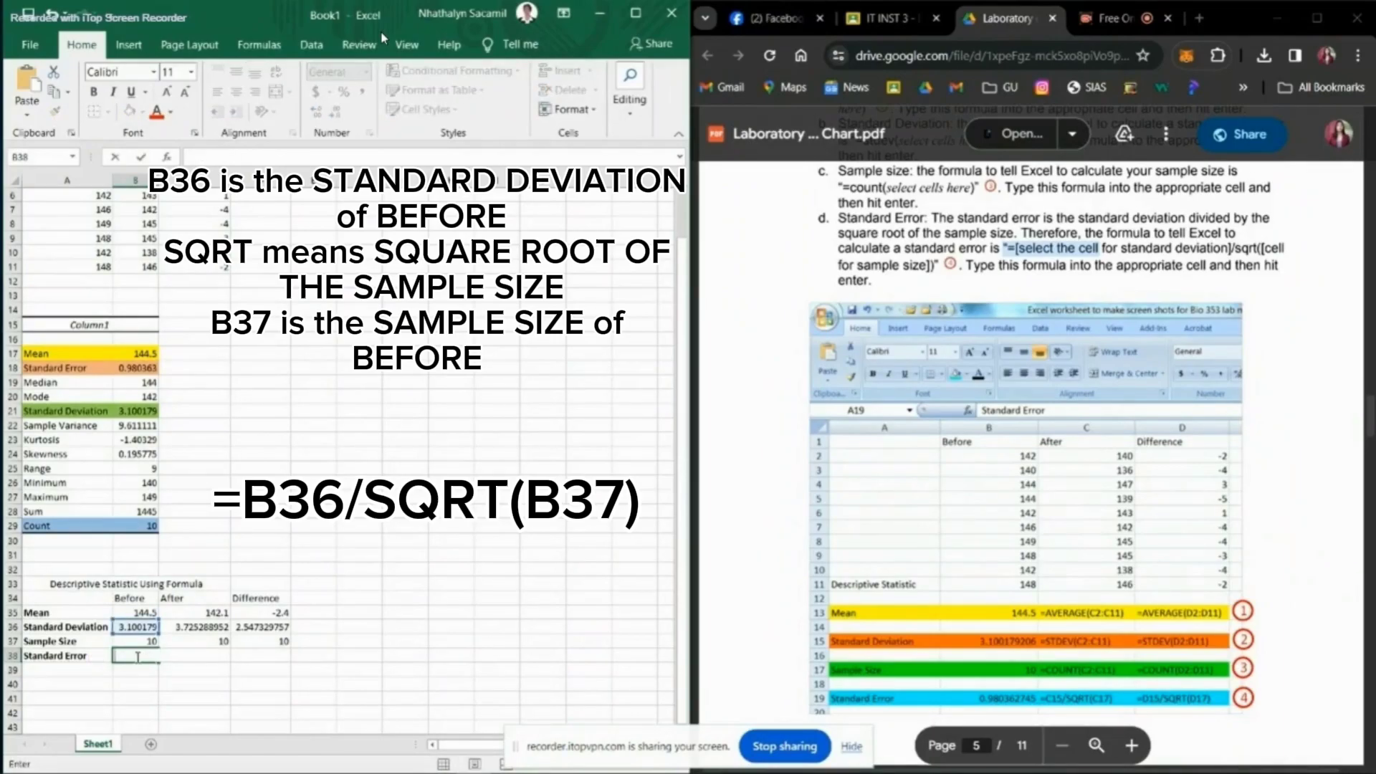
key(Up)
key(Up)
text(/SQRT()
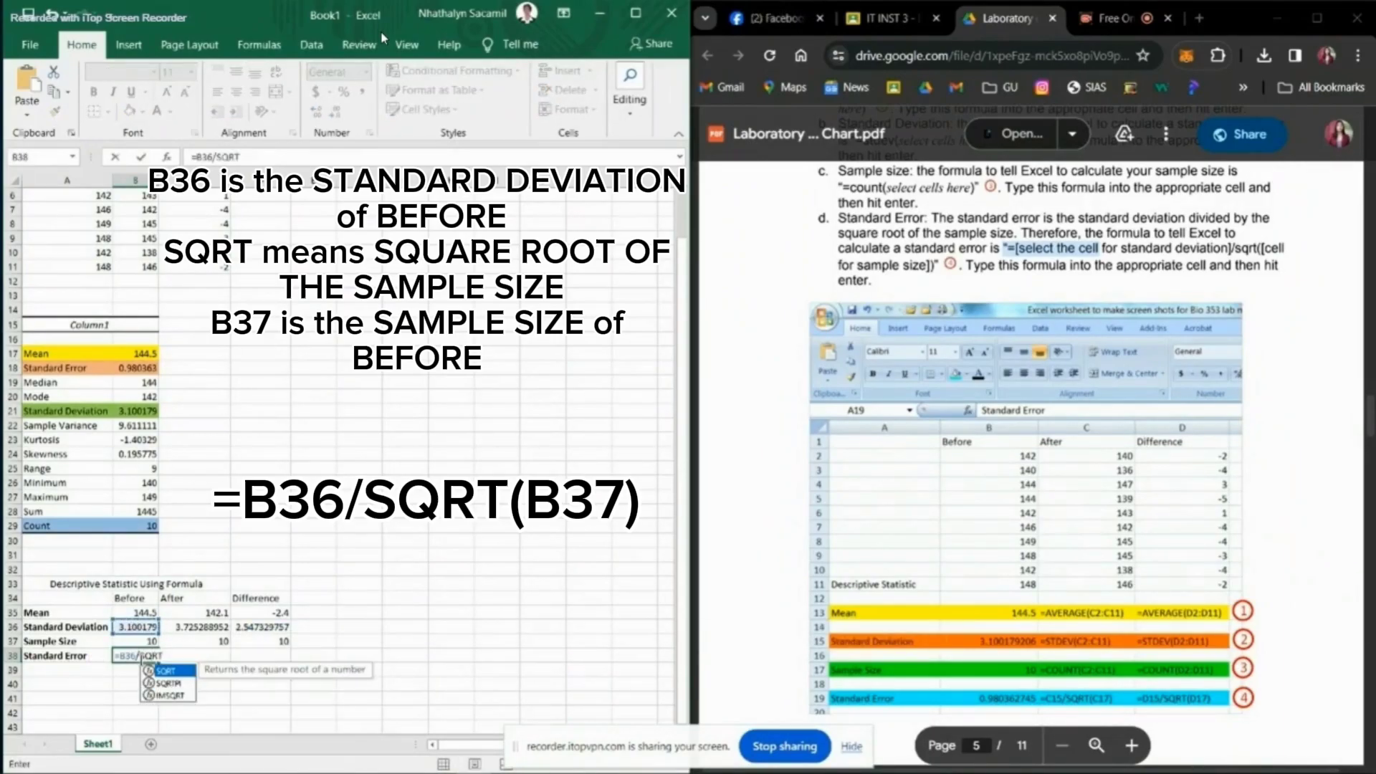
click(145, 640)
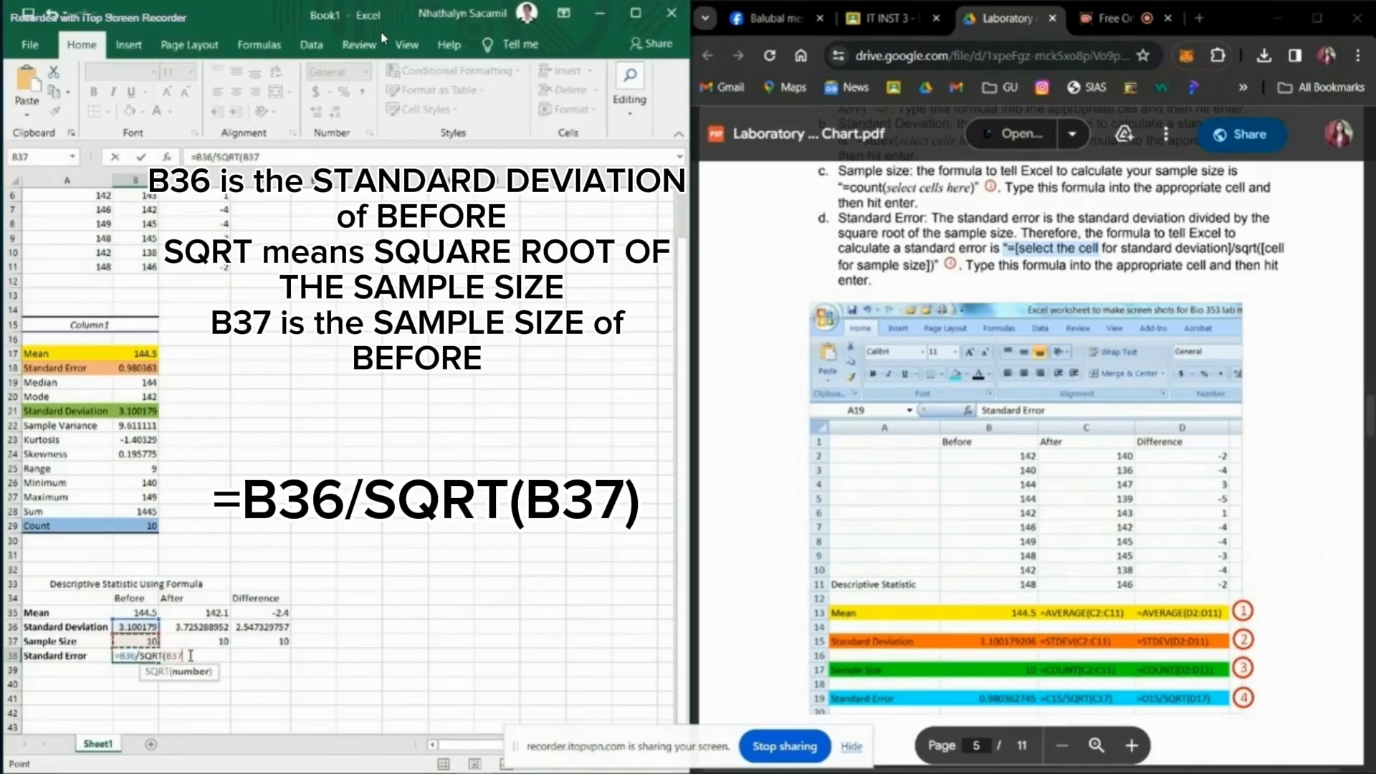
text())
key(Return)
Step: Calculate the standard error of the After data in C38 with =C36/SQRT(C37)
click(190, 657)
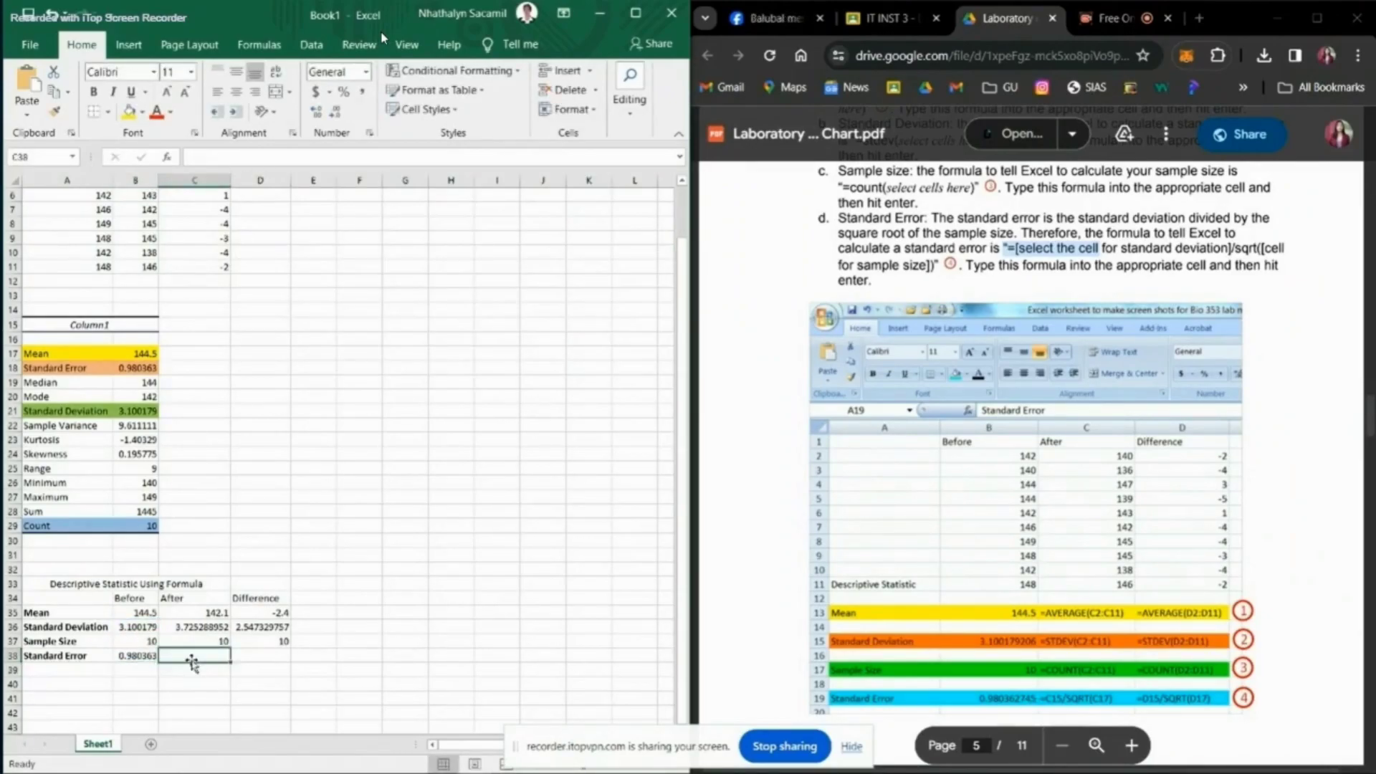
text(=)
click(208, 628)
text(/SQRT()
click(215, 641)
key(Tab)
Step: Calculate the standard error of the Difference data in D38 with =D36/SQRT(D37)
text(=)
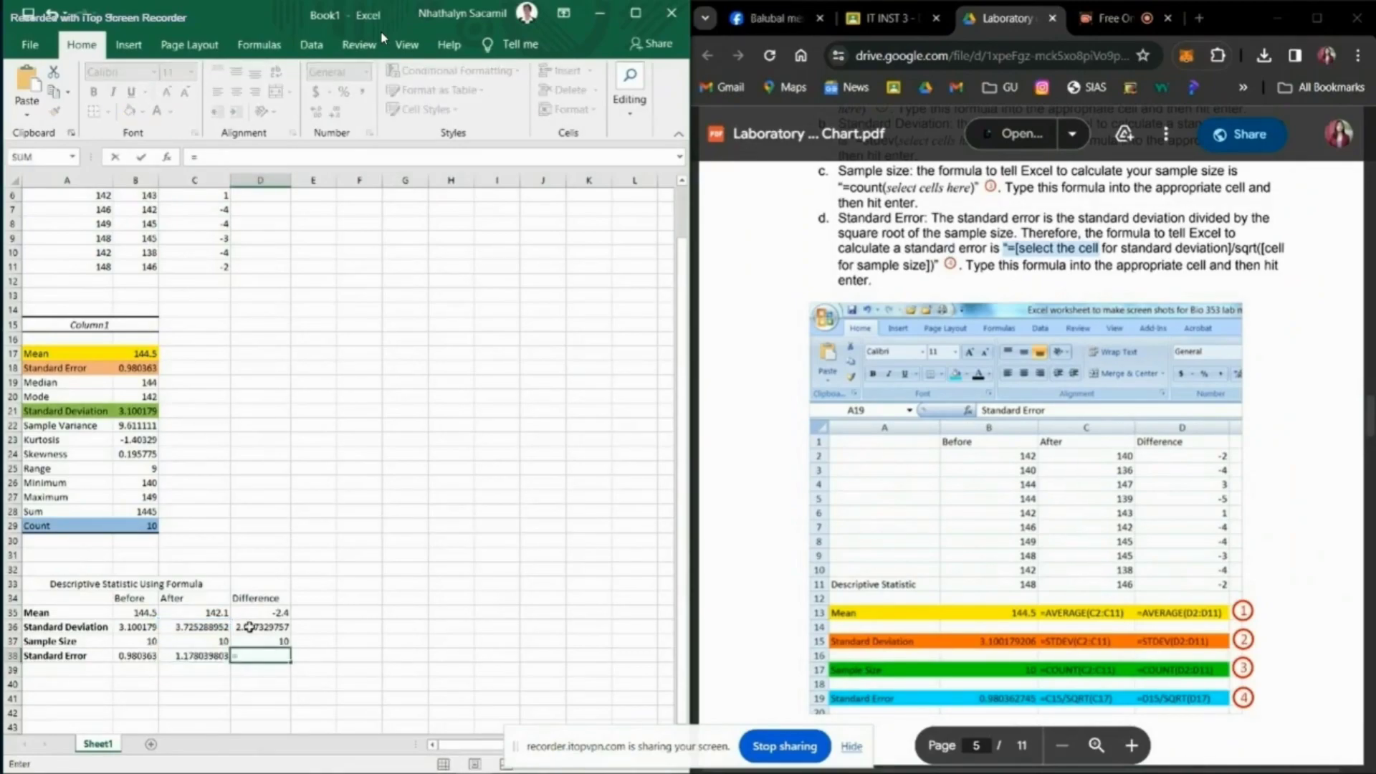
click(248, 628)
text(/SQRT()
click(252, 643)
text())
key(Return)
click(255, 654)
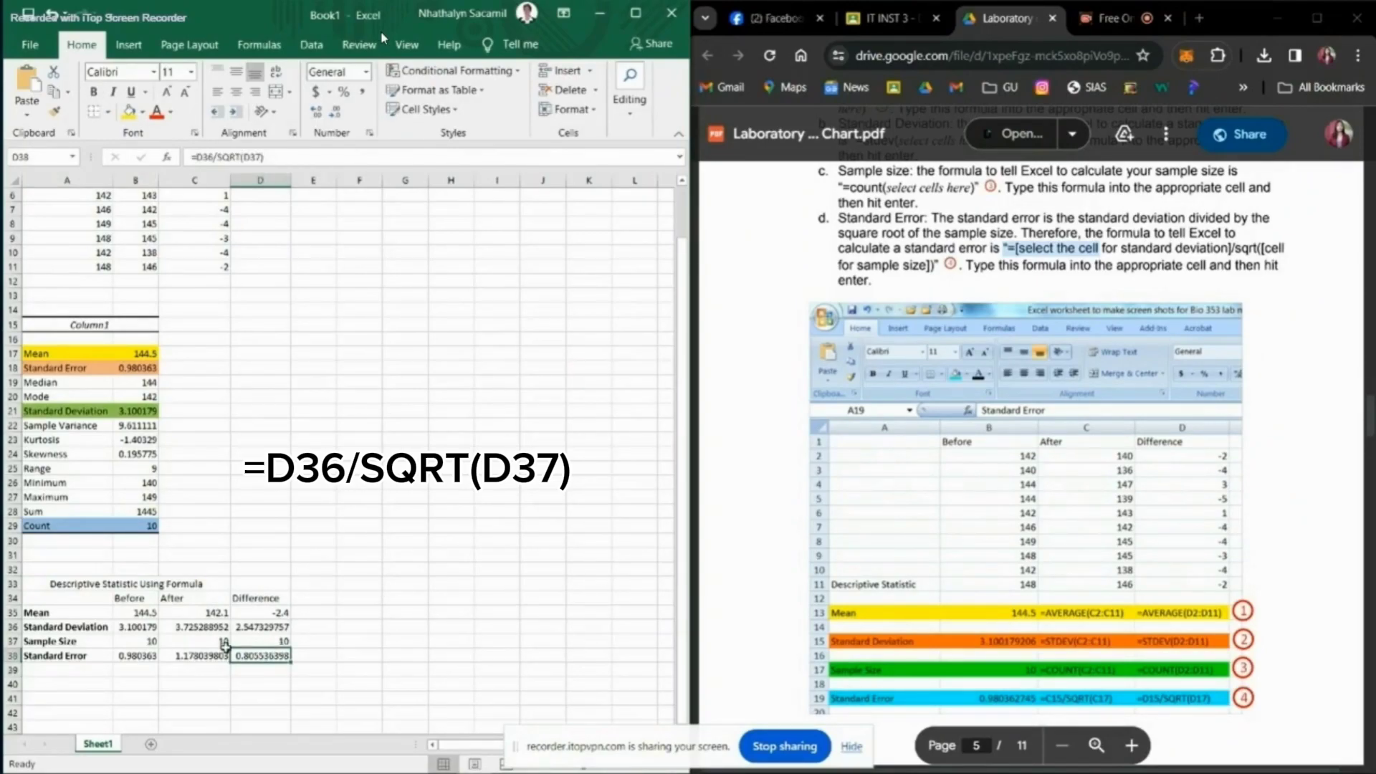
Step: Merge and center the "Descriptive Statistic Using Formula" title across A33:D33, and make it bold with red text
click(46, 585)
drag(112, 582, 262, 584)
click(276, 92)
click(93, 92)
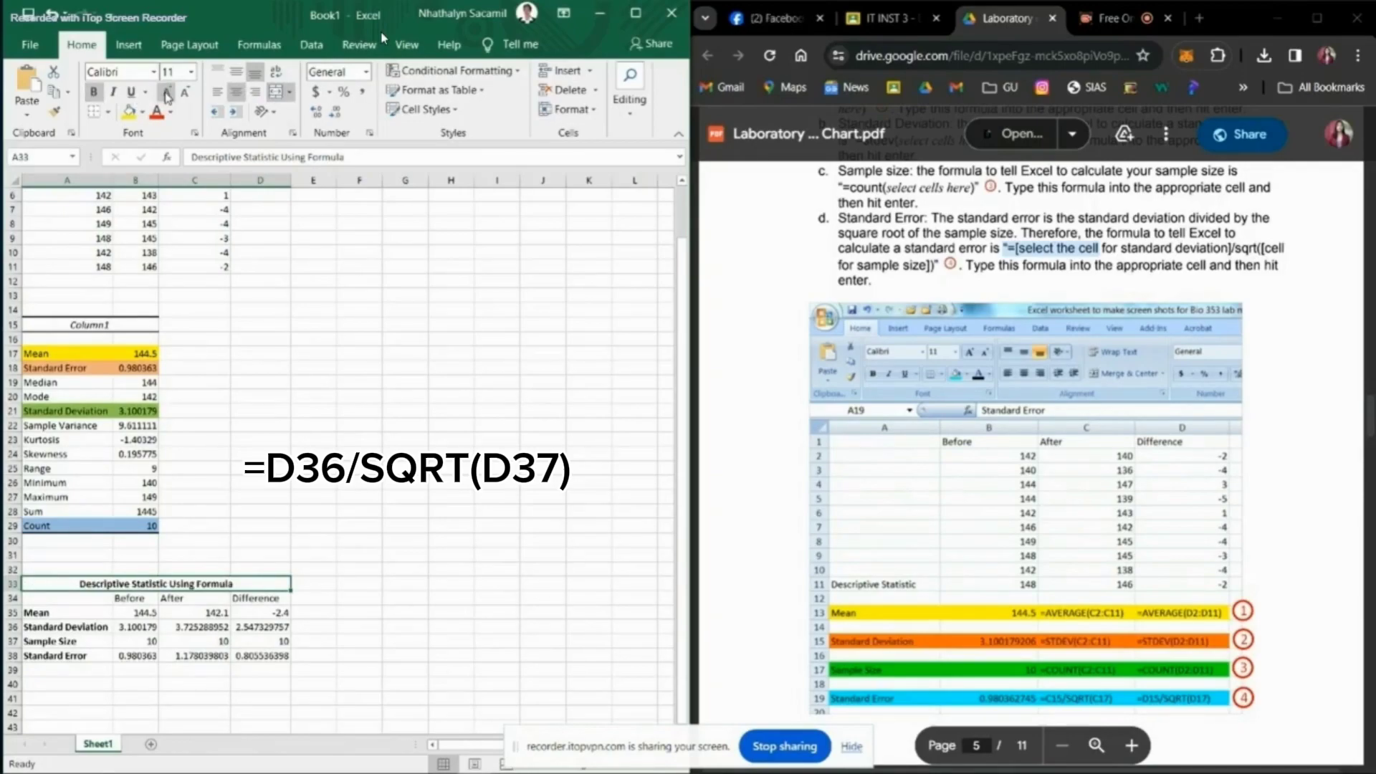
click(156, 113)
scroll(868, 403, up, 3)
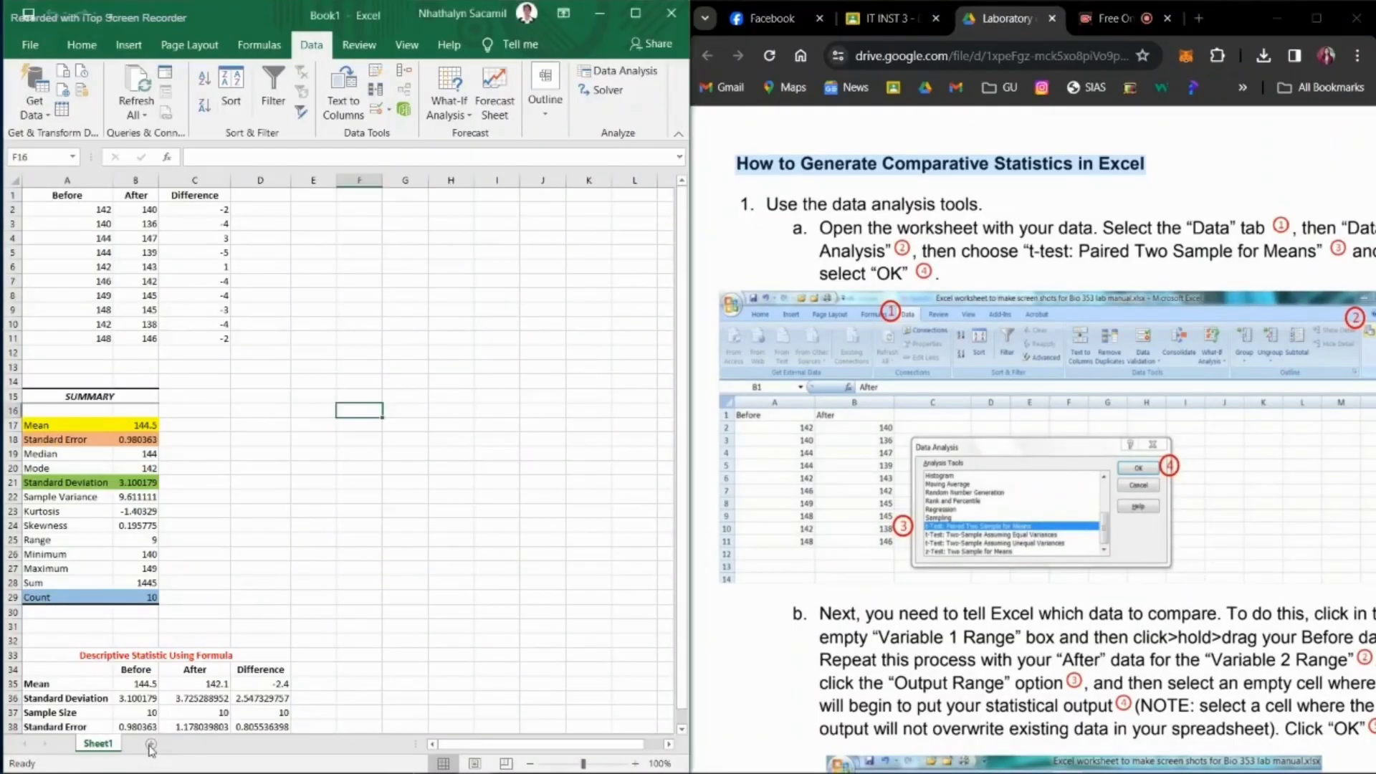
Step: Add a new worksheet and name it "Comparative Stat"
click(149, 745)
right_click(166, 746)
click(215, 575)
text(Comparative Stat)
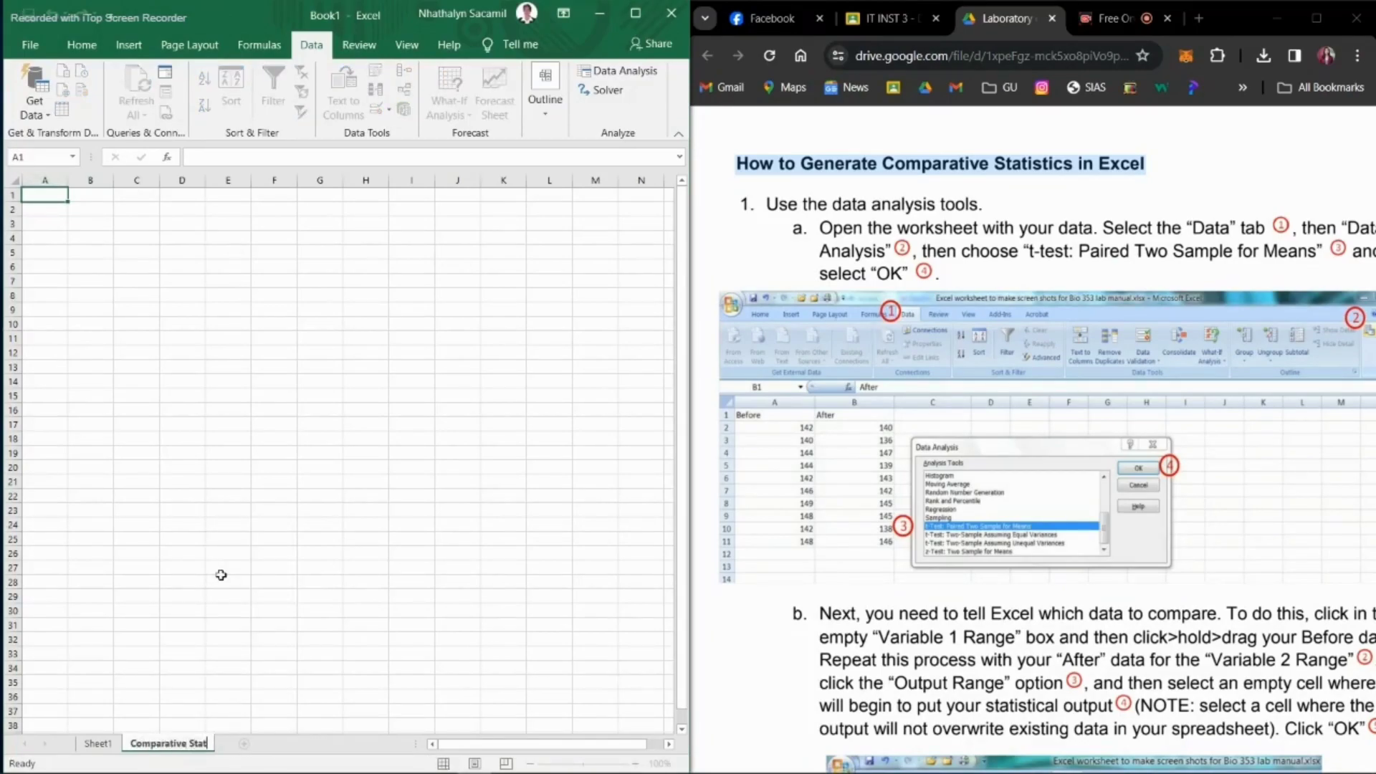
key(Return)
Step: Copy the Before and After data in A1:B11 of Sheet1 to cell A1 of the Comparative Stat sheet
click(98, 744)
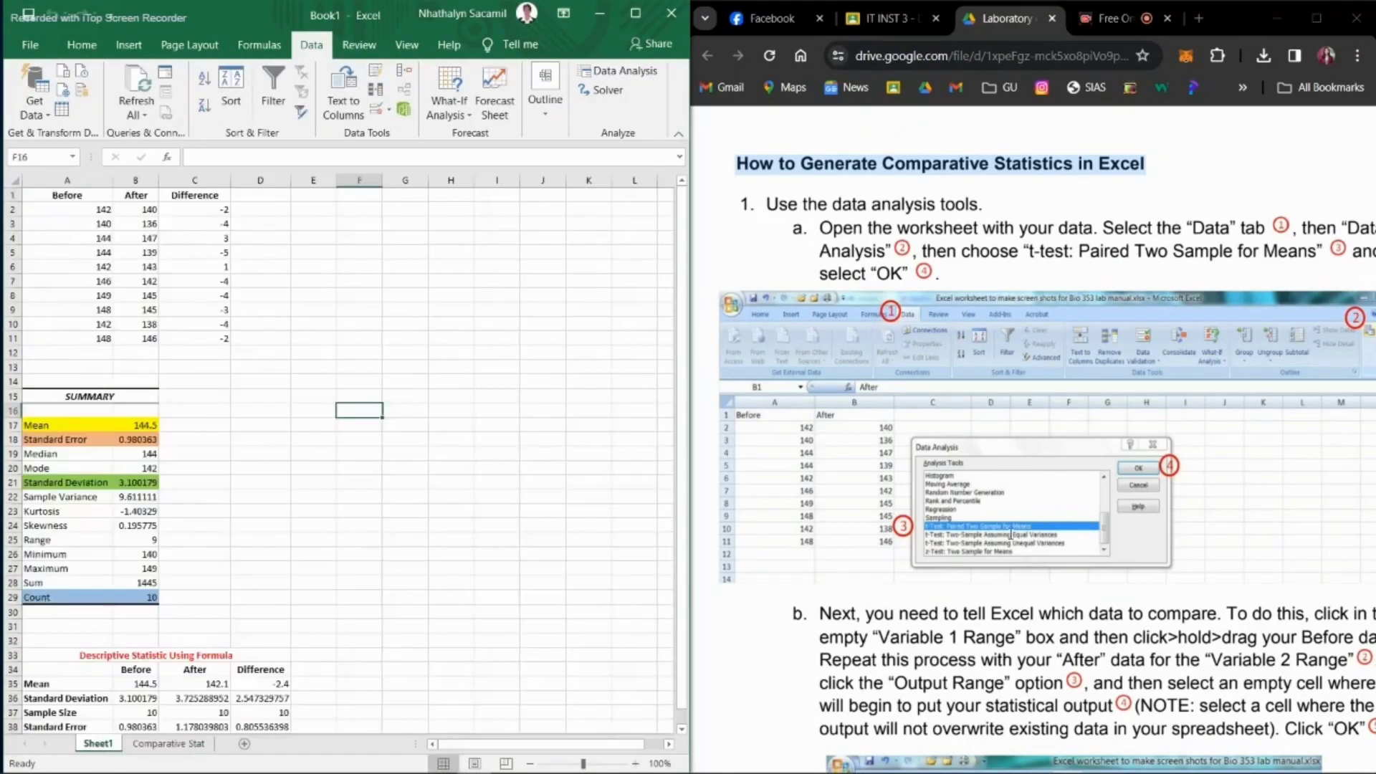
drag(50, 195, 138, 334)
key(ctrl+c)
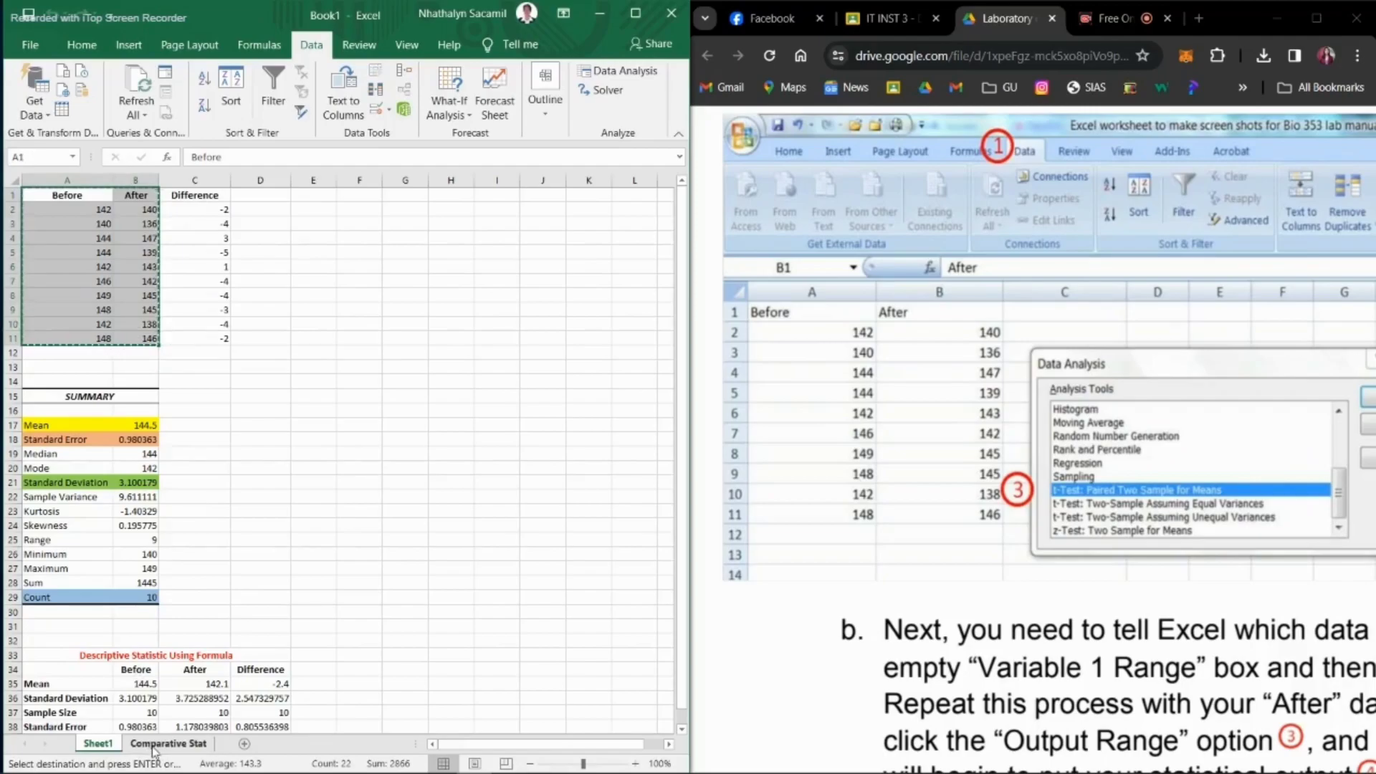
click(169, 743)
click(45, 194)
key(ctrl+v)
Step: Start the "t-Test: Paired Two Sample for Means" data analysis tool, following the PDF instructions
scroll(1088, 263, down, 1)
scroll(1089, 263, down, 5)
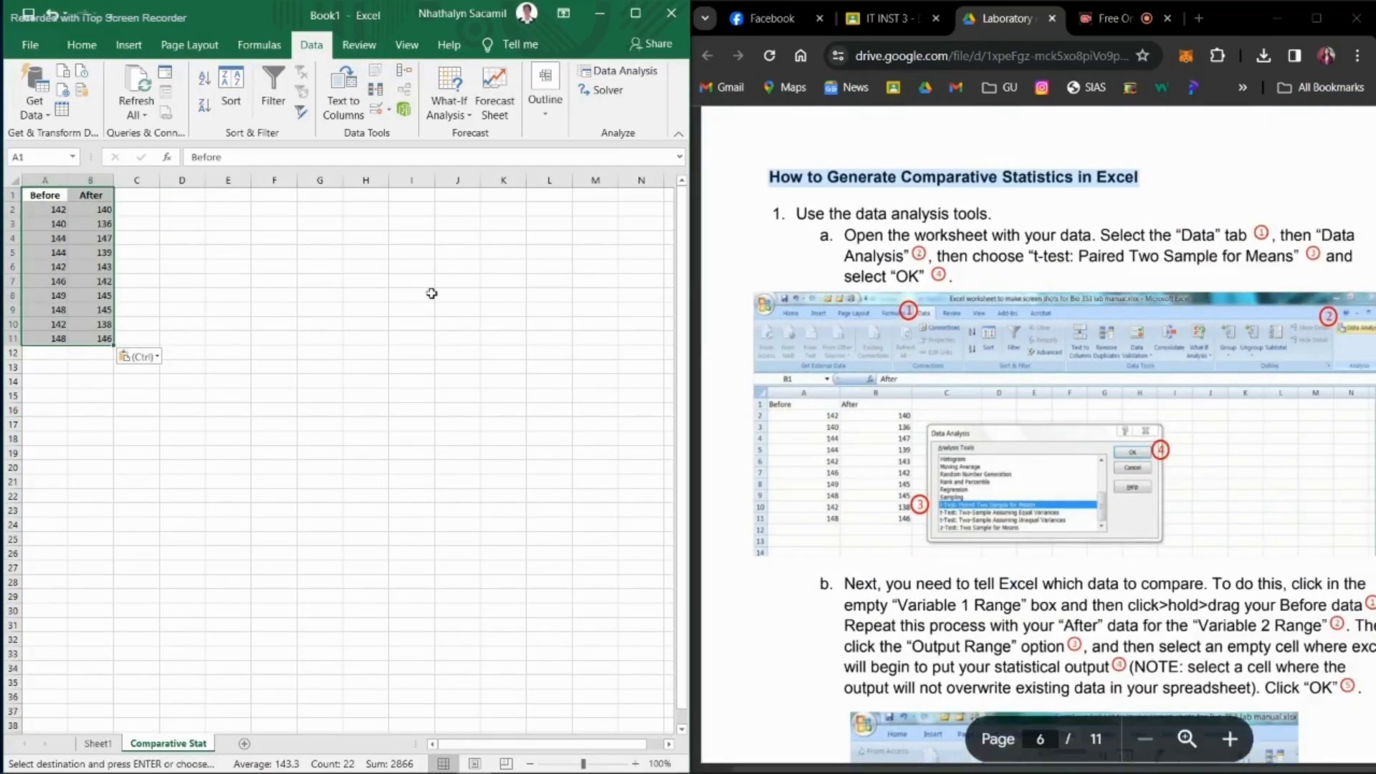
click(274, 222)
click(621, 70)
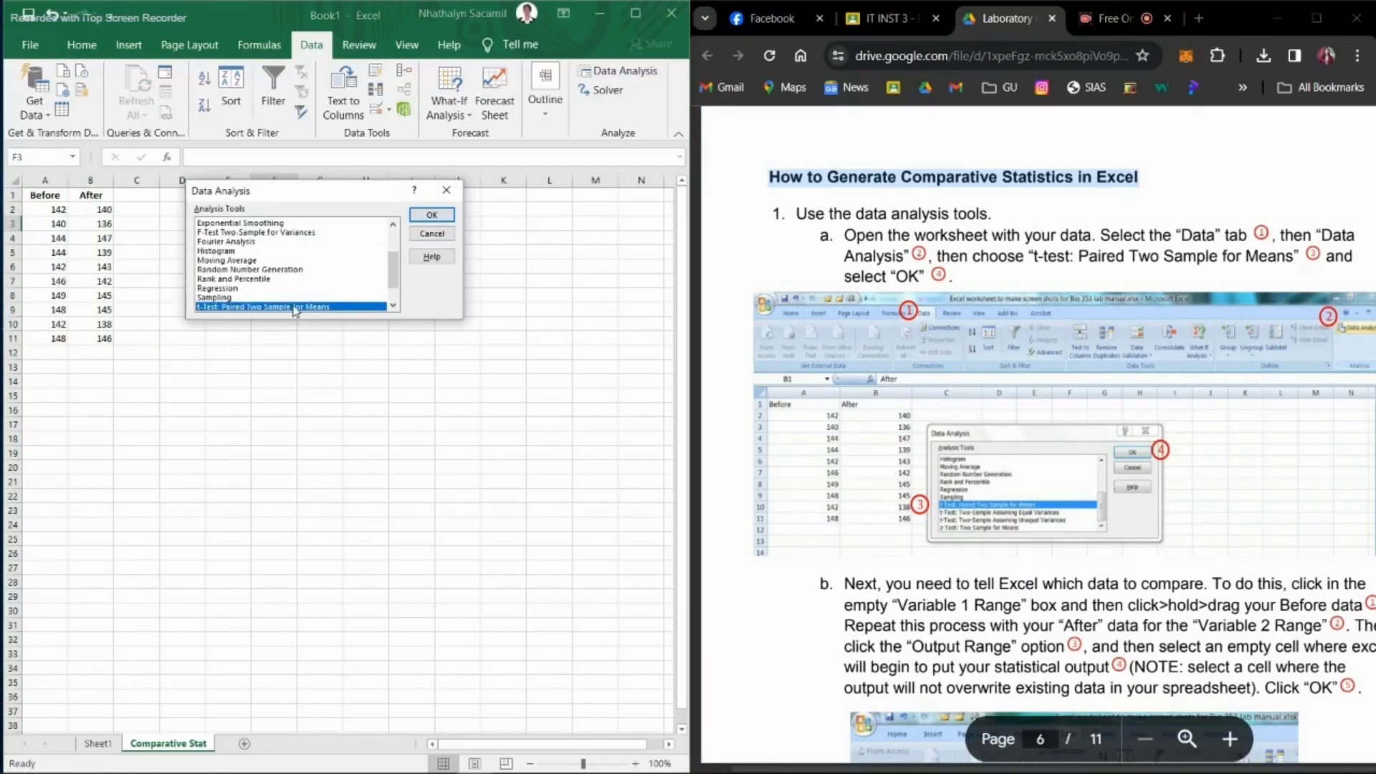
scroll(1040, 413, down, 1)
scroll(1040, 412, down, 2)
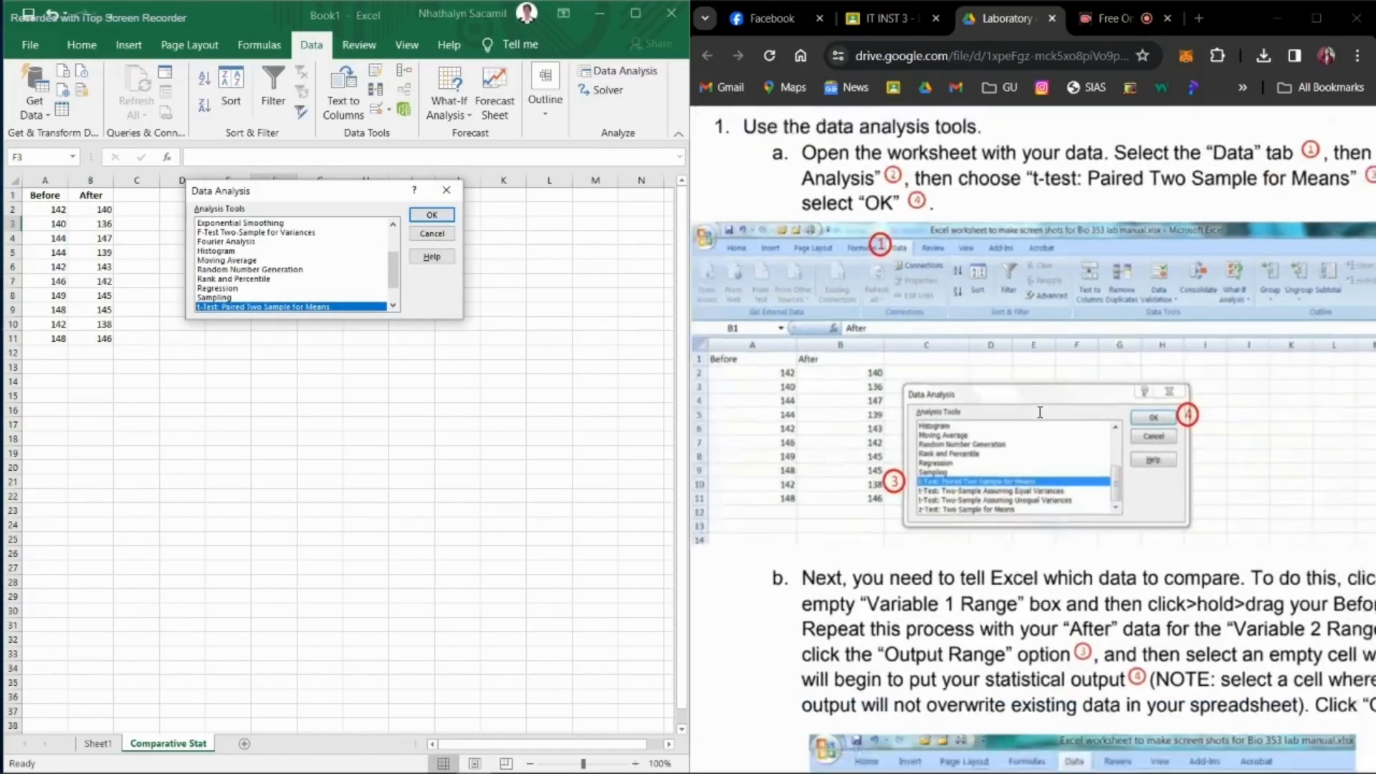
click(432, 215)
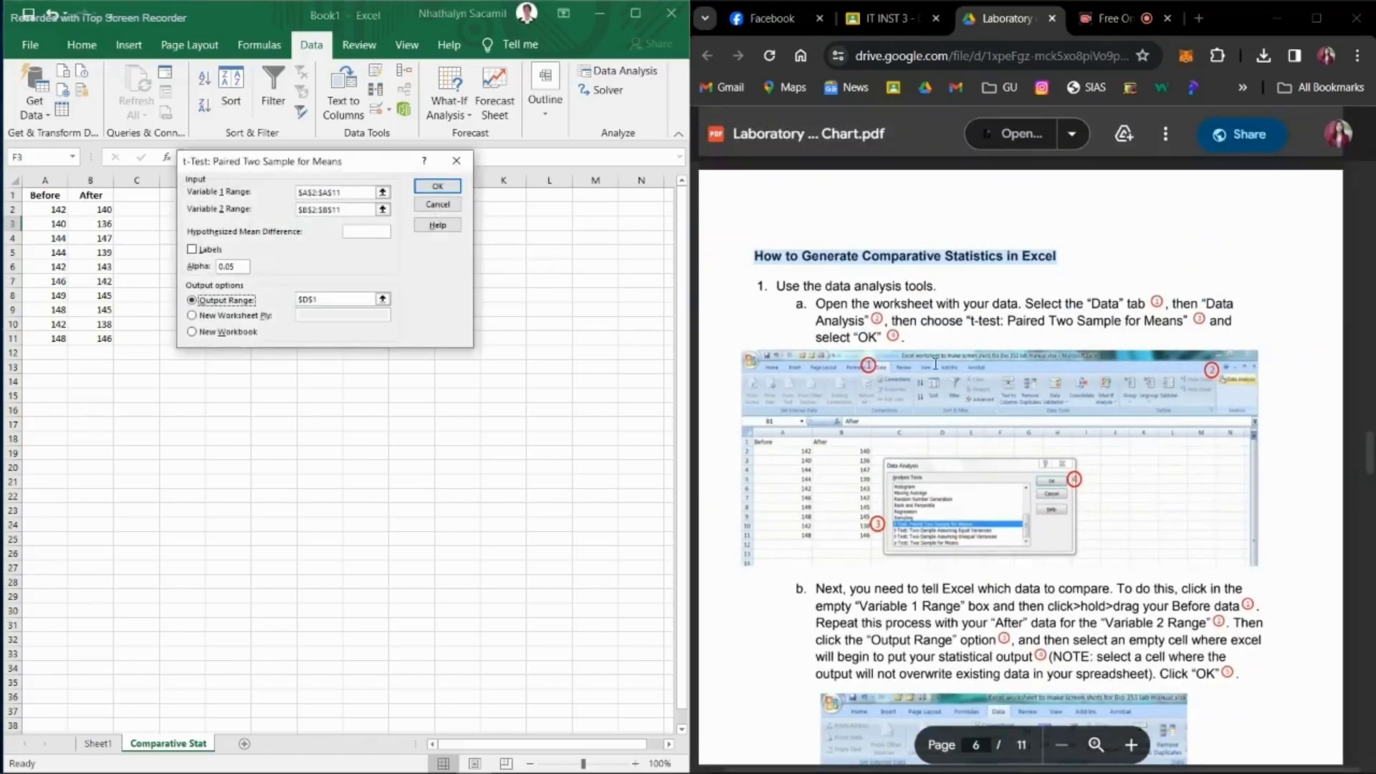
Step: Set the t-test's Variable 1 Range to $A$2:$A$11 and Variable 2 Range to $B$2:$B$11
scroll(935, 364, down, 3)
scroll(935, 364, down, 2)
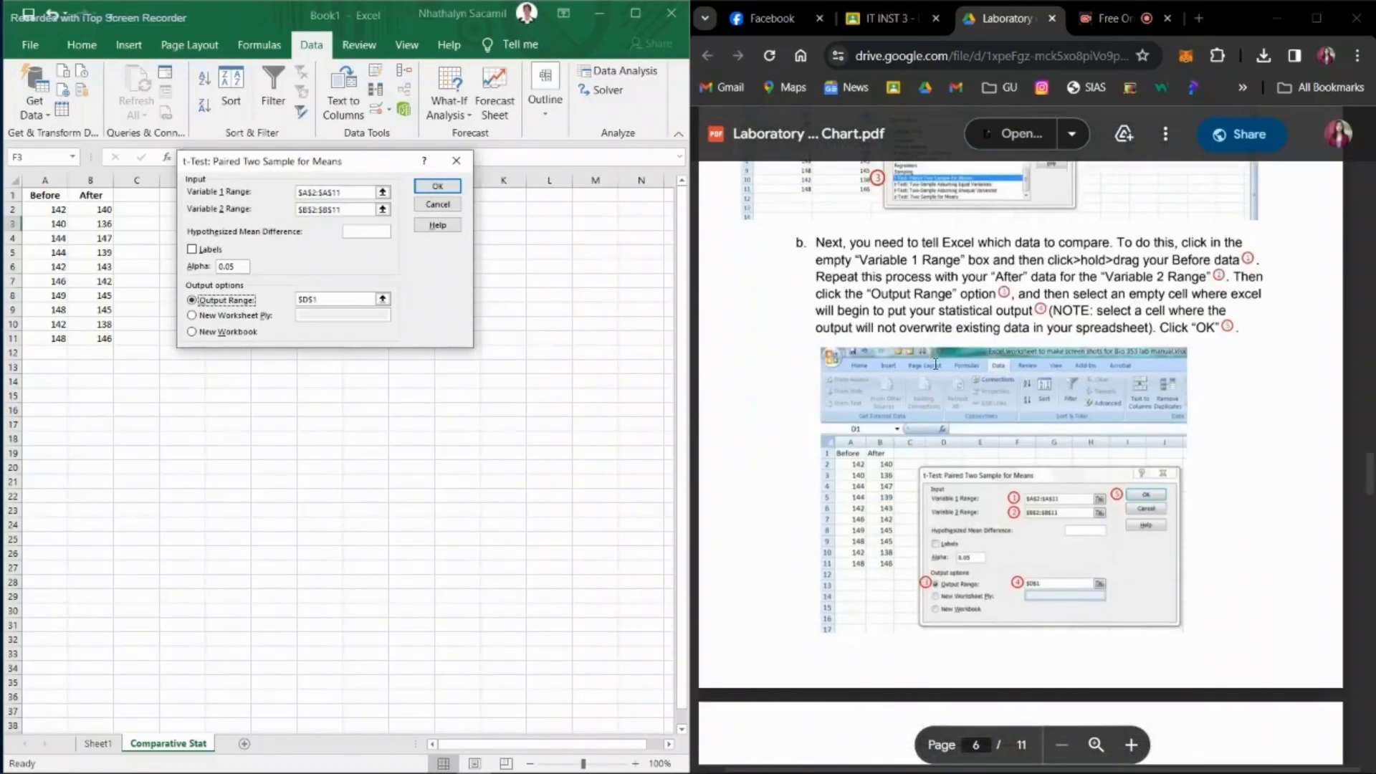
scroll(1025, 471, up, 3)
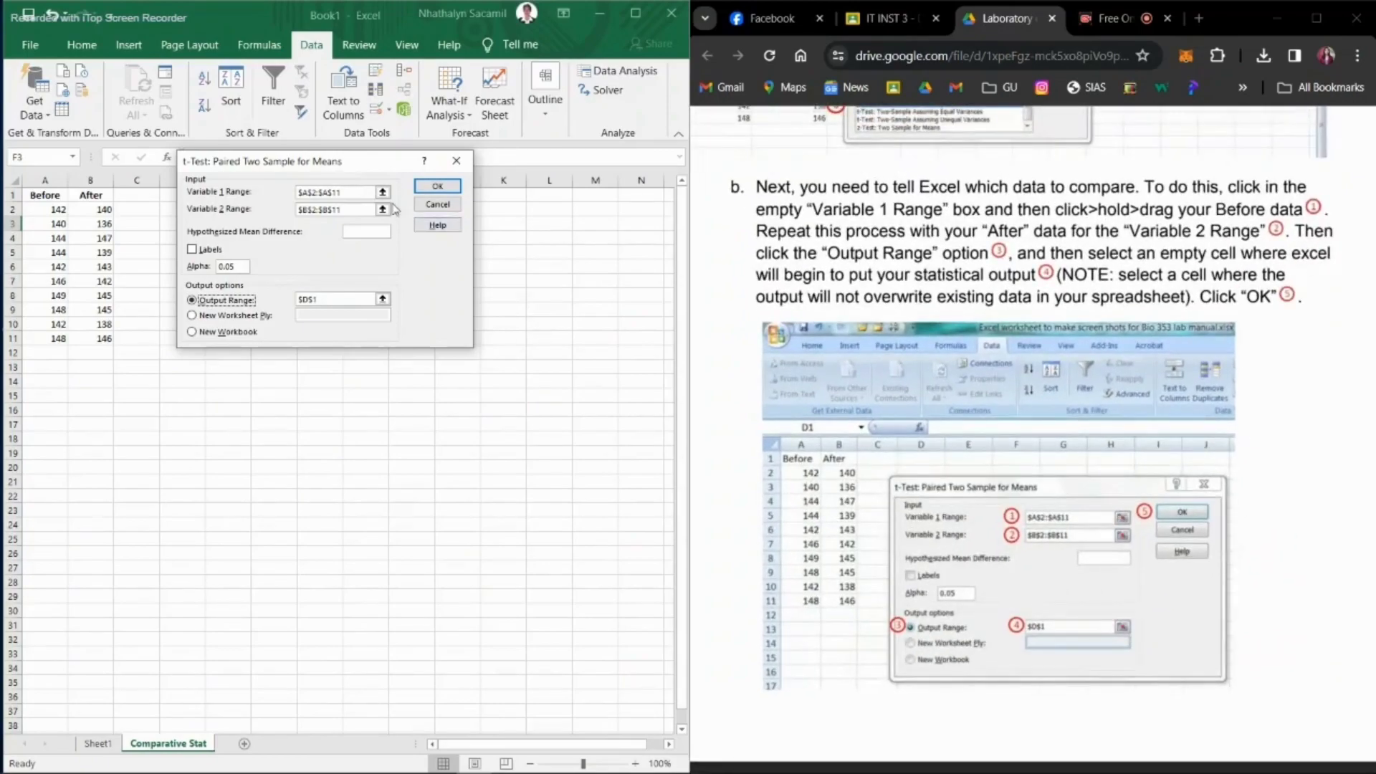
click(383, 192)
drag(54, 211, 58, 335)
click(465, 180)
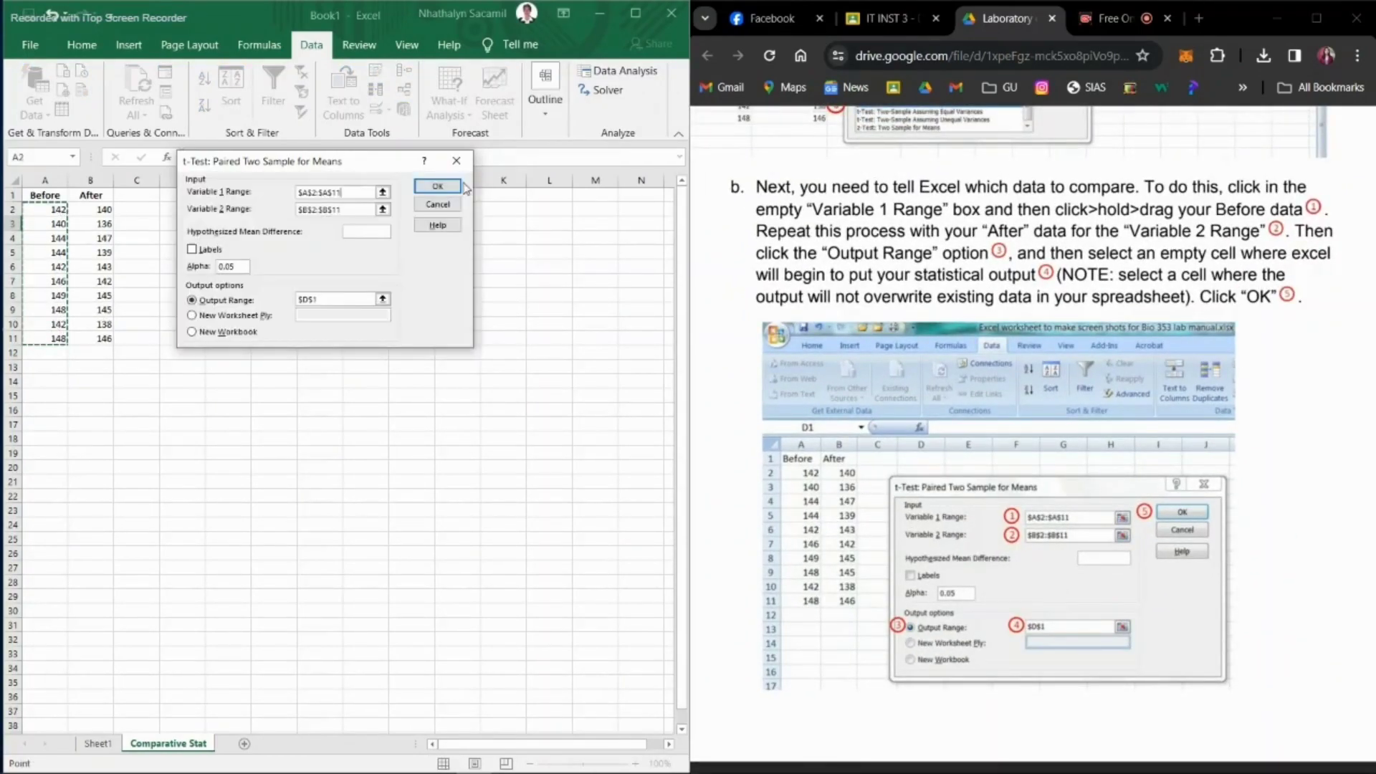
click(382, 209)
drag(101, 211, 104, 335)
click(464, 180)
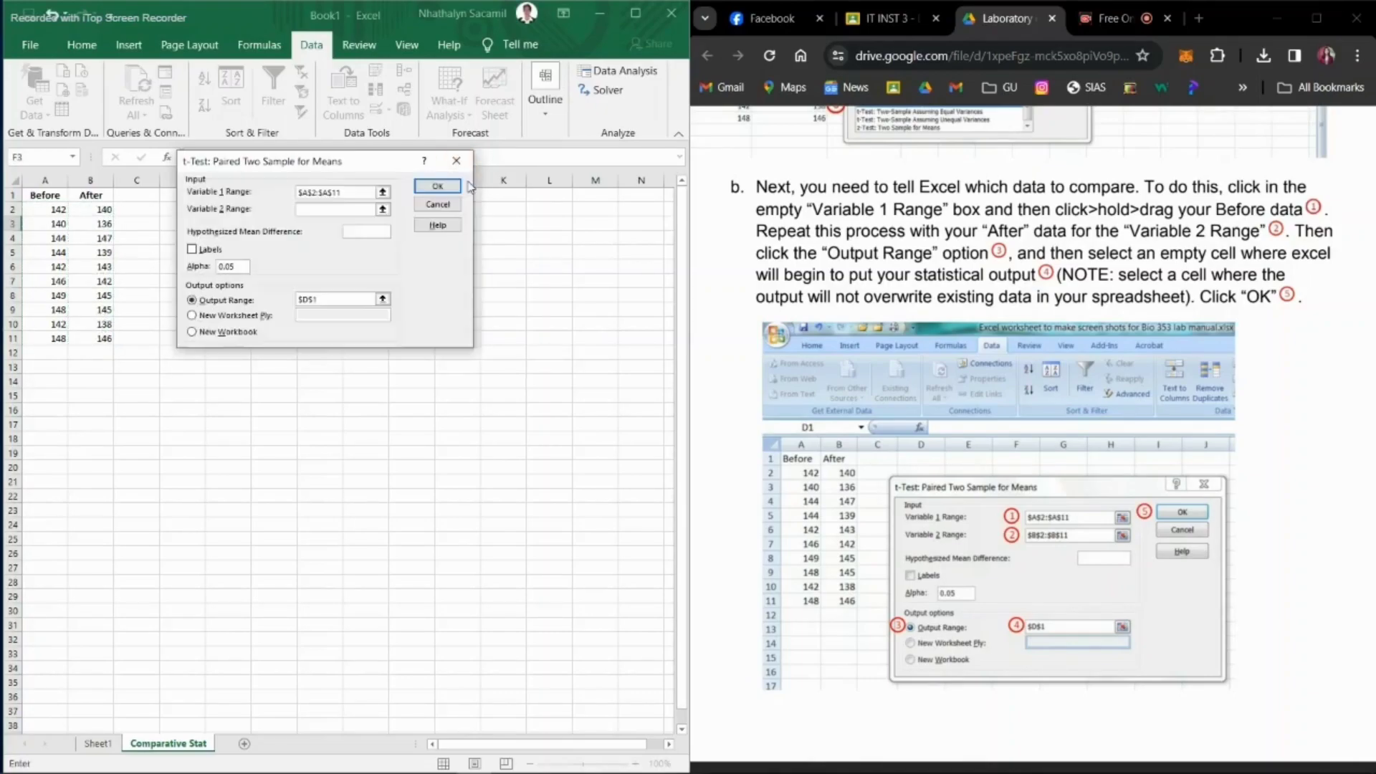
Step: Choose an output range for the t-test results and set it to $E$1
scroll(947, 455, down, 1)
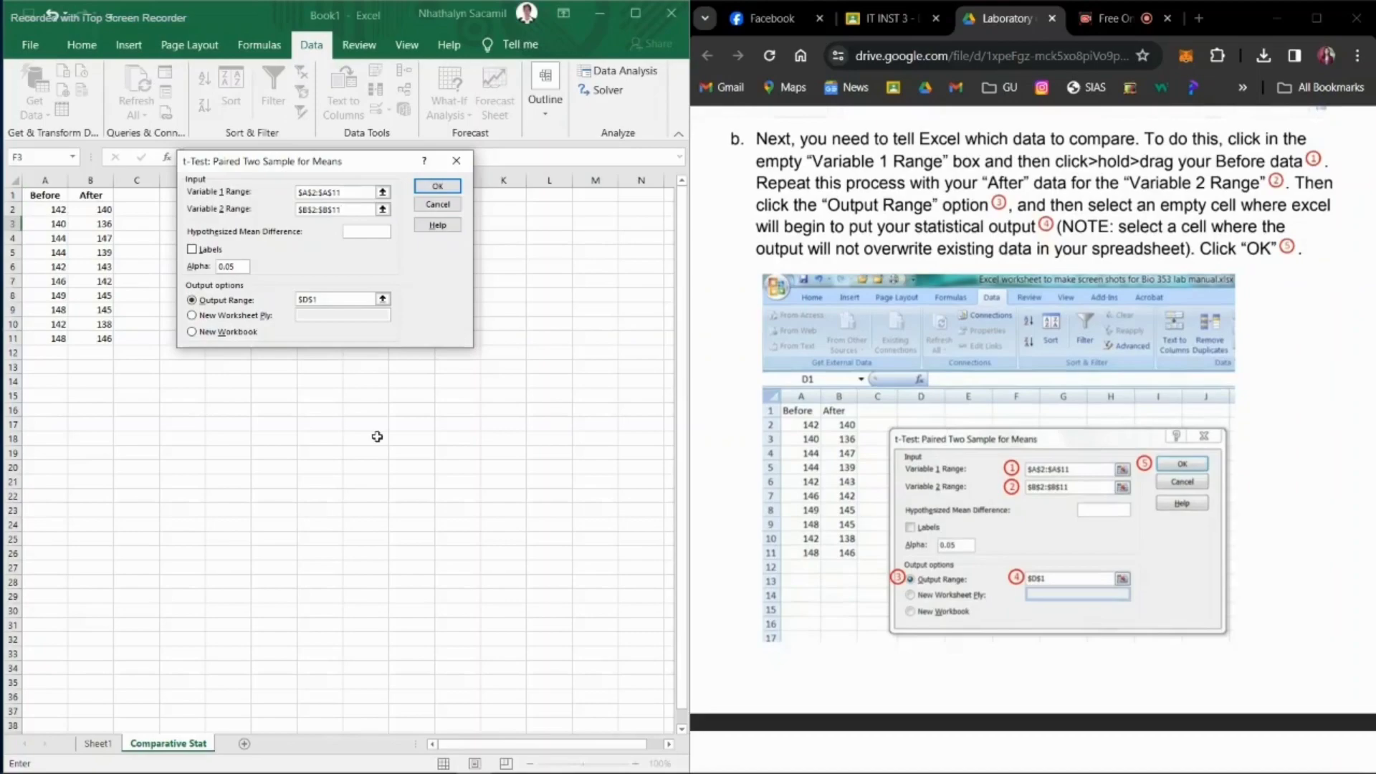
click(192, 301)
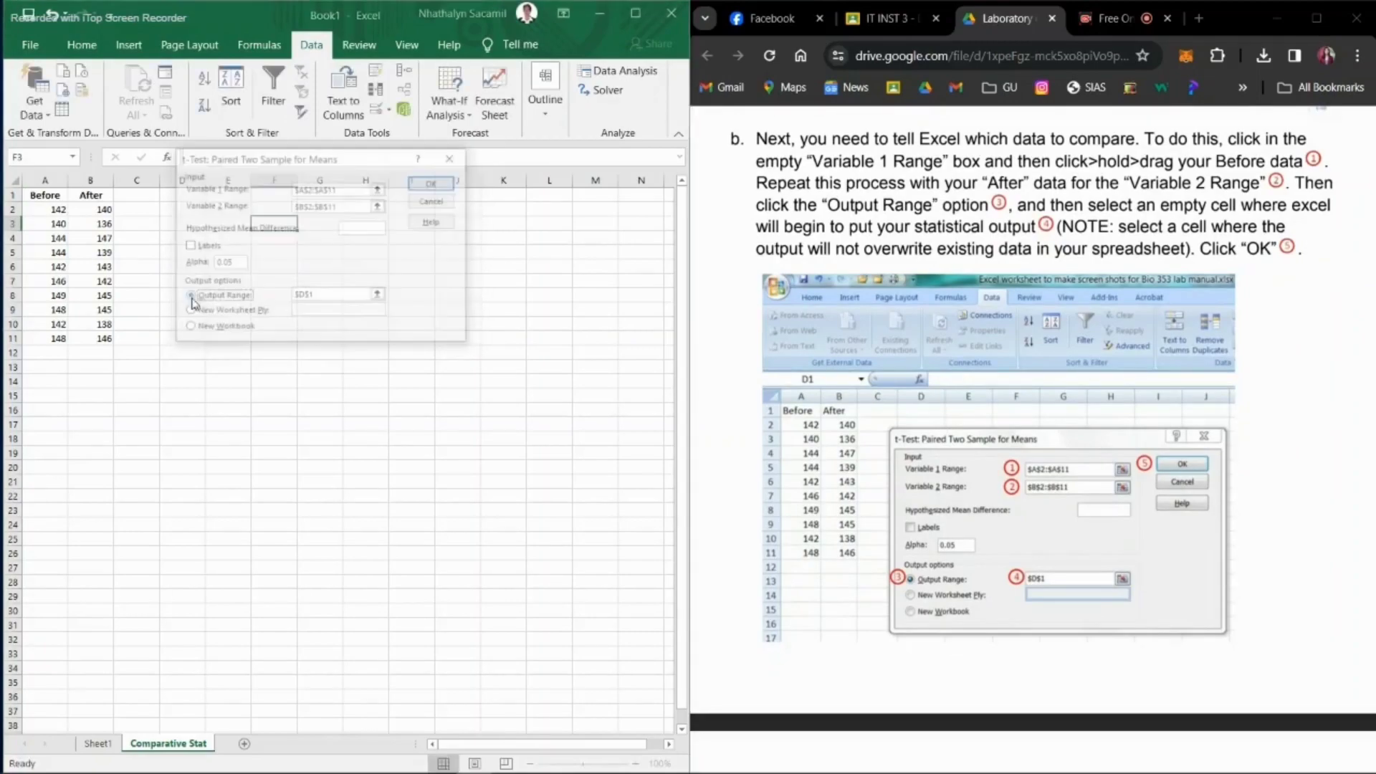
click(380, 296)
click(13, 409)
click(31, 407)
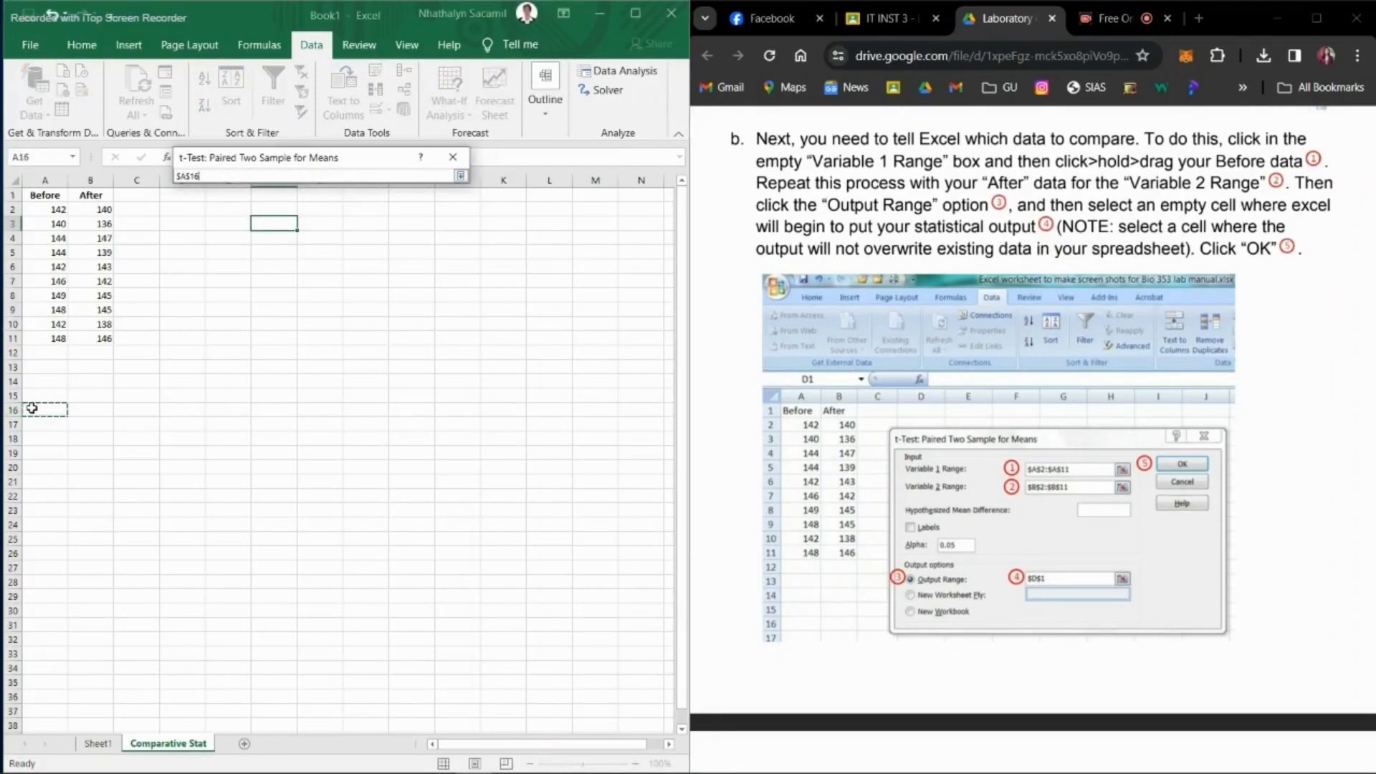
click(210, 210)
click(40, 383)
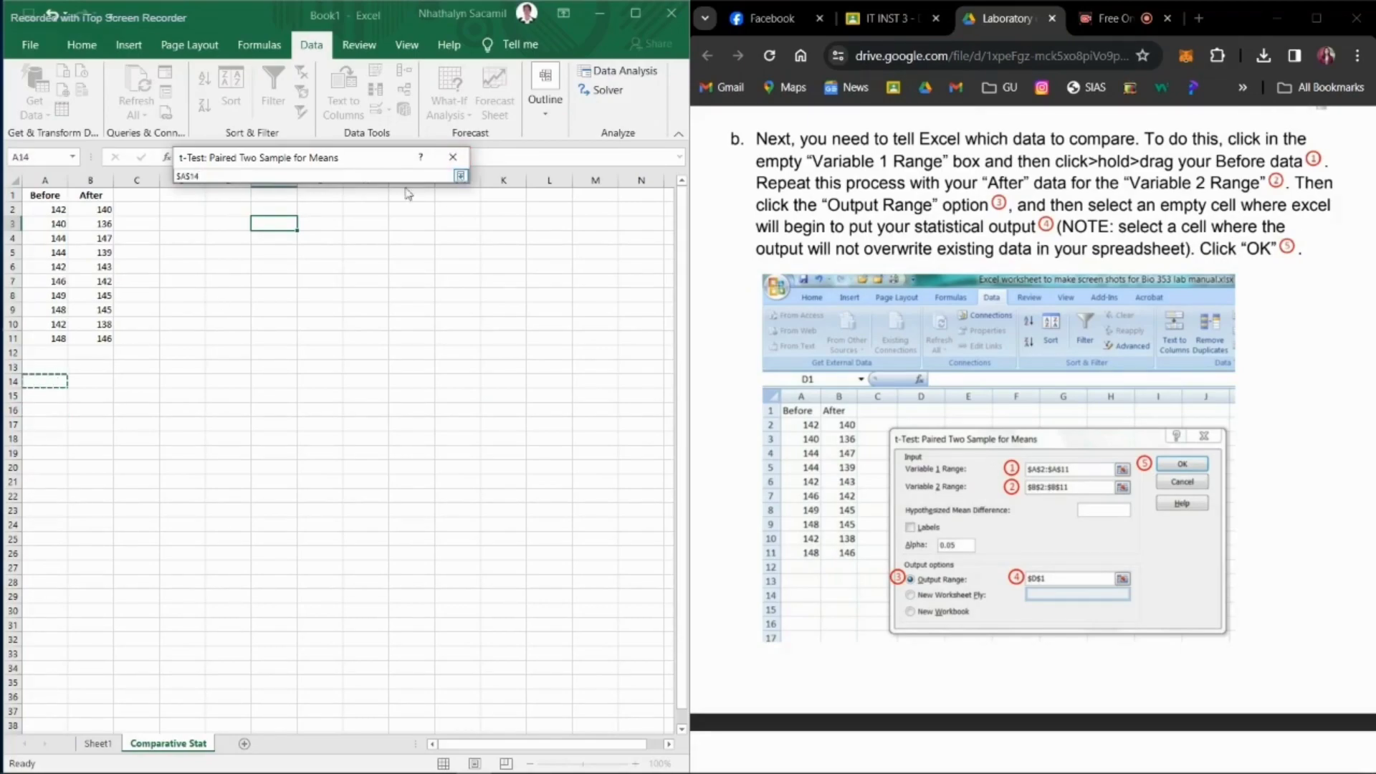
click(233, 208)
click(219, 193)
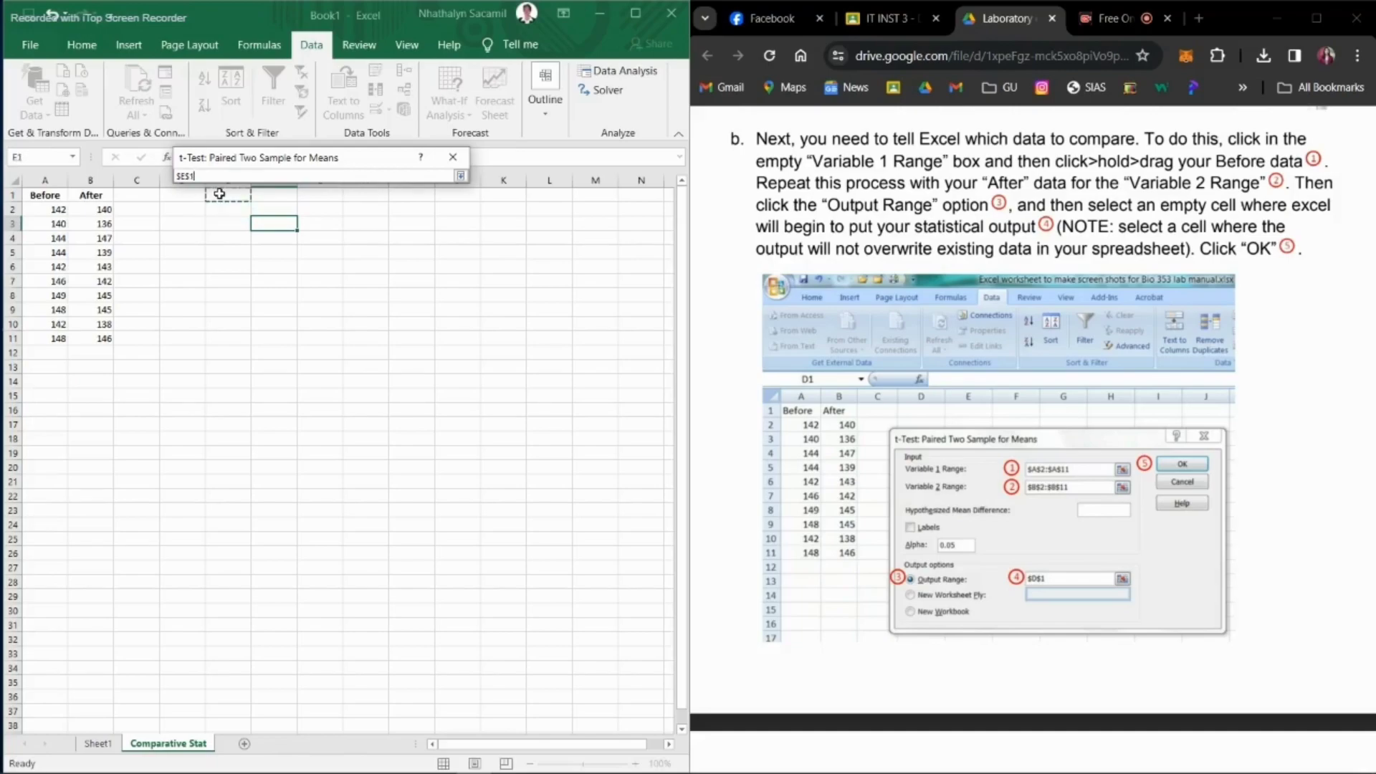
click(460, 176)
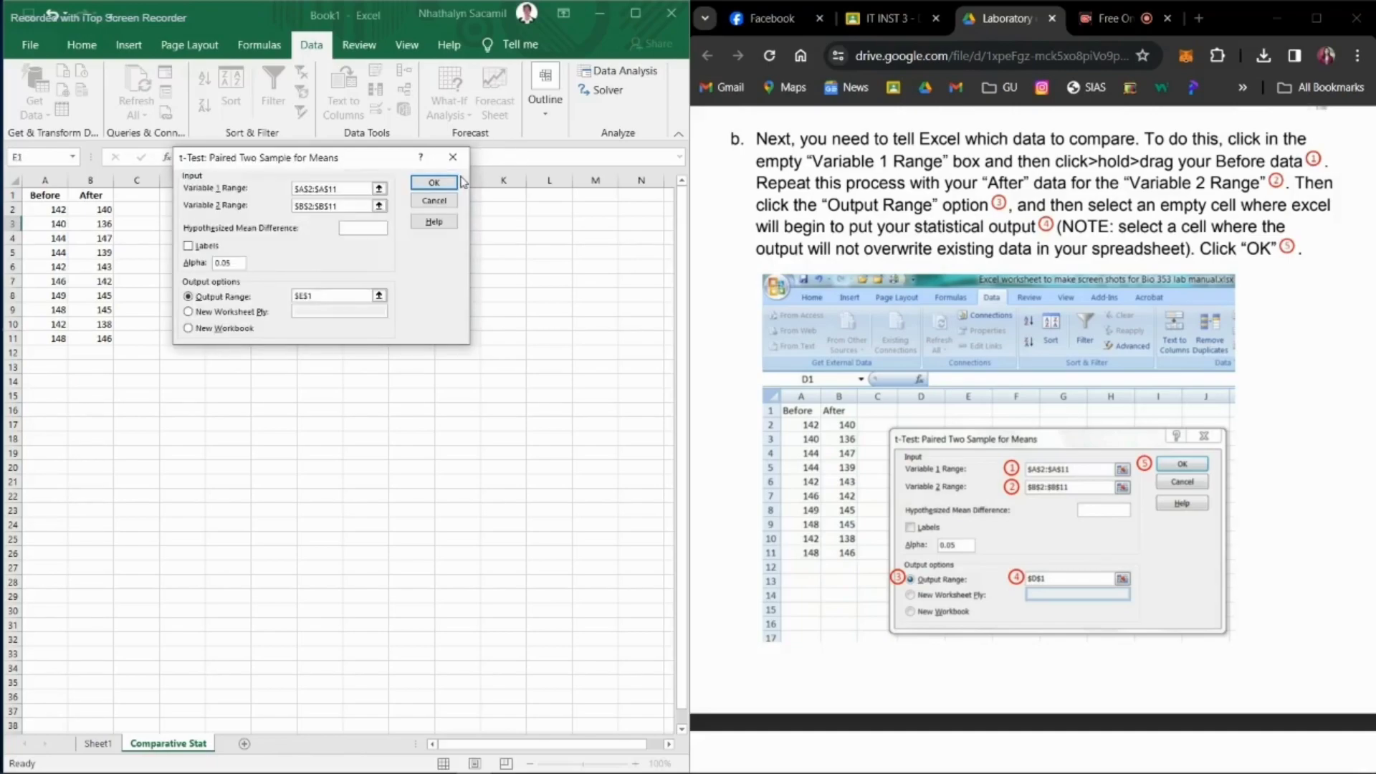
Step: Set the output range to $D$1 and run the paired t-test
click(379, 294)
click(178, 197)
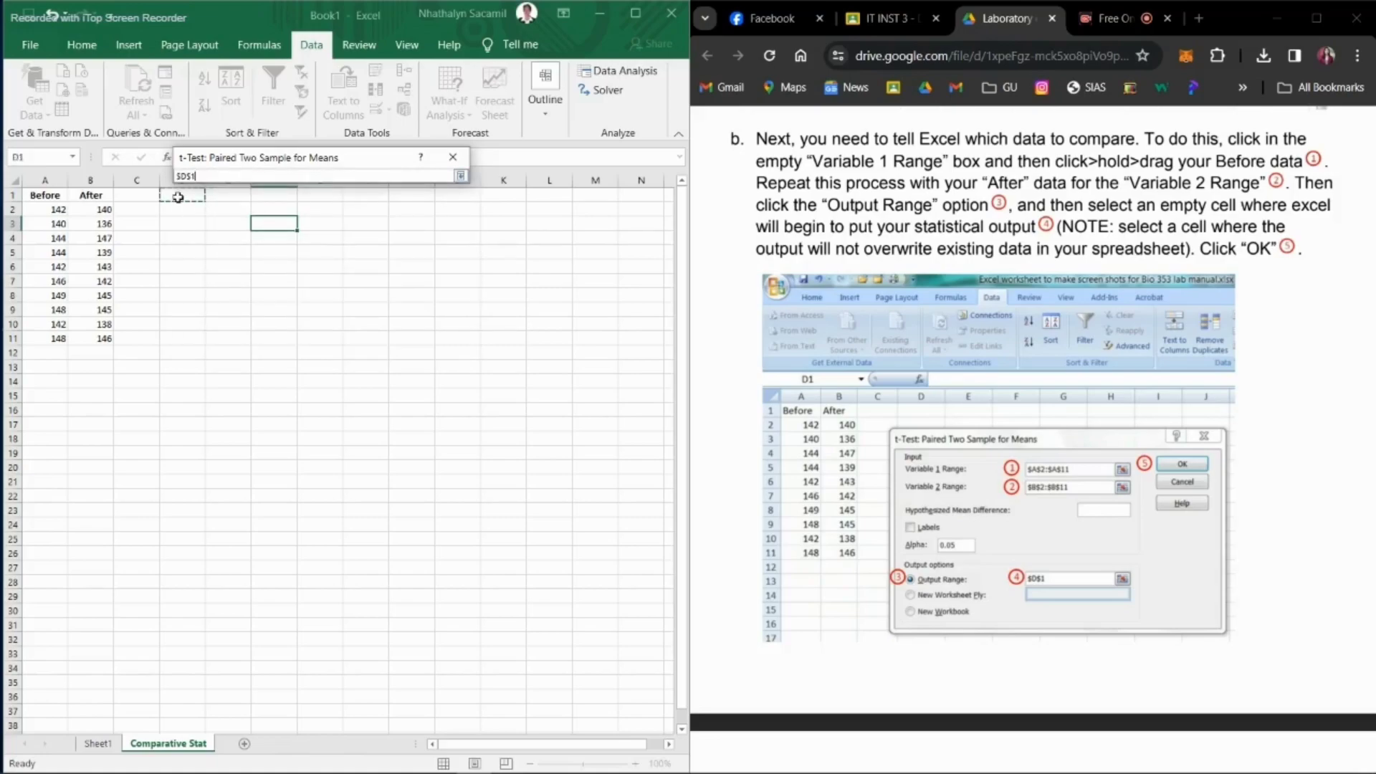
click(460, 177)
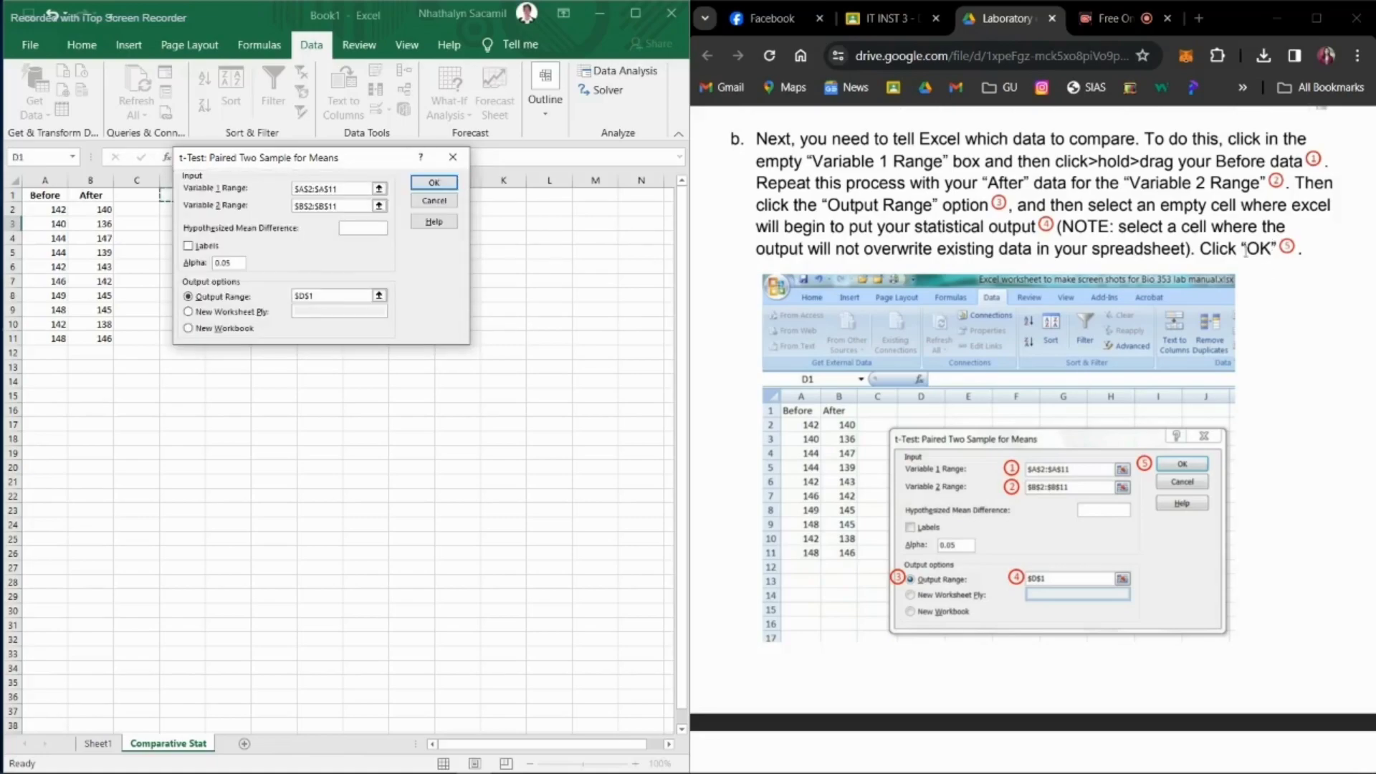
click(439, 184)
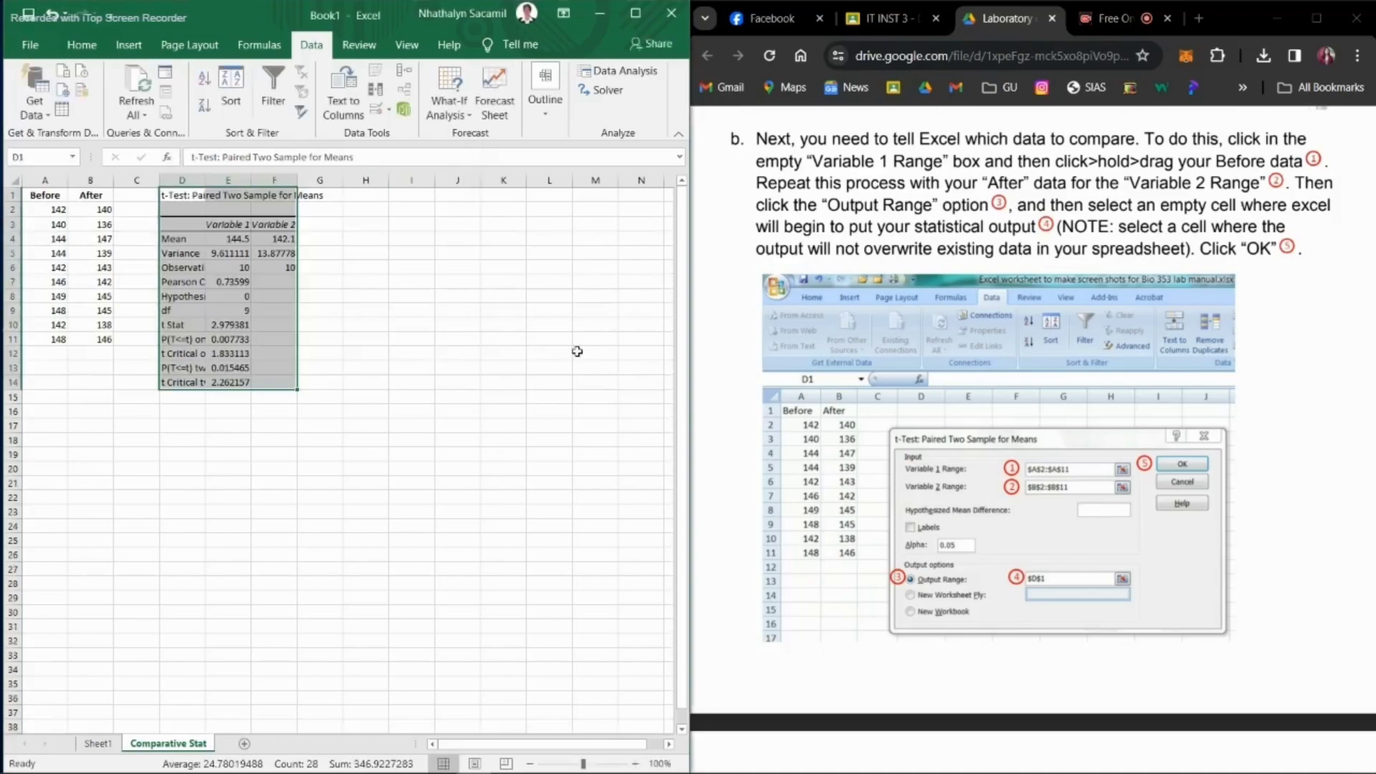
Step: Autofit columns D, E and F to the t-test output
scroll(999, 471, down, 10)
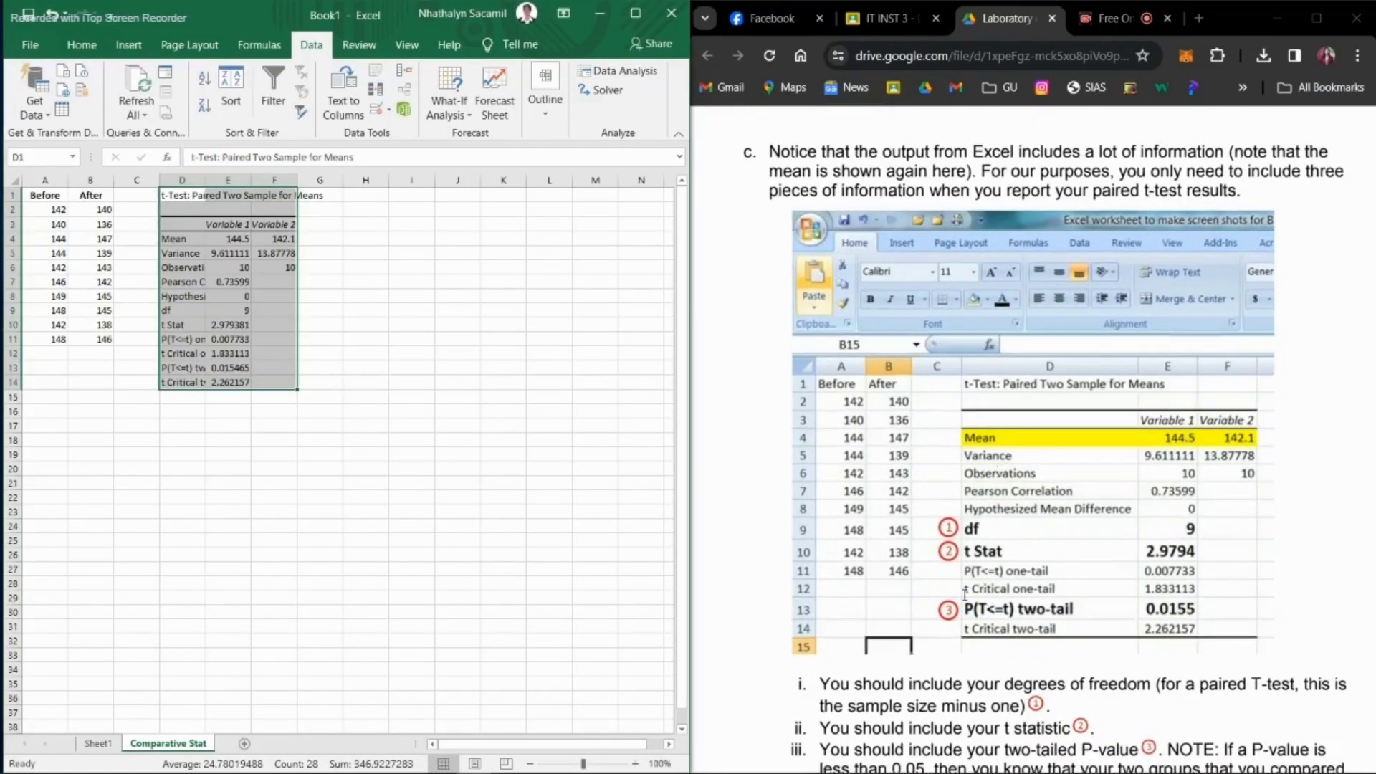
double_click(205, 180)
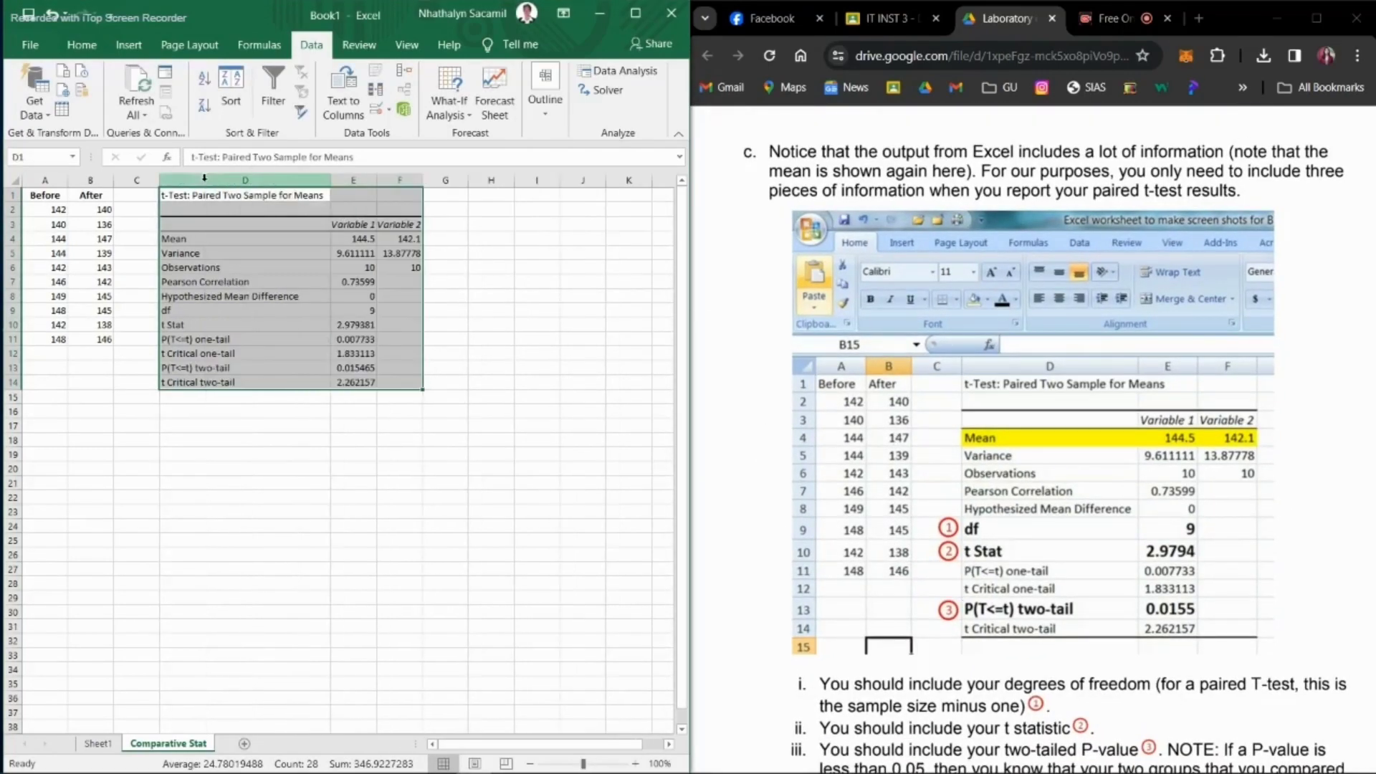
double_click(377, 180)
double_click(436, 180)
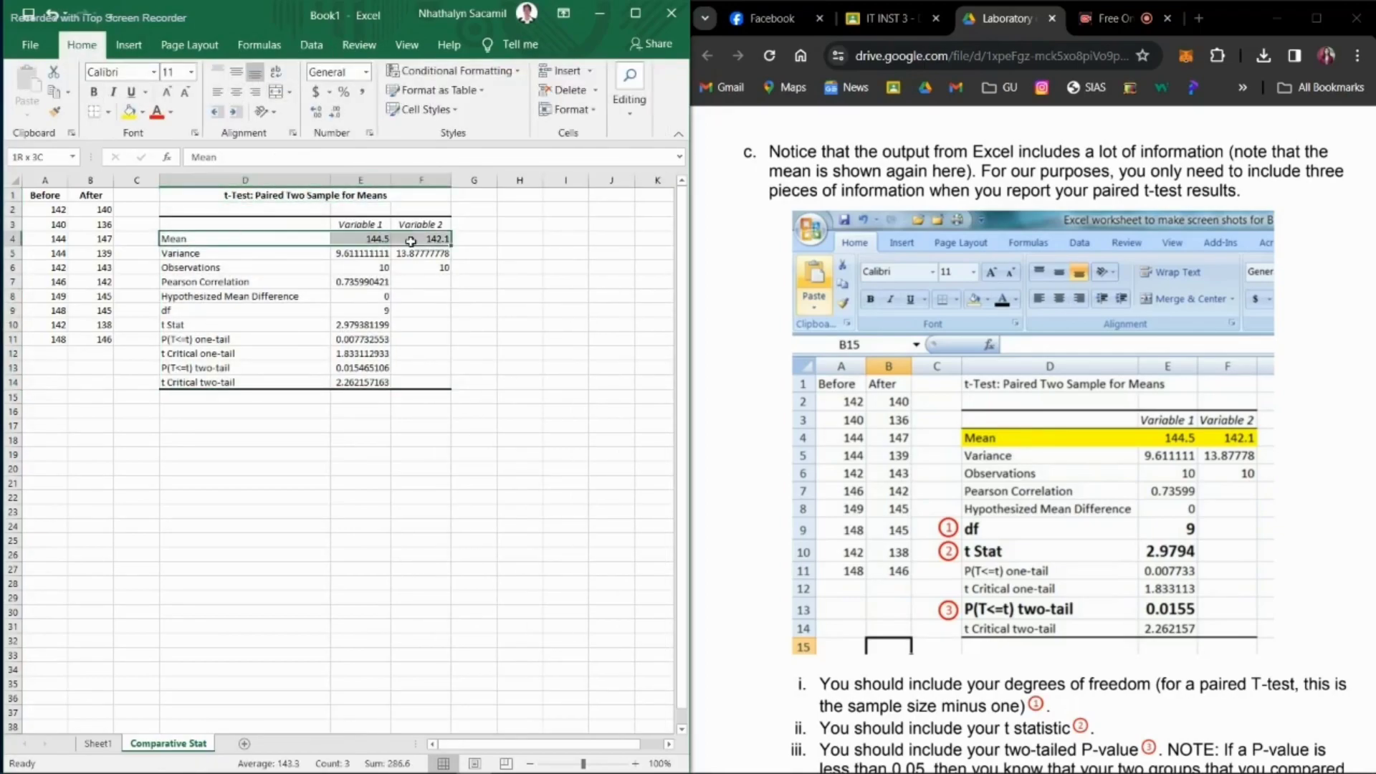
Step: Bold the t Stat and P(T<=t) two-tail rows in the t-test output
click(362, 325)
ctrl+click(362, 368)
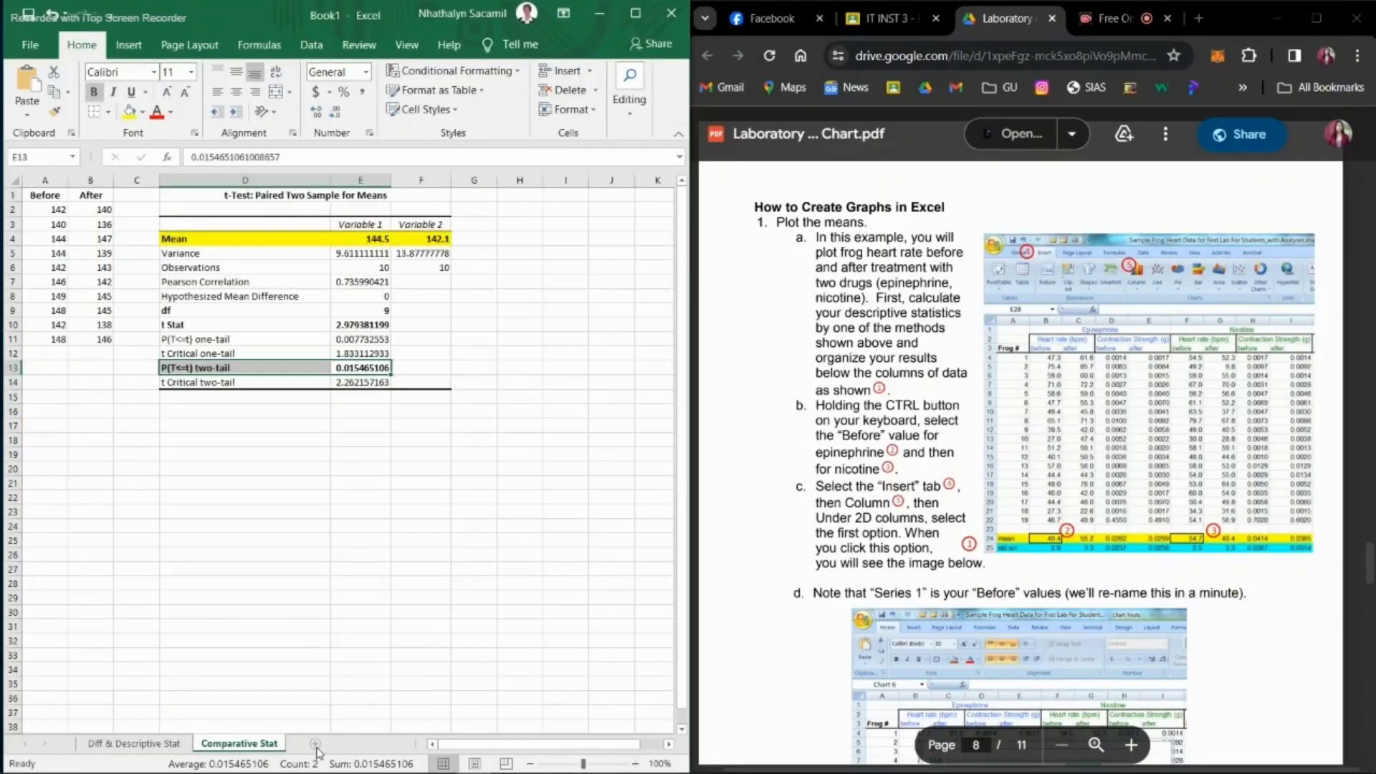
Step: Add a new worksheet after Comparative Stat and name it "Graph"
click(316, 743)
right_click(307, 743)
click(382, 577)
text(Graph)
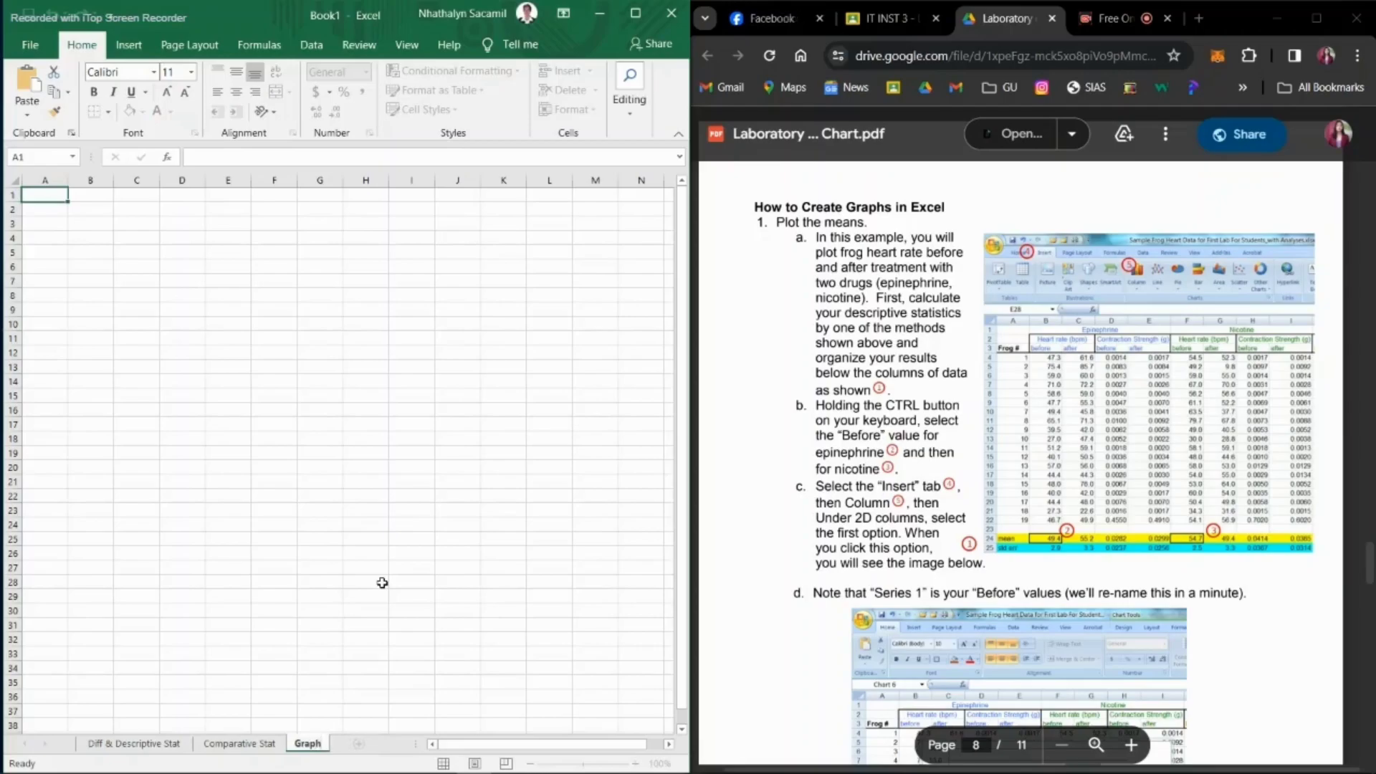
key(Return)
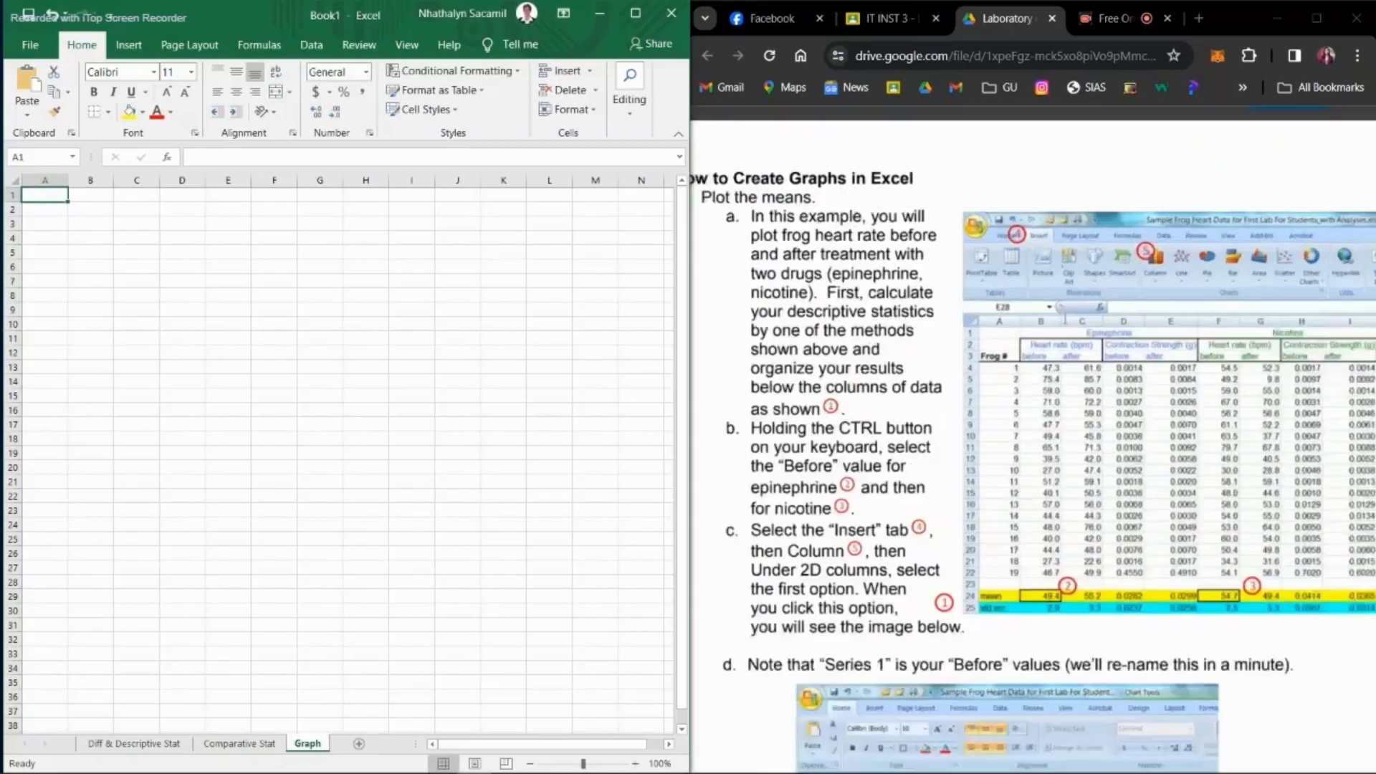
Step: Place the frog heart data table and its descriptive statistics rows on the Graph sheet, starting at A1
drag(755, 208, 945, 209)
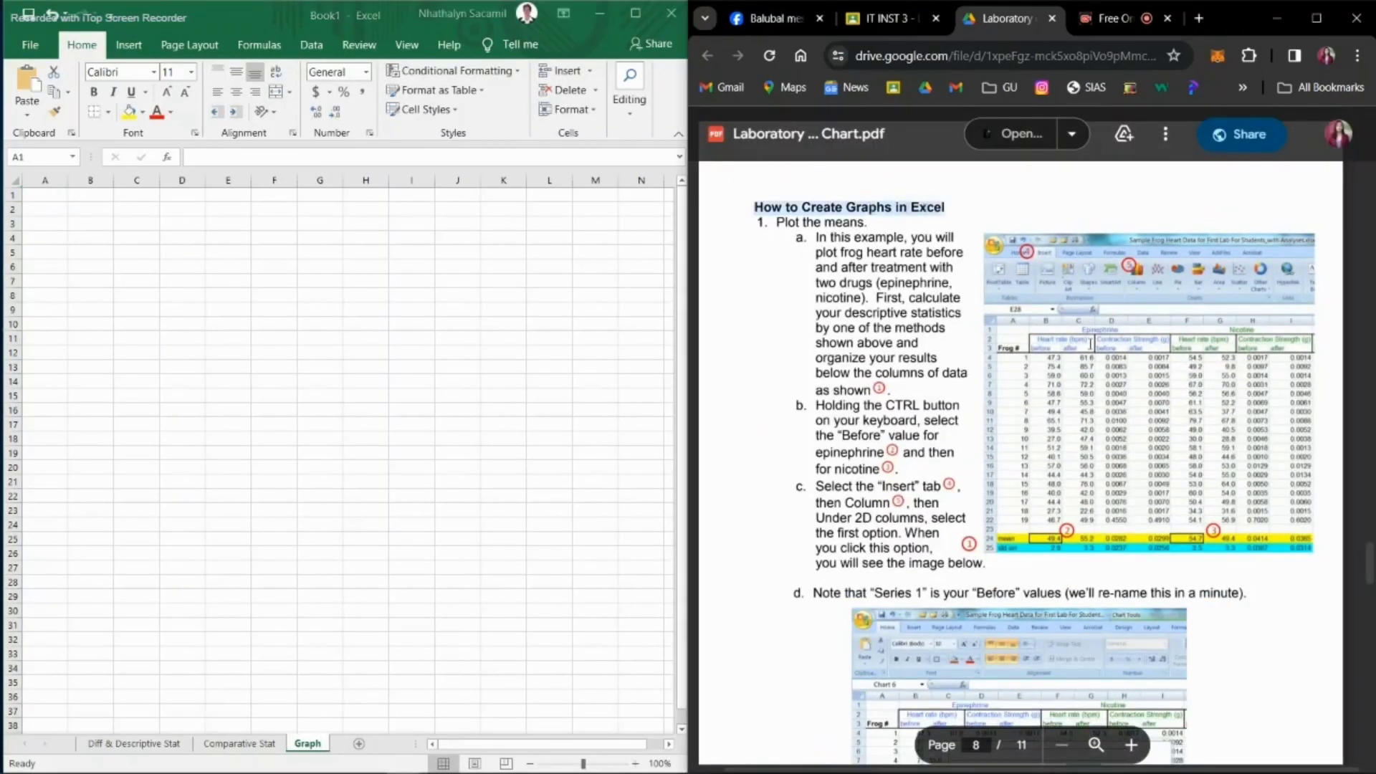
scroll(853, 385, up, 5)
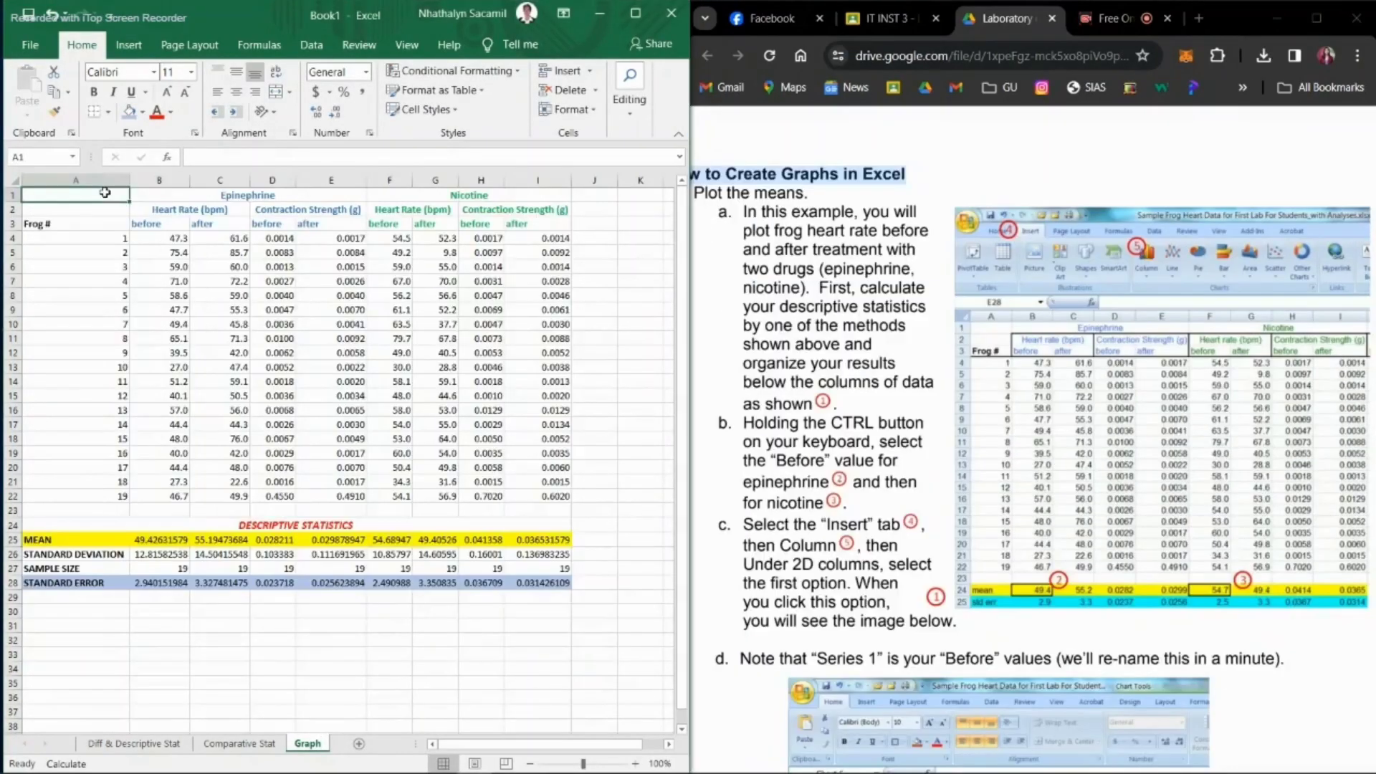
drag(65, 195, 521, 481)
Step: Check the statistics rows below the frog data against the PDF instruction on organizing descriptive statistics
click(827, 288)
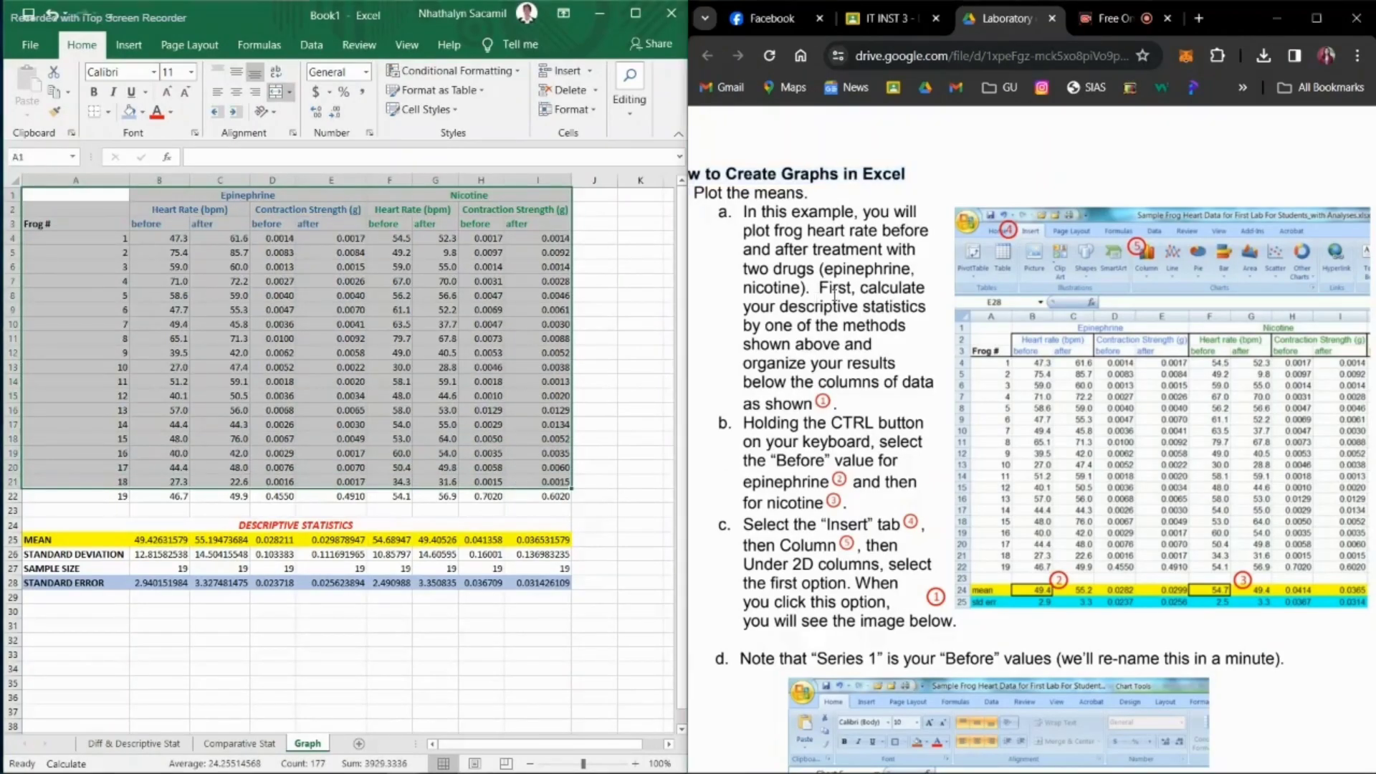
drag(821, 288, 902, 380)
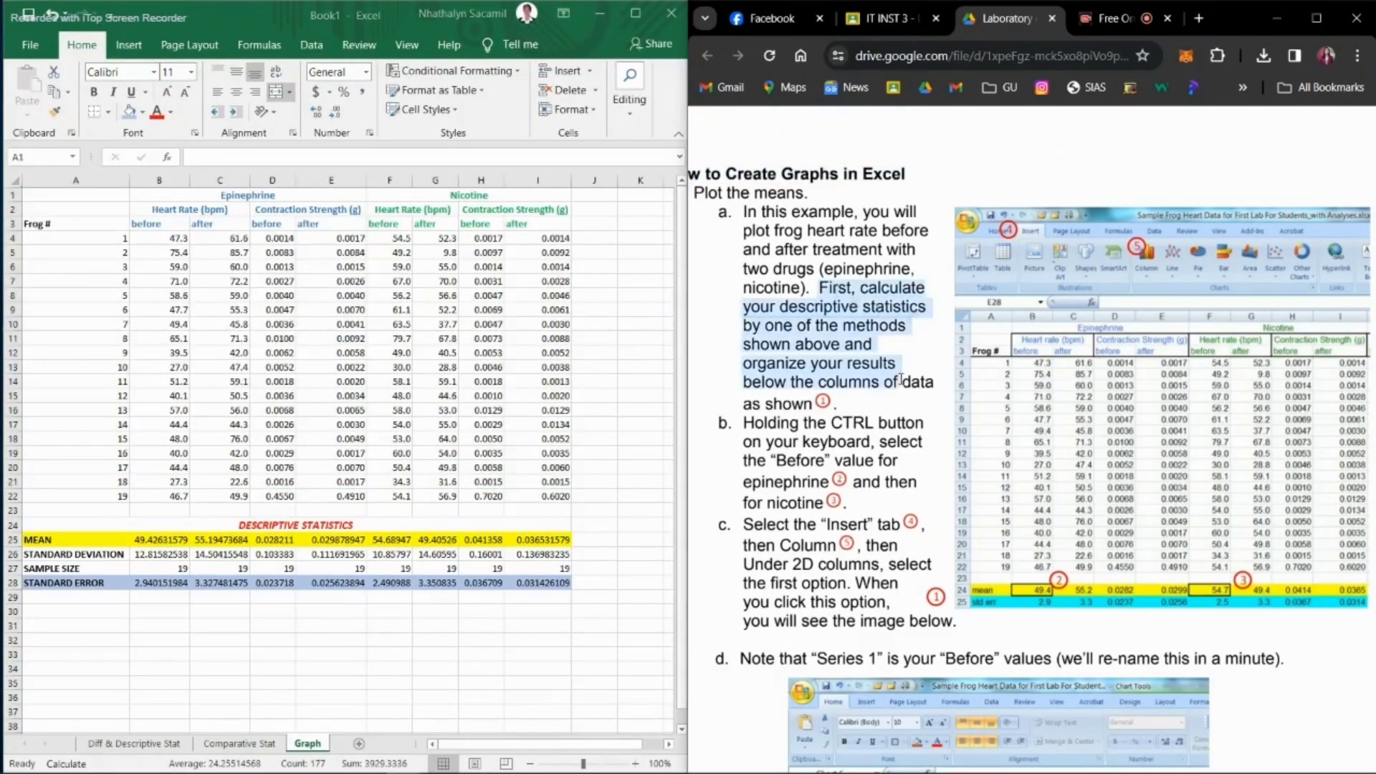
click(100, 527)
drag(99, 527, 134, 591)
click(840, 443)
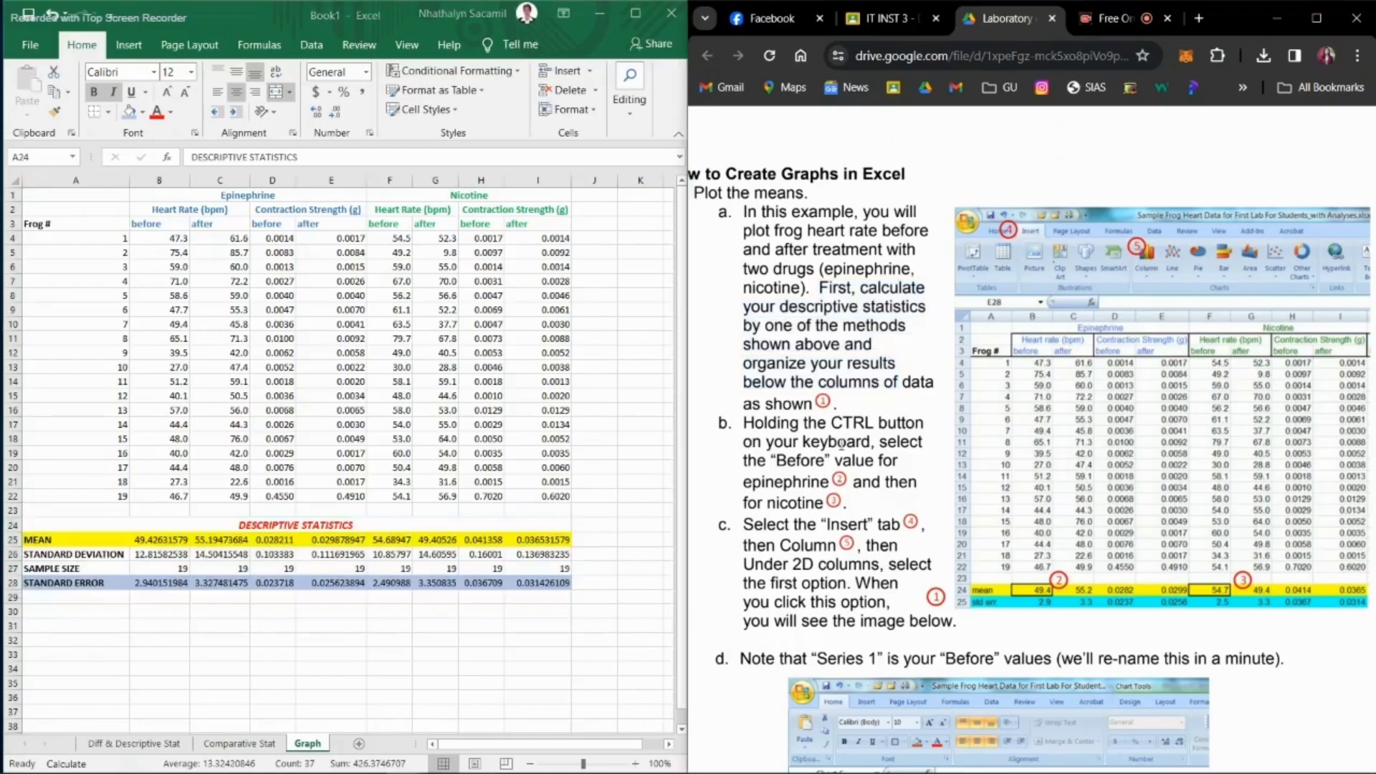
Step: Insert a 2-D clustered column chart of the before heart rate means in B25 and F25 and move it slightly higher
scroll(842, 445, down, 1)
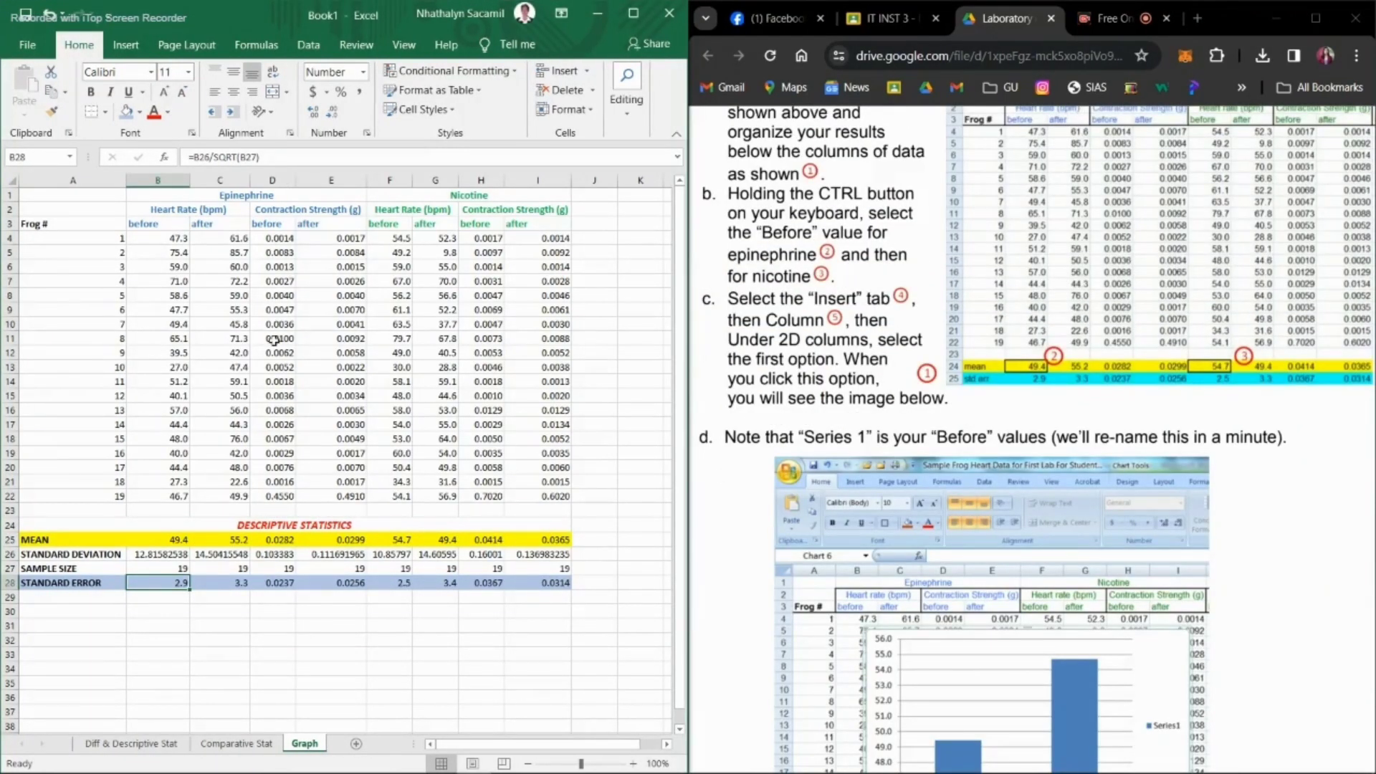
click(160, 540)
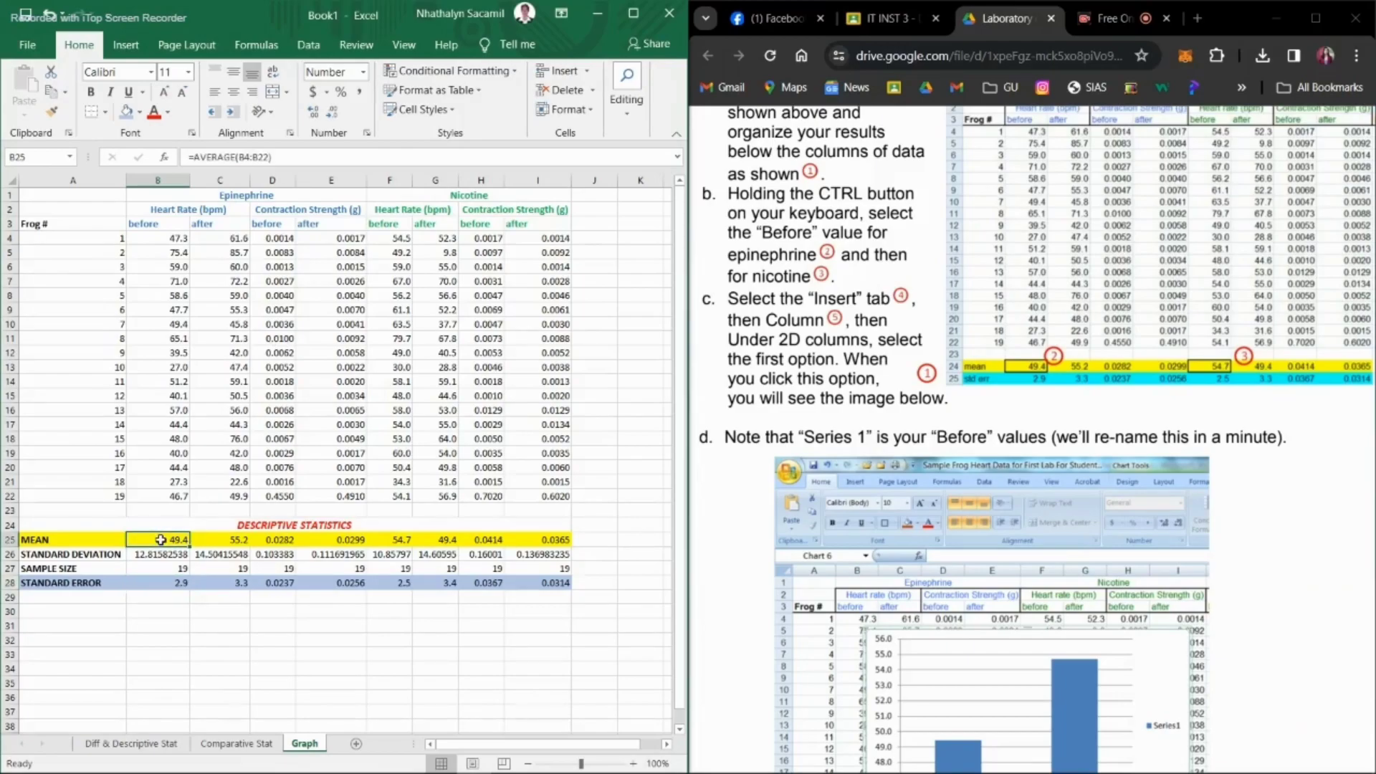
ctrl+click(400, 541)
click(126, 46)
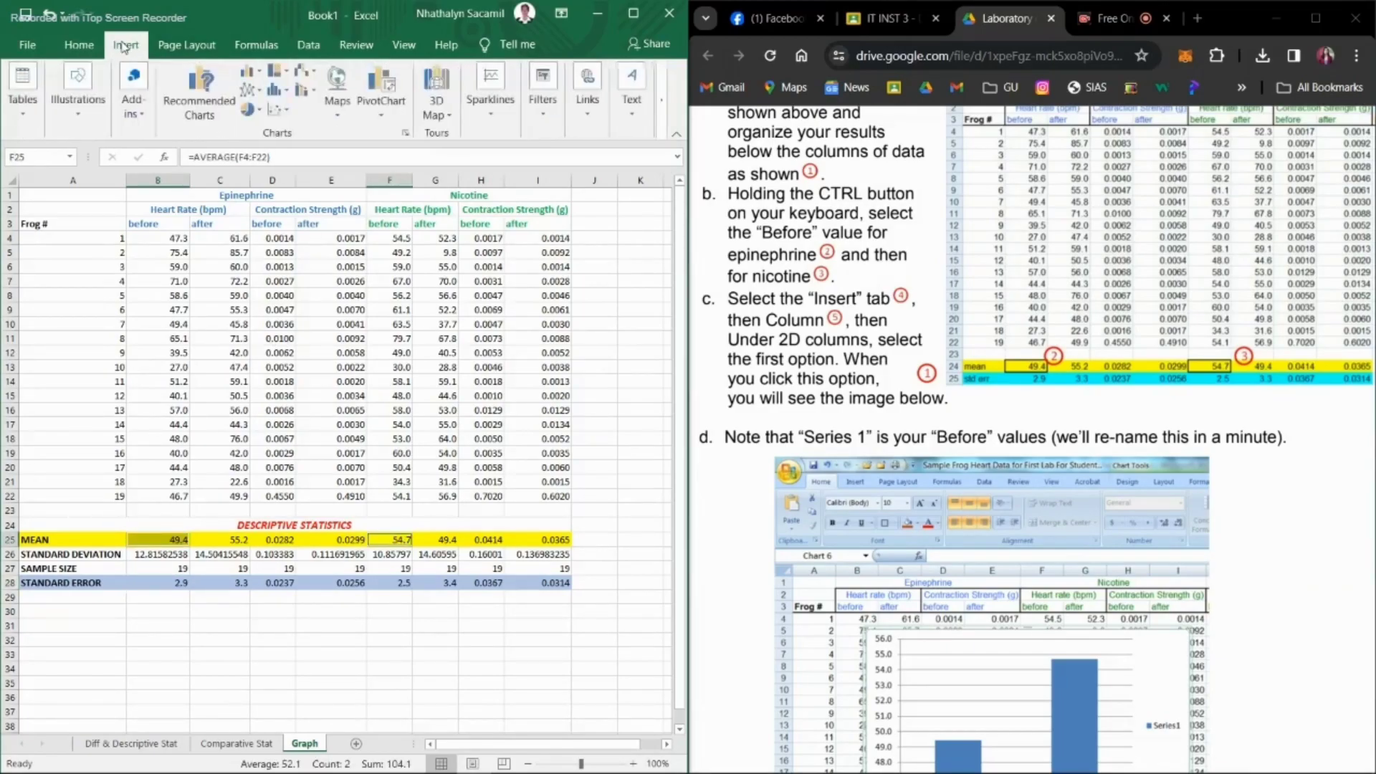
click(260, 74)
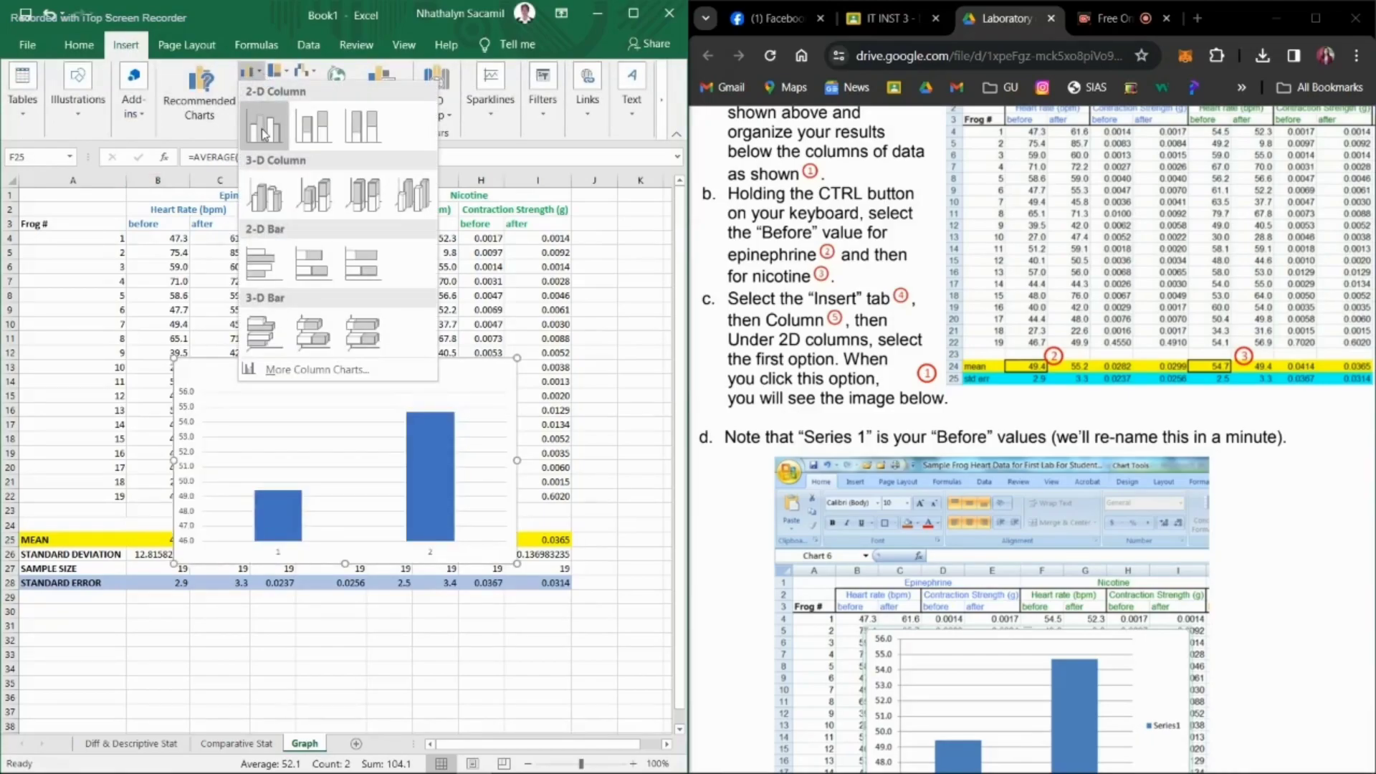
click(264, 129)
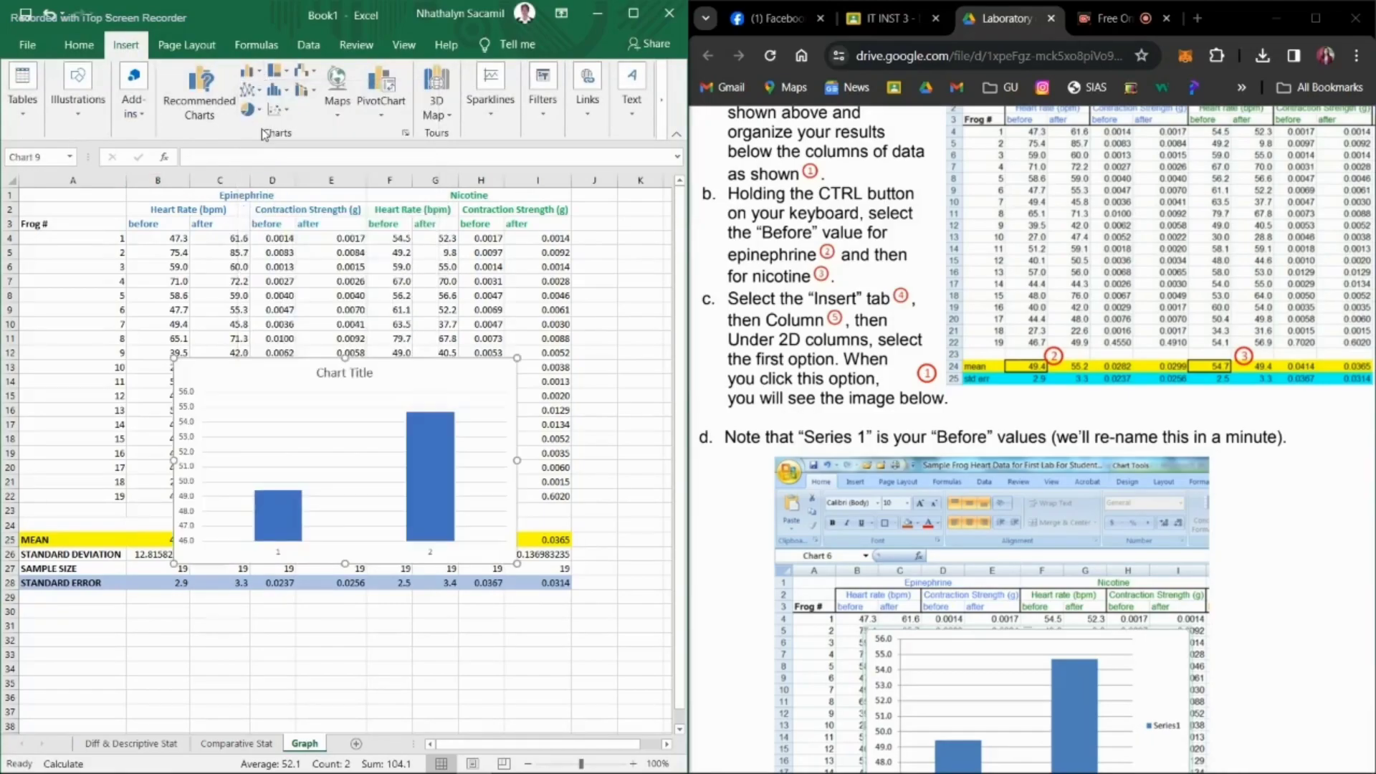
drag(285, 378, 281, 313)
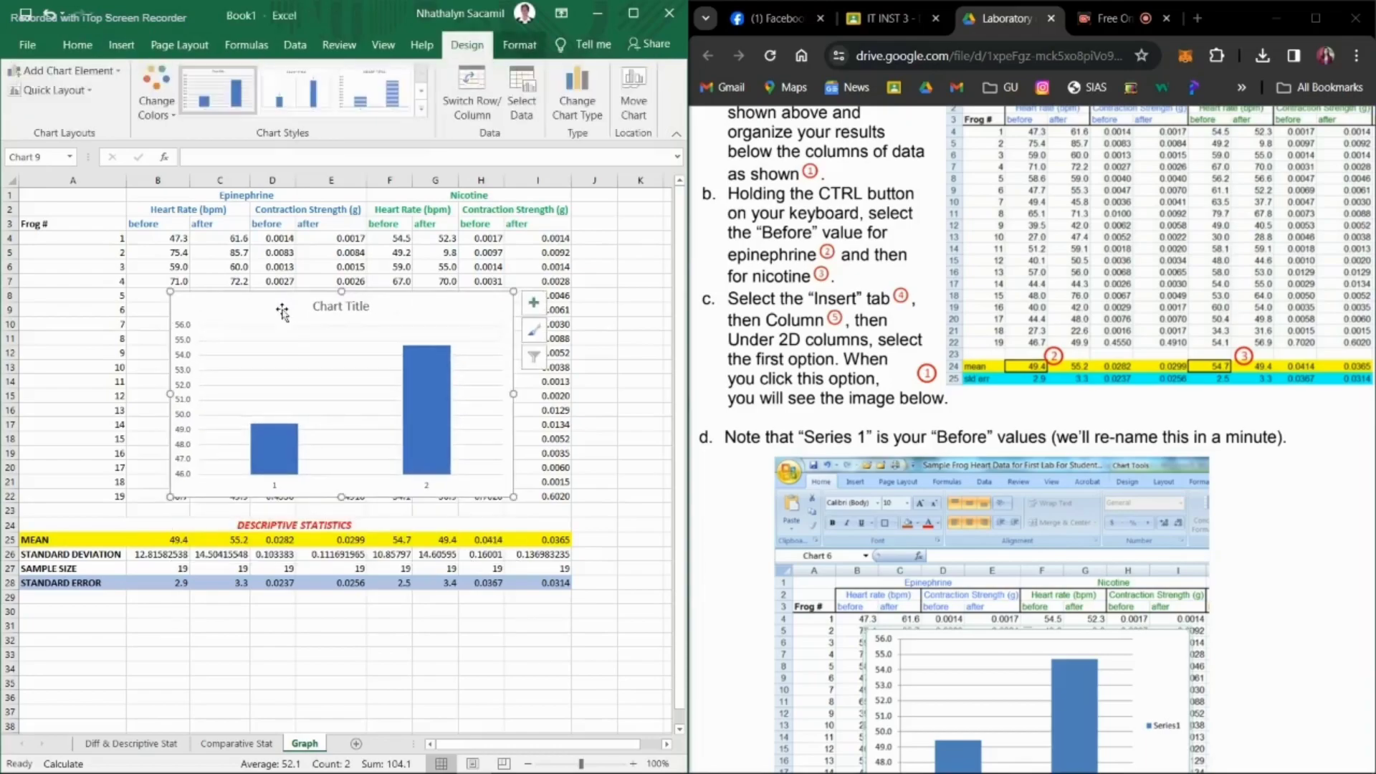
Step: Follow instruction e in the PDF and add a second series named "After" to the chart's data source
scroll(1104, 435, down, 3)
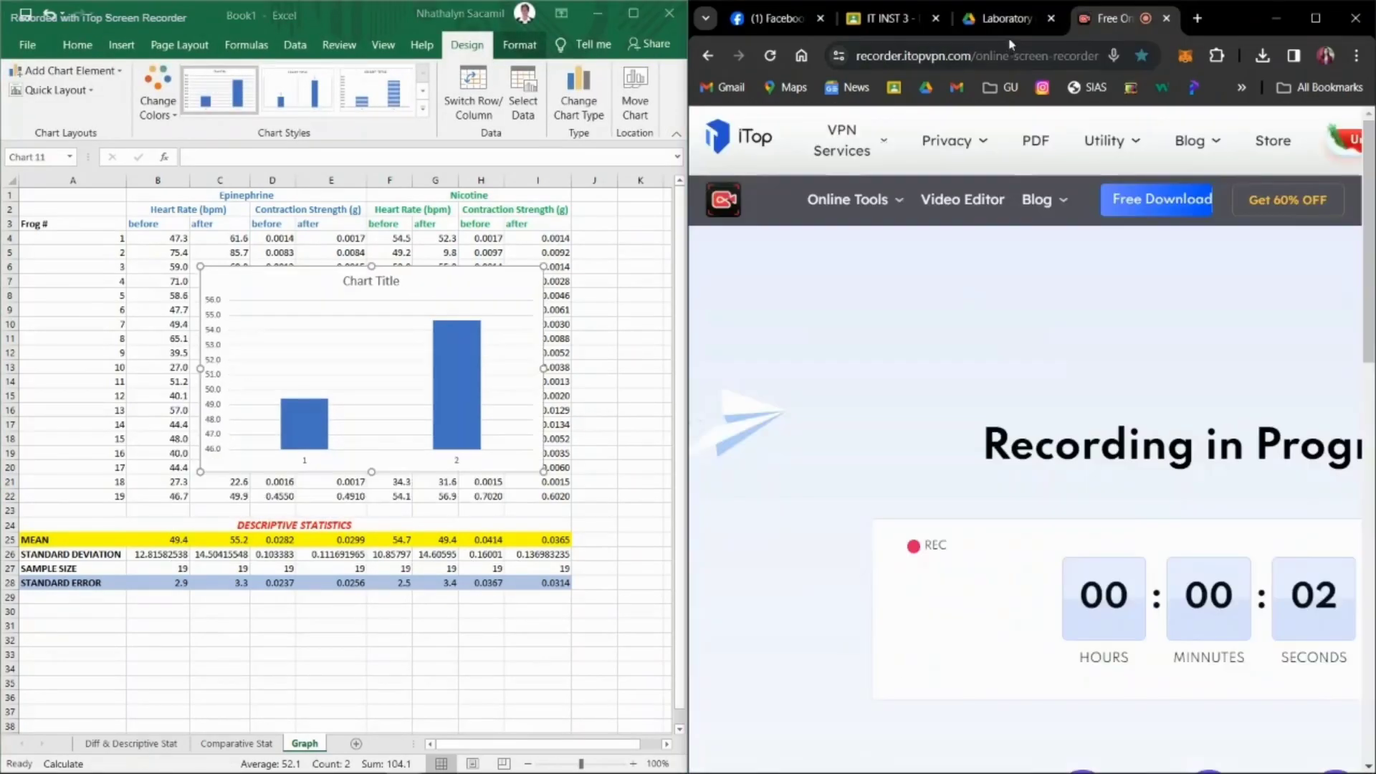
click(1007, 19)
scroll(963, 333, up, 10)
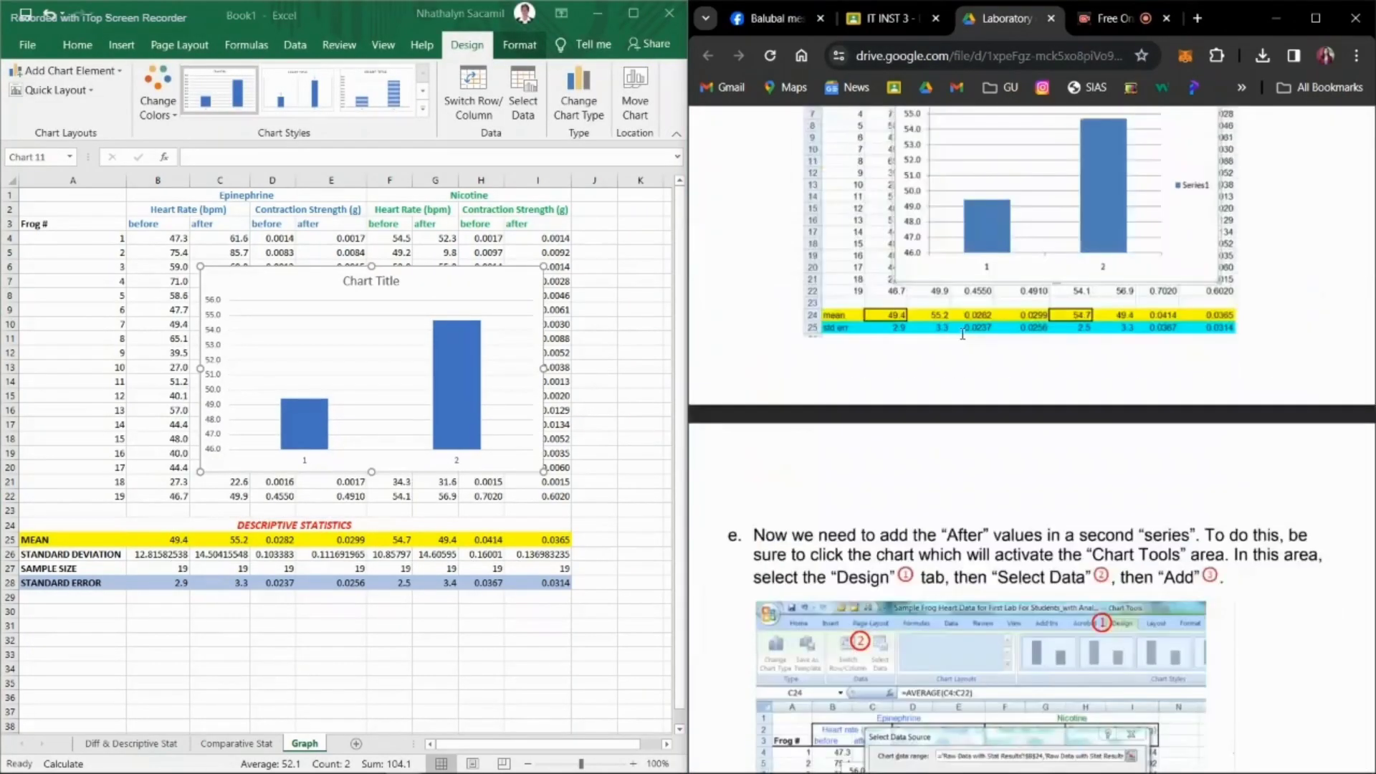
click(387, 373)
scroll(731, 221, down, 6)
scroll(762, 318, down, 2)
scroll(783, 321, up, 1)
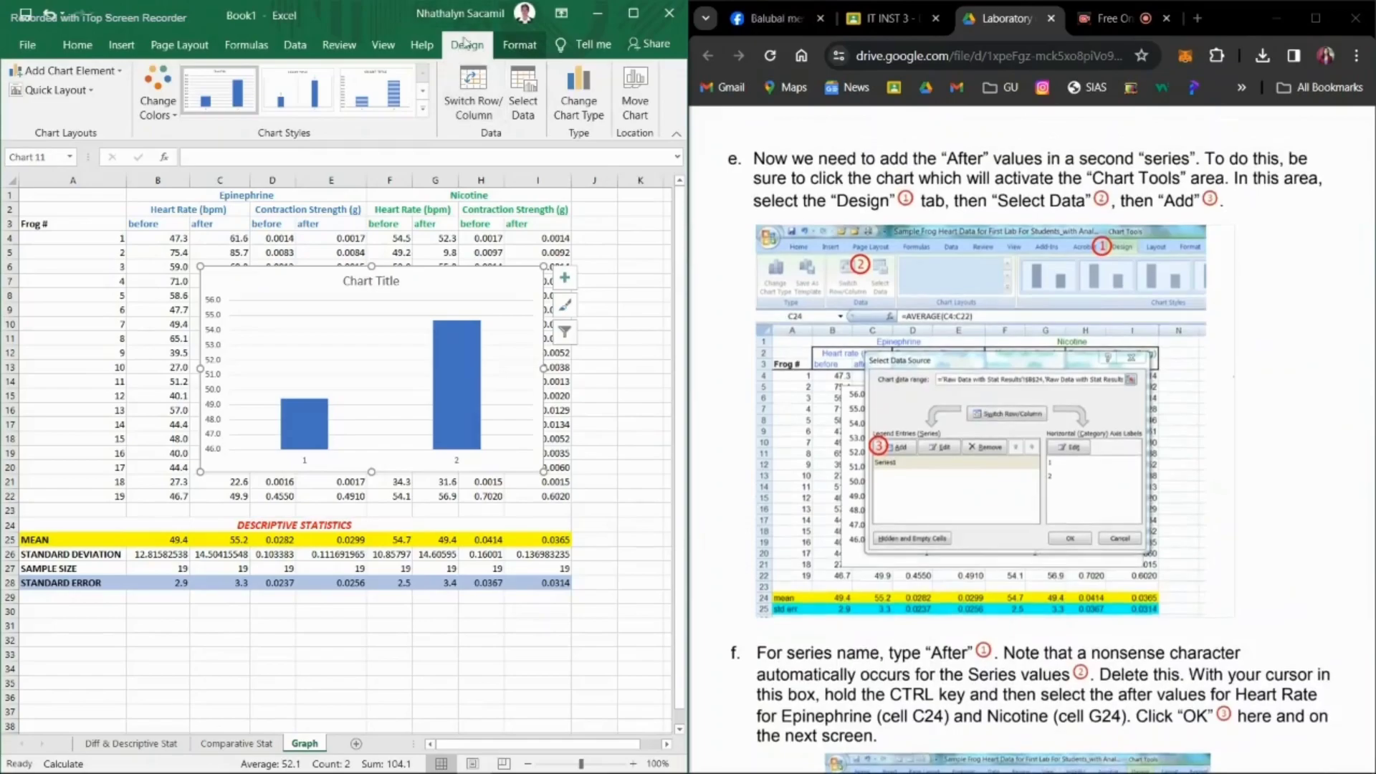
click(531, 83)
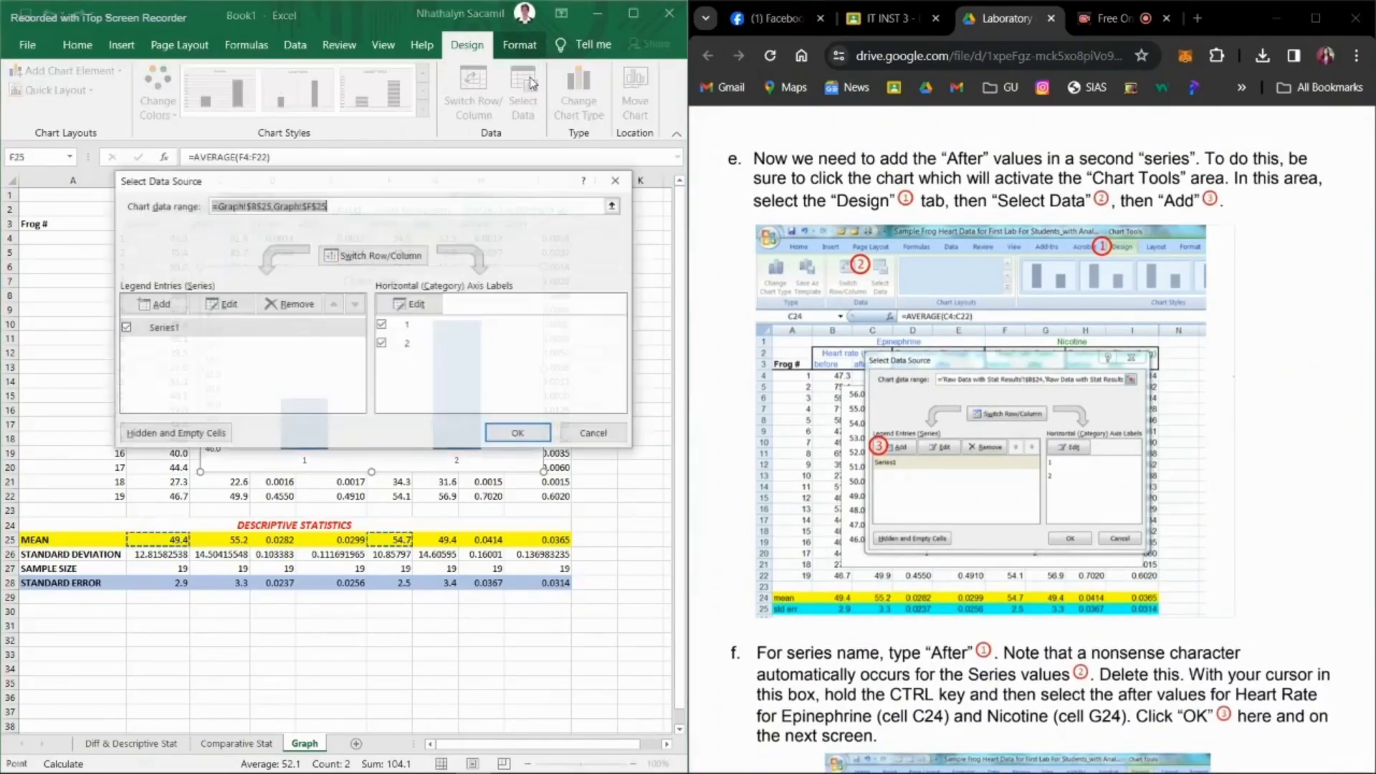
click(160, 307)
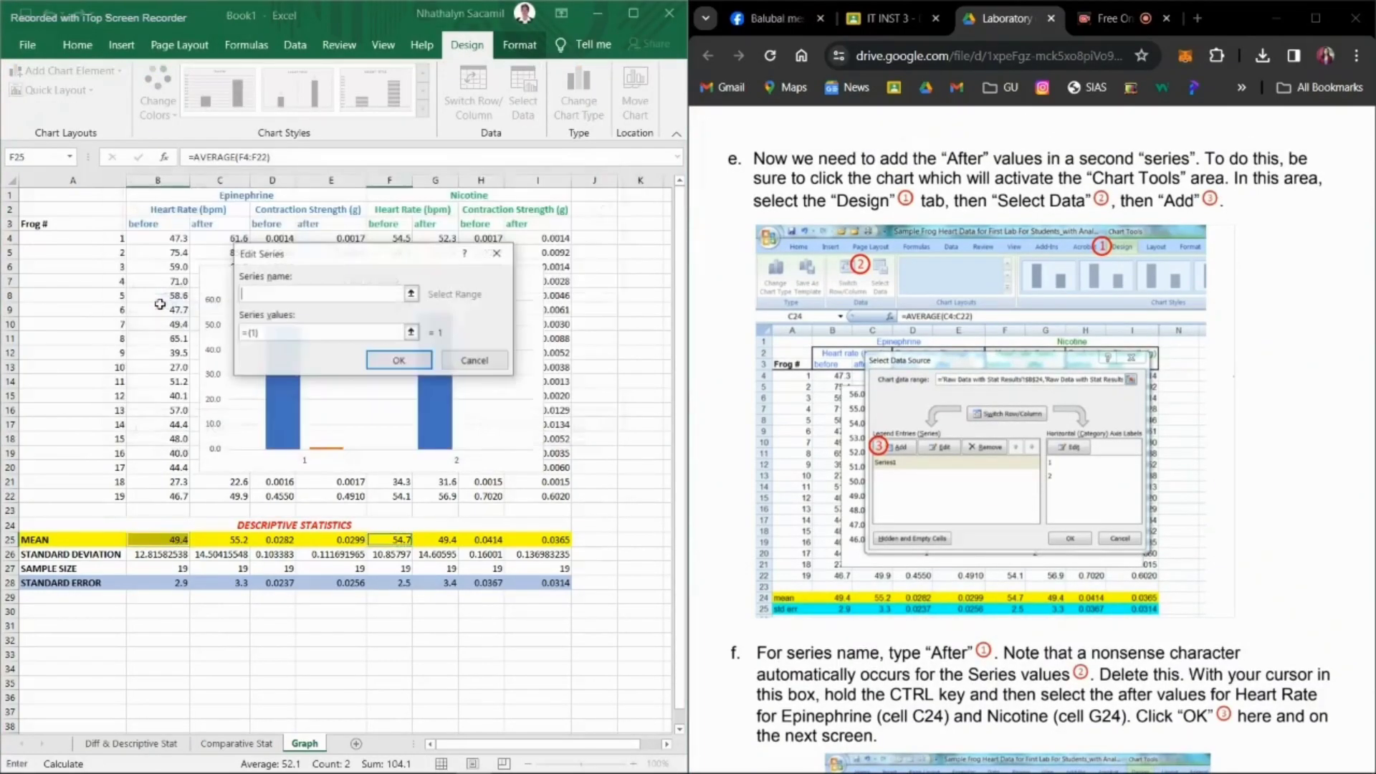
text(After)
Step: Set the After series values to the after heart rate means in C25 and G25 and apply the series
click(397, 333)
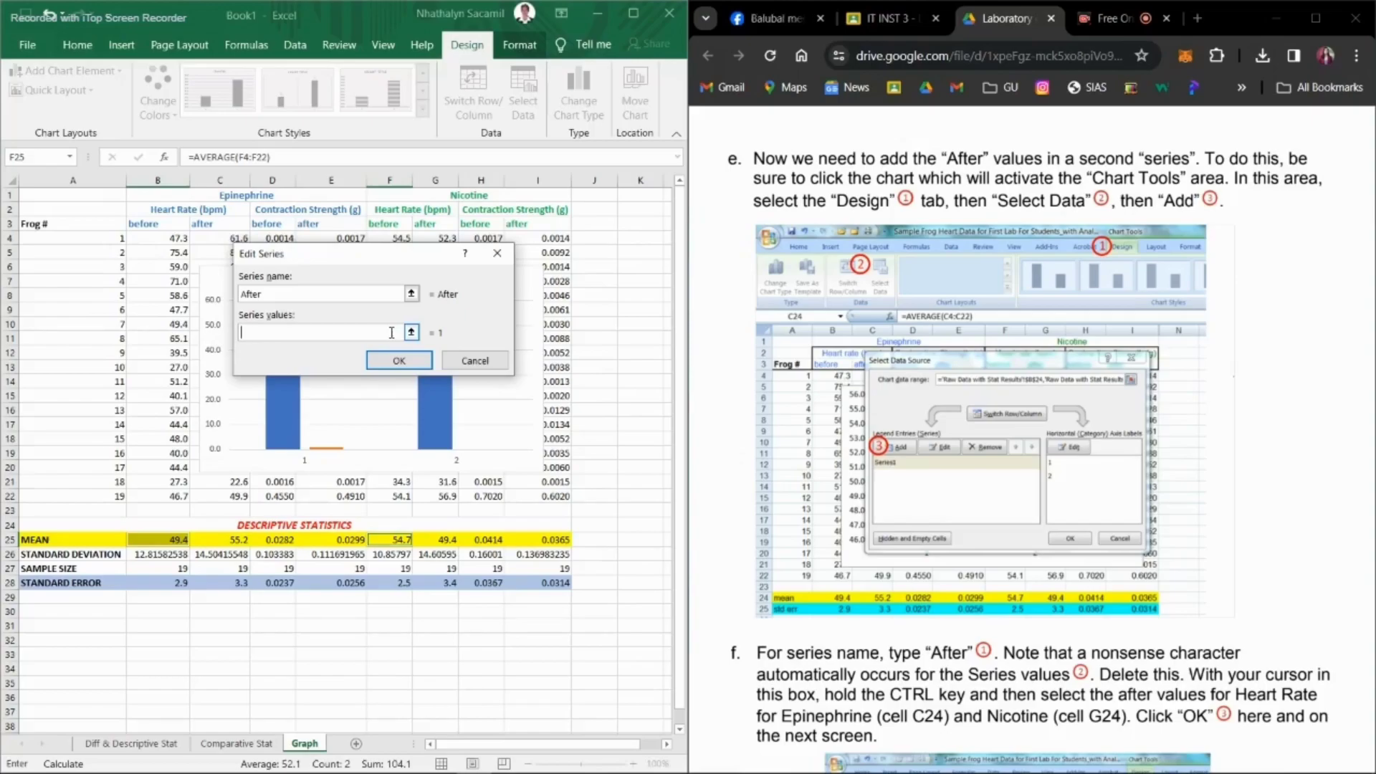
scroll(1032, 430, down, 7)
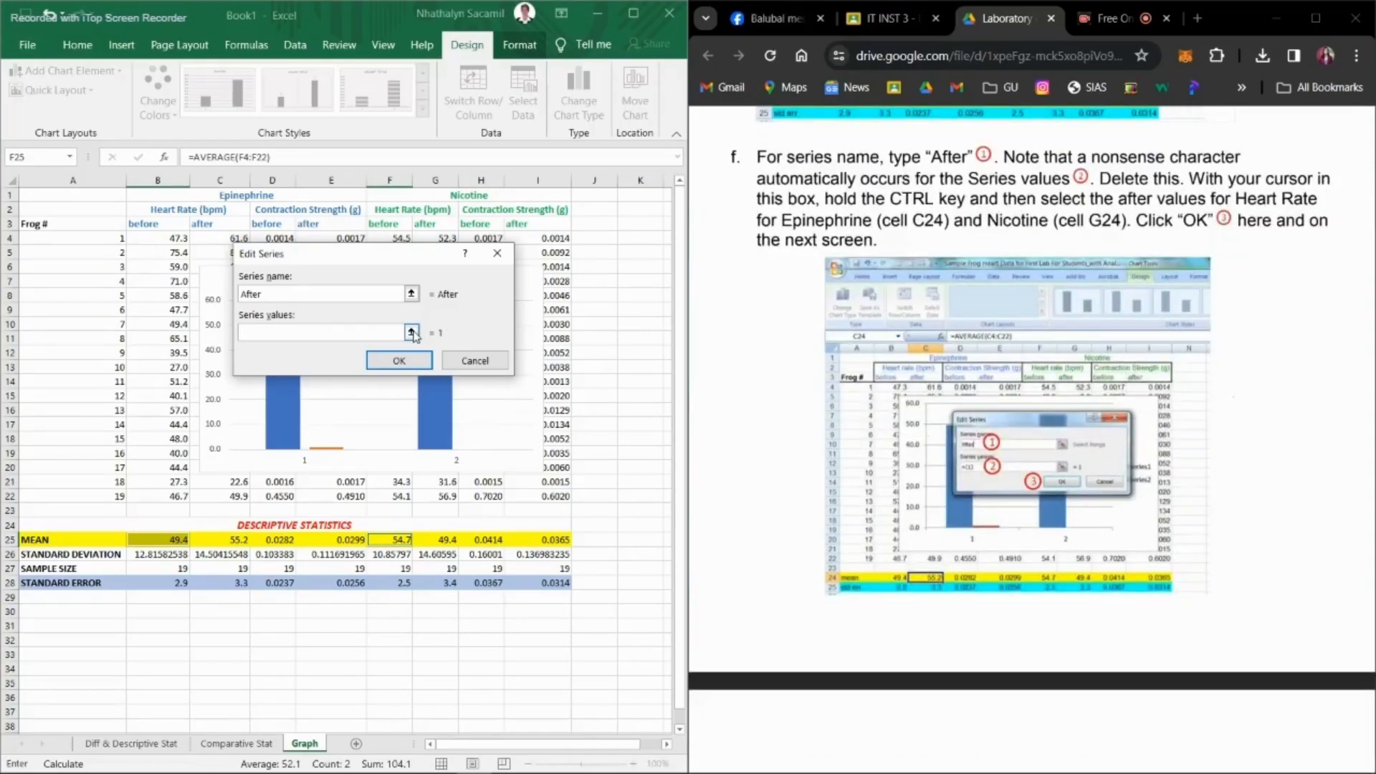
click(413, 333)
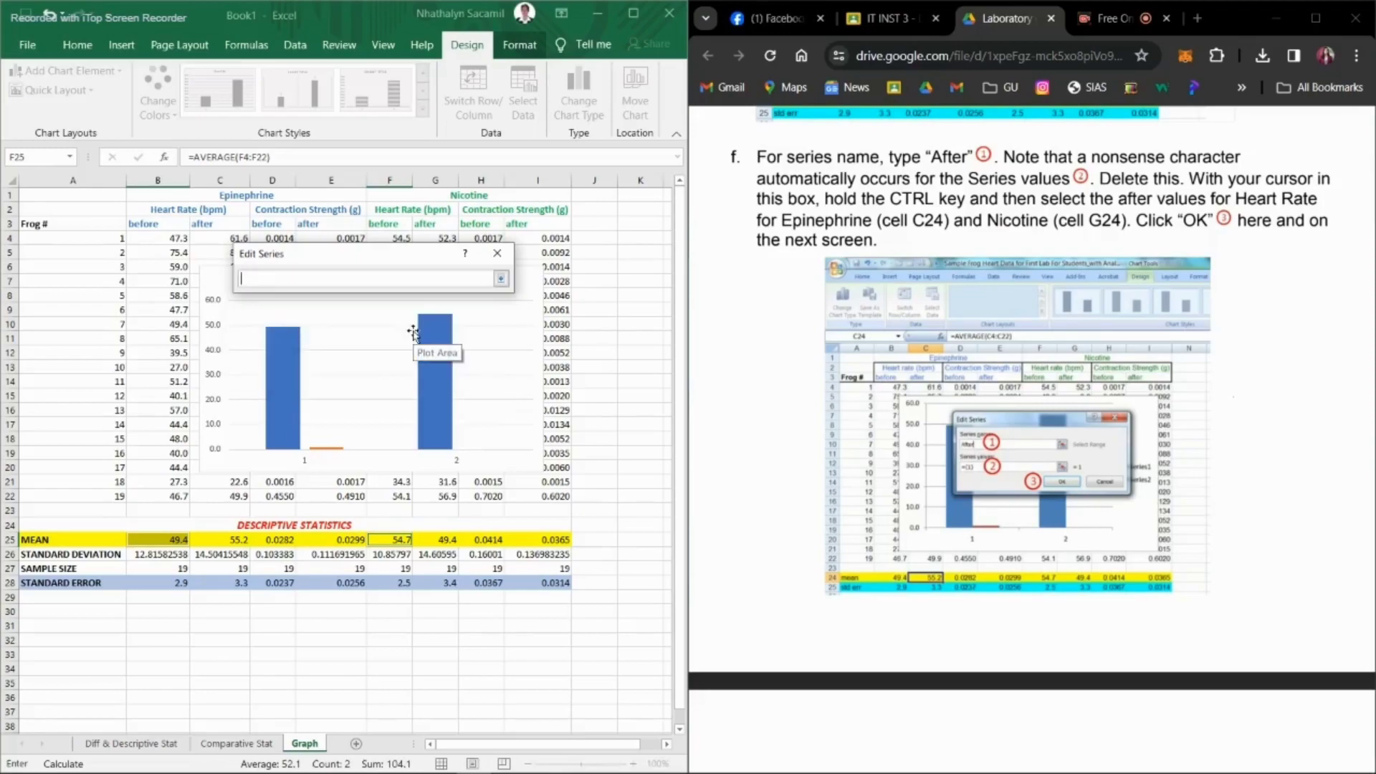
click(229, 543)
ctrl+click(448, 541)
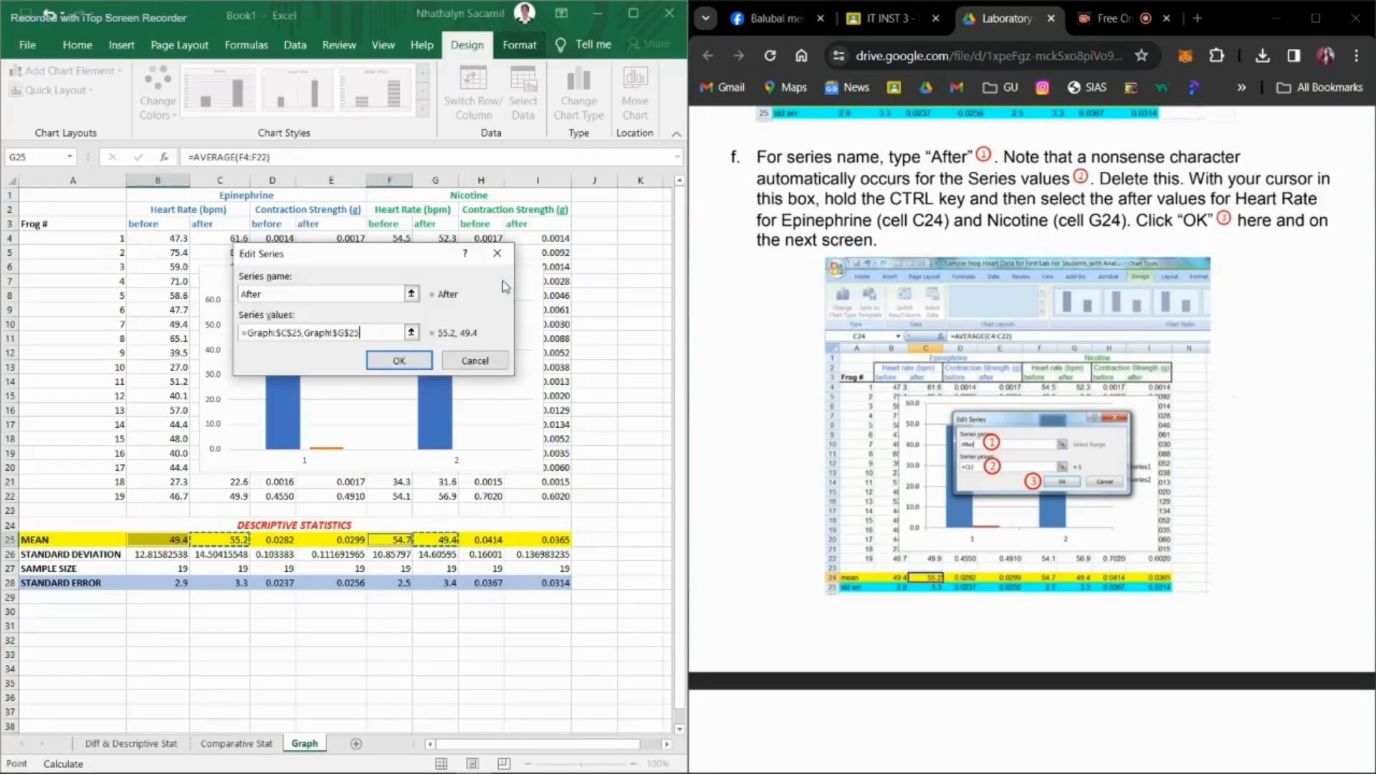
scroll(1004, 516, down, 1)
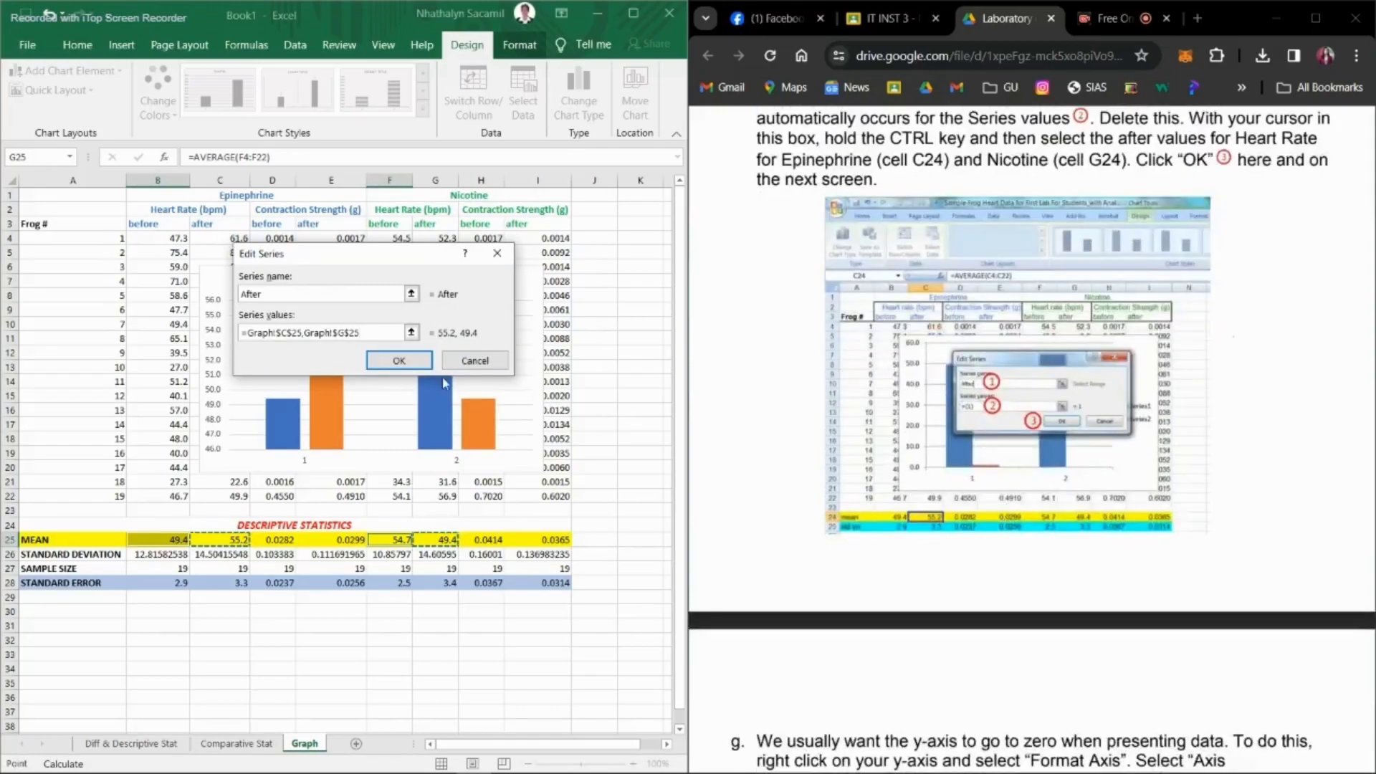
click(416, 361)
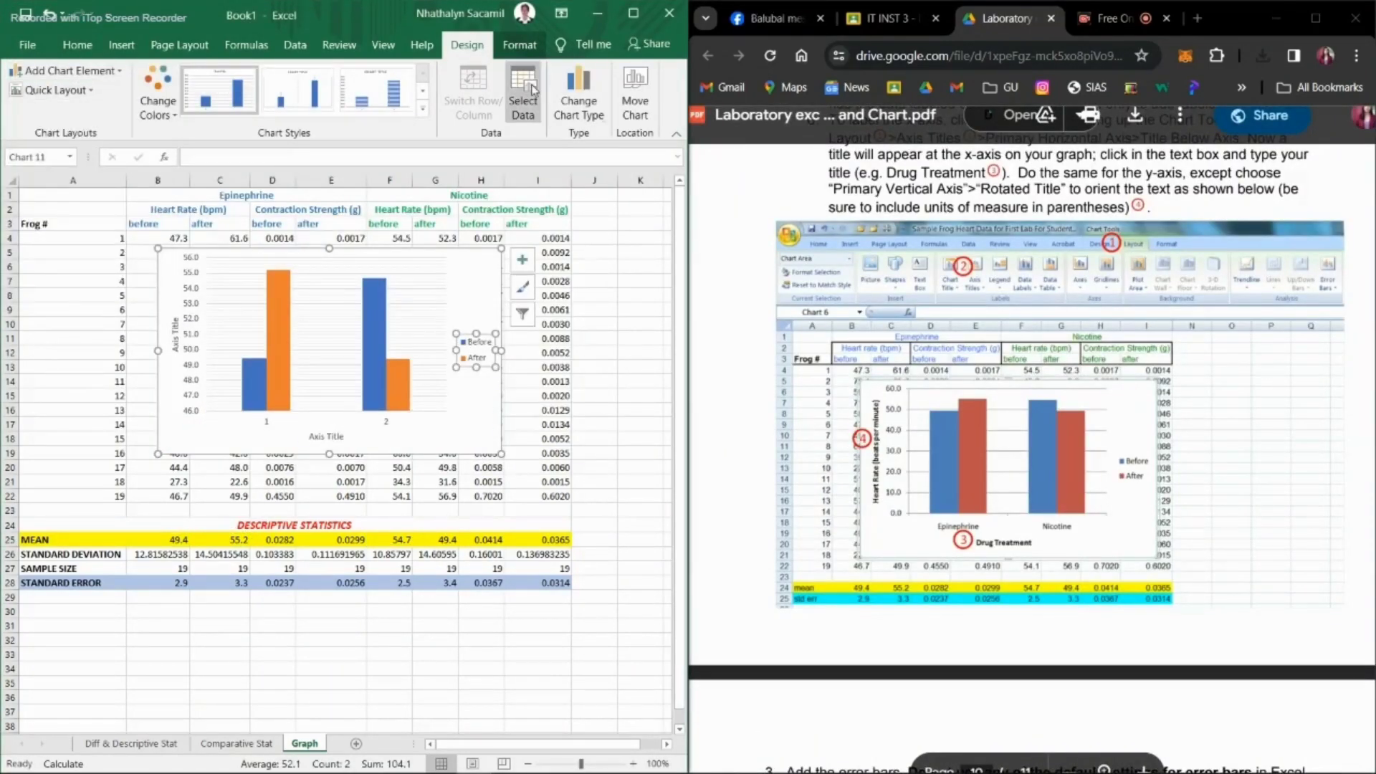
Step: Set the chart's horizontal axis title to "DrugTreatment"
click(72, 71)
click(320, 436)
triple_click(321, 437)
text(DRUG Treatment)
click(319, 436)
key(BackSpace)
key(BackSpace)
key(BackSpace)
key(BackSpace)
text(rug)
triple_click(308, 437)
click(307, 414)
Step: Set the chart's vertical axis title to "Heart Rate"
triple_click(175, 332)
text(Heart Rate)
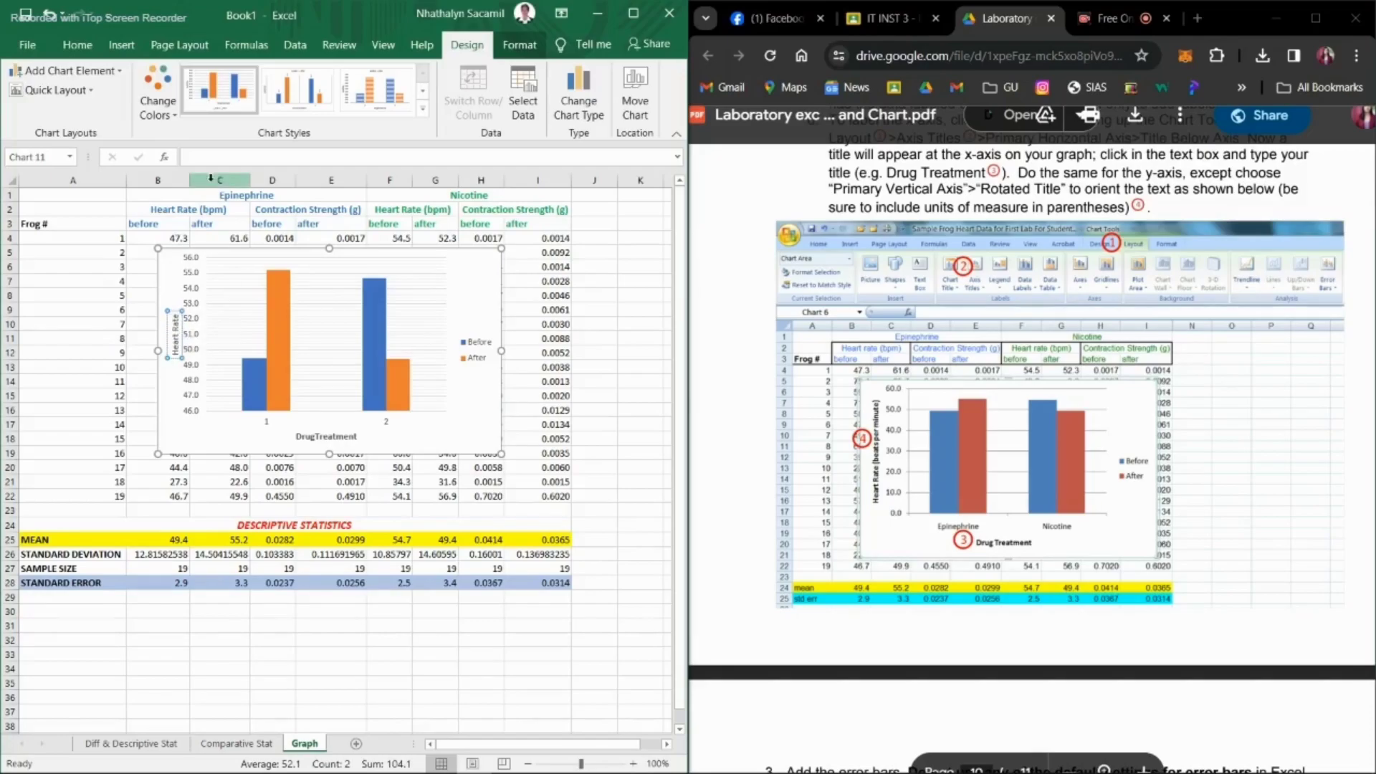
click(64, 71)
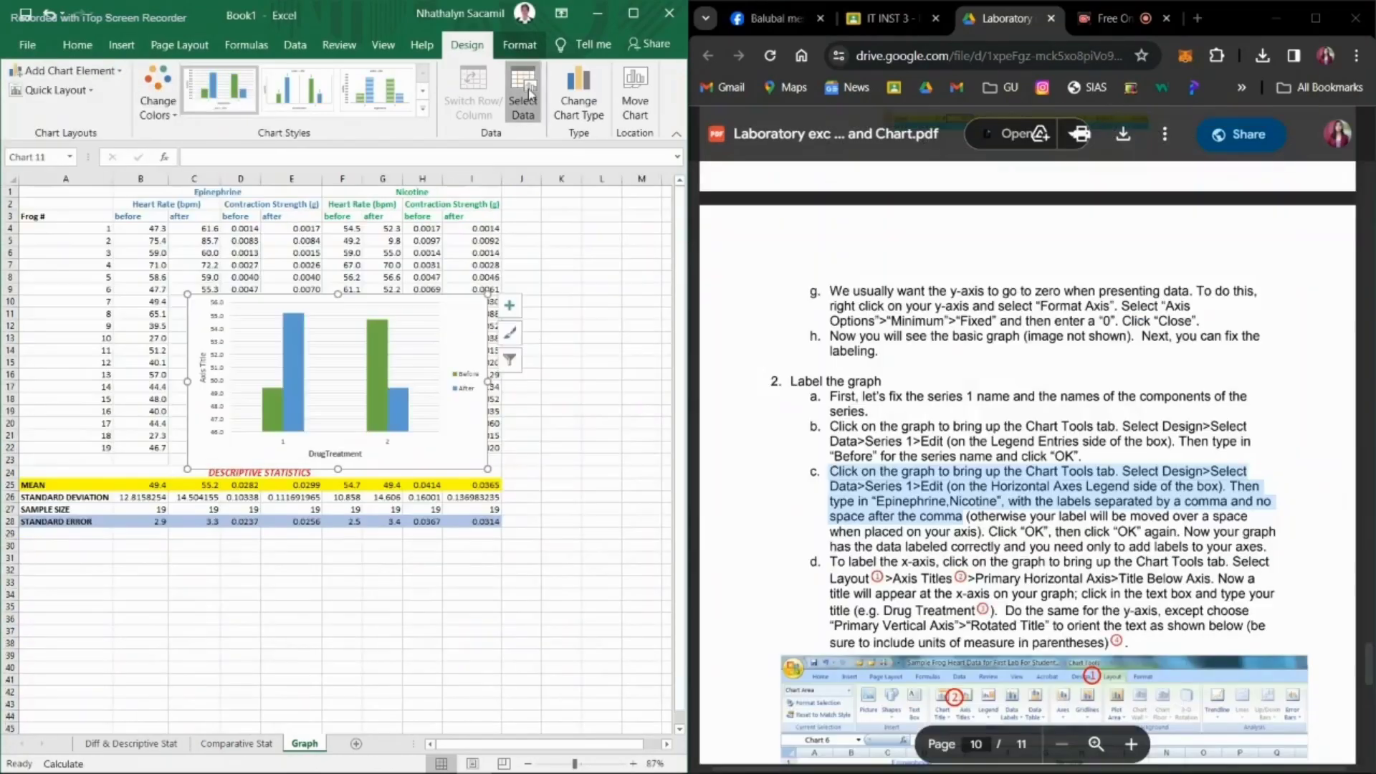
Step: Edit the chart's data source so the horizontal axis categories are labelled Epinephrine and Nicotine
click(530, 95)
click(329, 286)
text(Epinephrine,)
click(393, 341)
click(313, 316)
text(Nicotine)
key(Left)
key(Left)
key(Left)
key(Left)
key(Left)
key(Left)
key(Left)
scroll(1028, 465, down, 1)
key(BackSpace)
key(BackSpace)
key(BackSpace)
key(BackSpace)
key(BackSpace)
key(BackSpace)
key(BackSpace)
key(BackSpace)
key(BackSpace)
key(BackSpace)
key(BackSpace)
key(BackSpace)
scroll(1028, 466, down, 4)
click(399, 338)
click(510, 334)
click(599, 430)
click(506, 561)
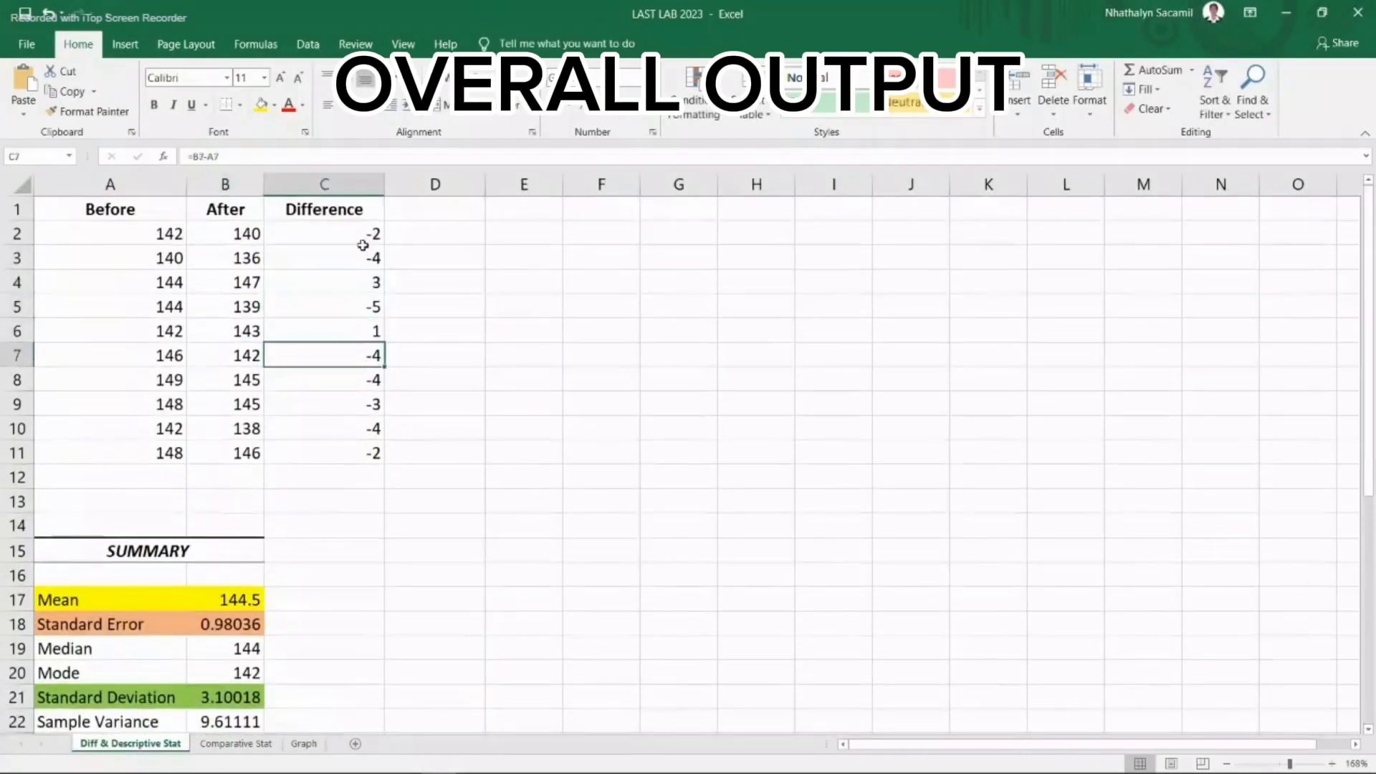
Step: Review the finished LAST LAB 2023 workbook, from the difference and summary tables to the chart on the Graph sheet
scroll(363, 245, down, 7)
click(225, 549)
key(Down)
key(Down)
key(Down)
key(Right)
key(Right)
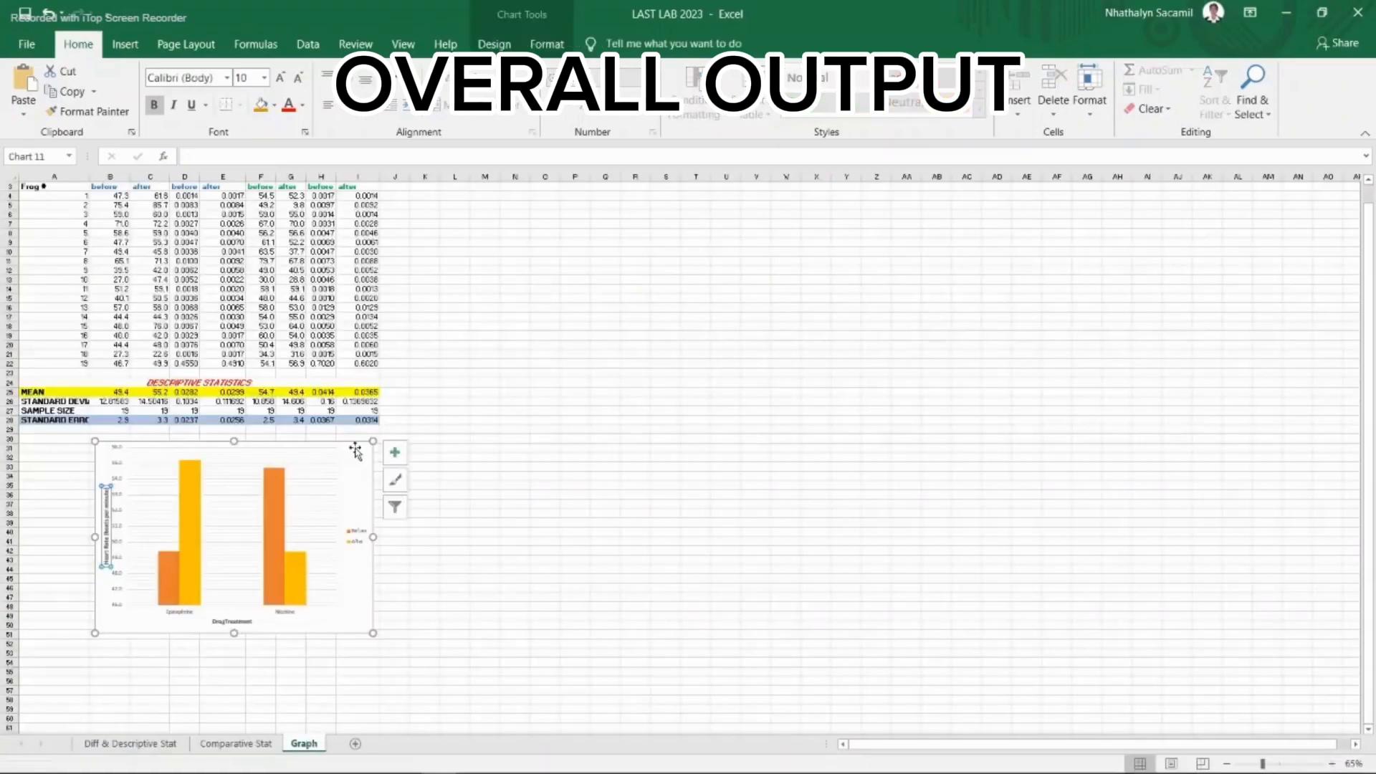